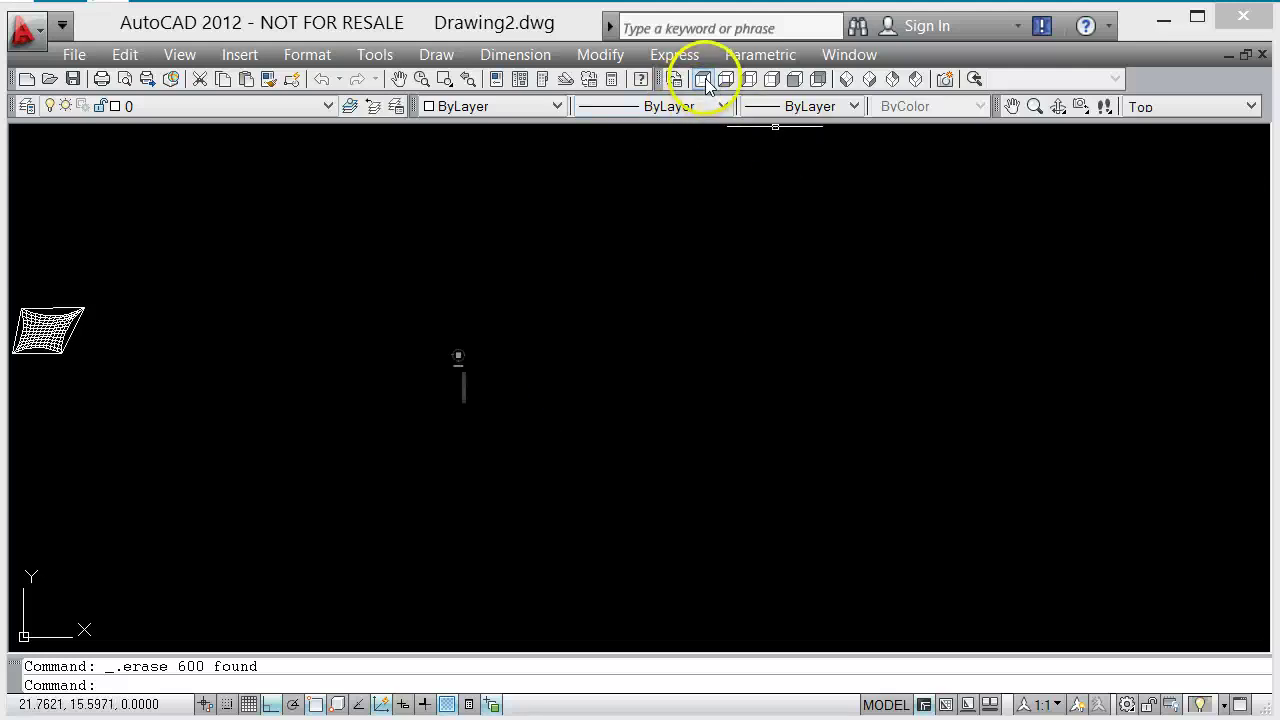
- Select the whole mesh, orbit it to an oblique angle, then return to plan view
scroll(354, 331, down, 4)
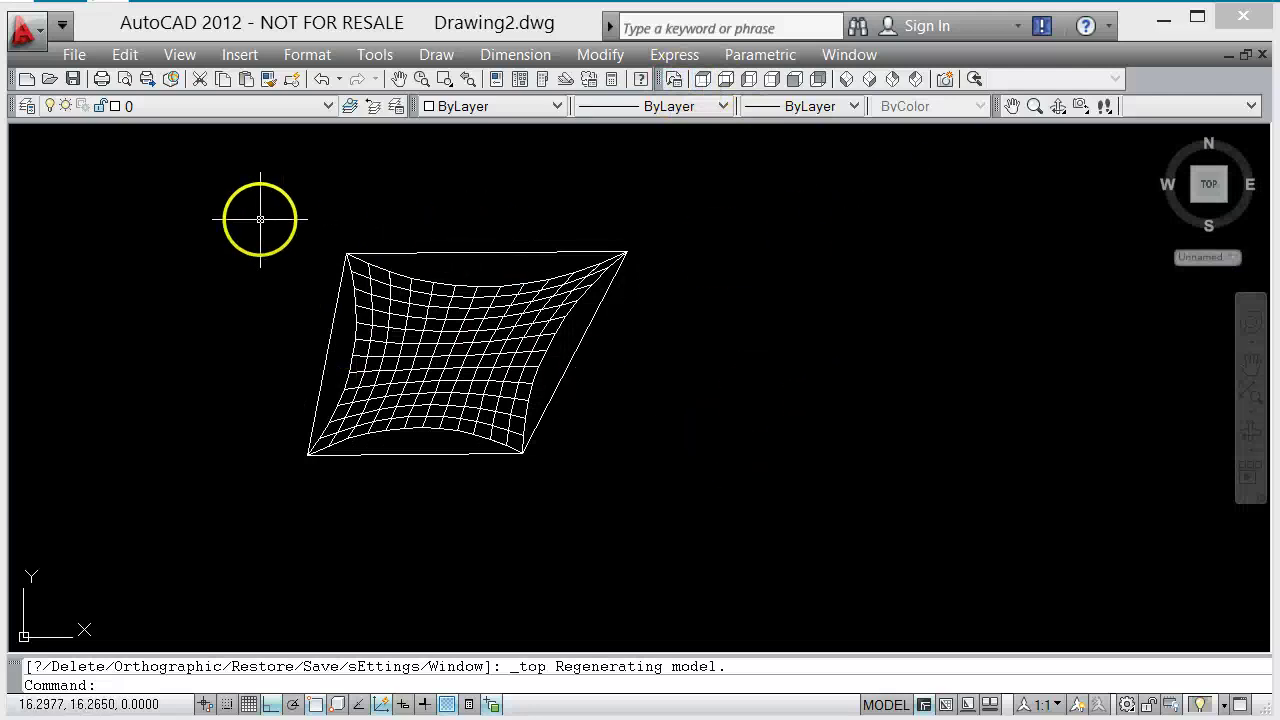
click(260, 220)
click(745, 535)
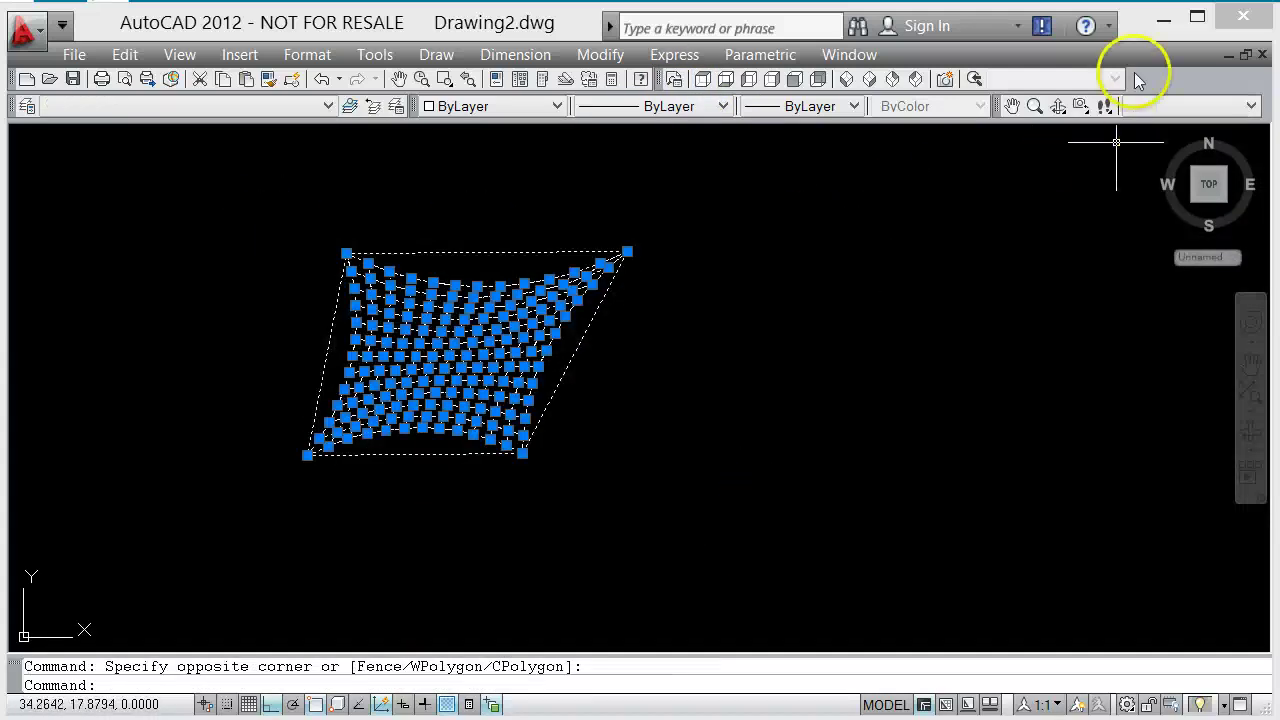
click(1058, 106)
drag(498, 527, 503, 487)
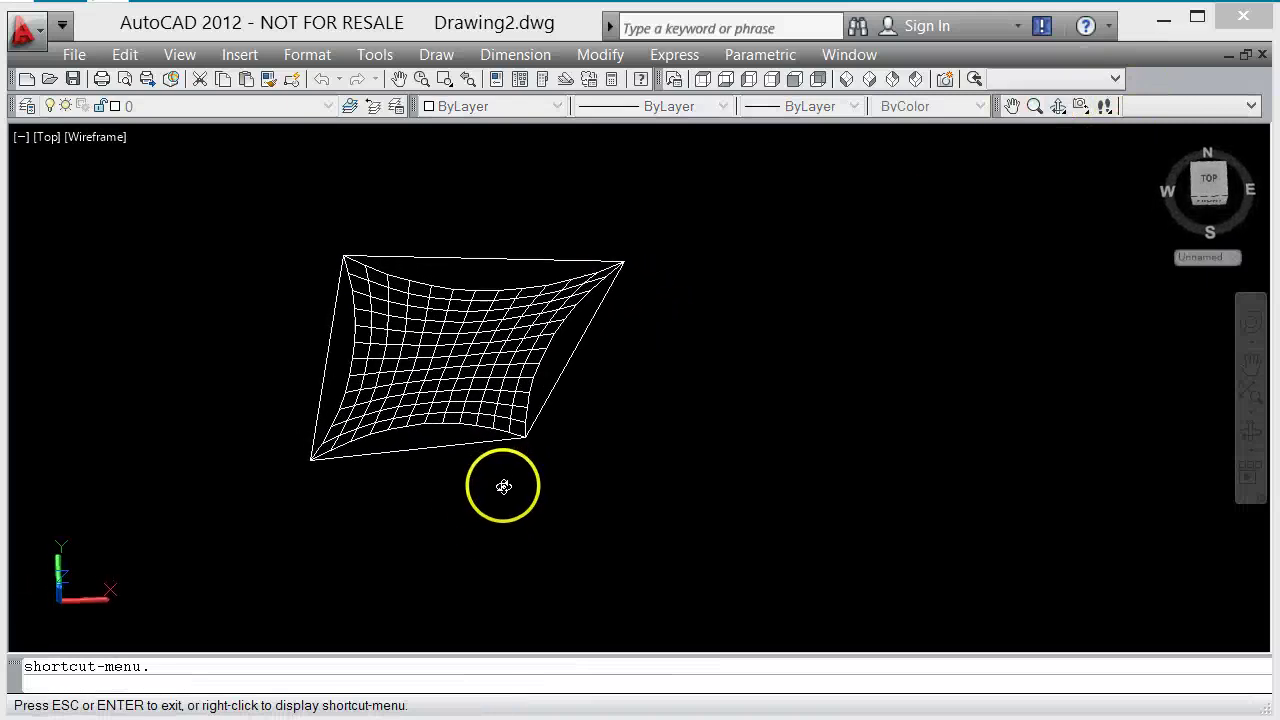
click(702, 78)
- Reselect part of the mesh to check its layer, then clear the selection
scroll(370, 250, down, 4)
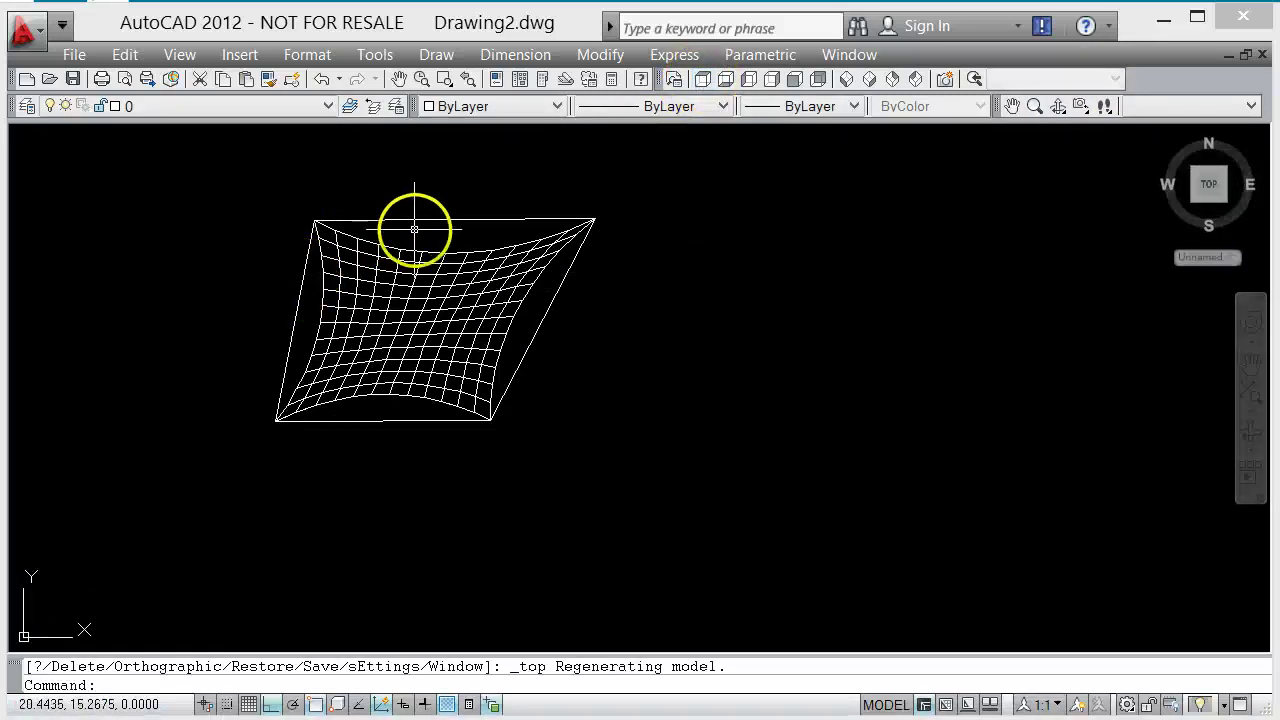
click(420, 226)
click(403, 201)
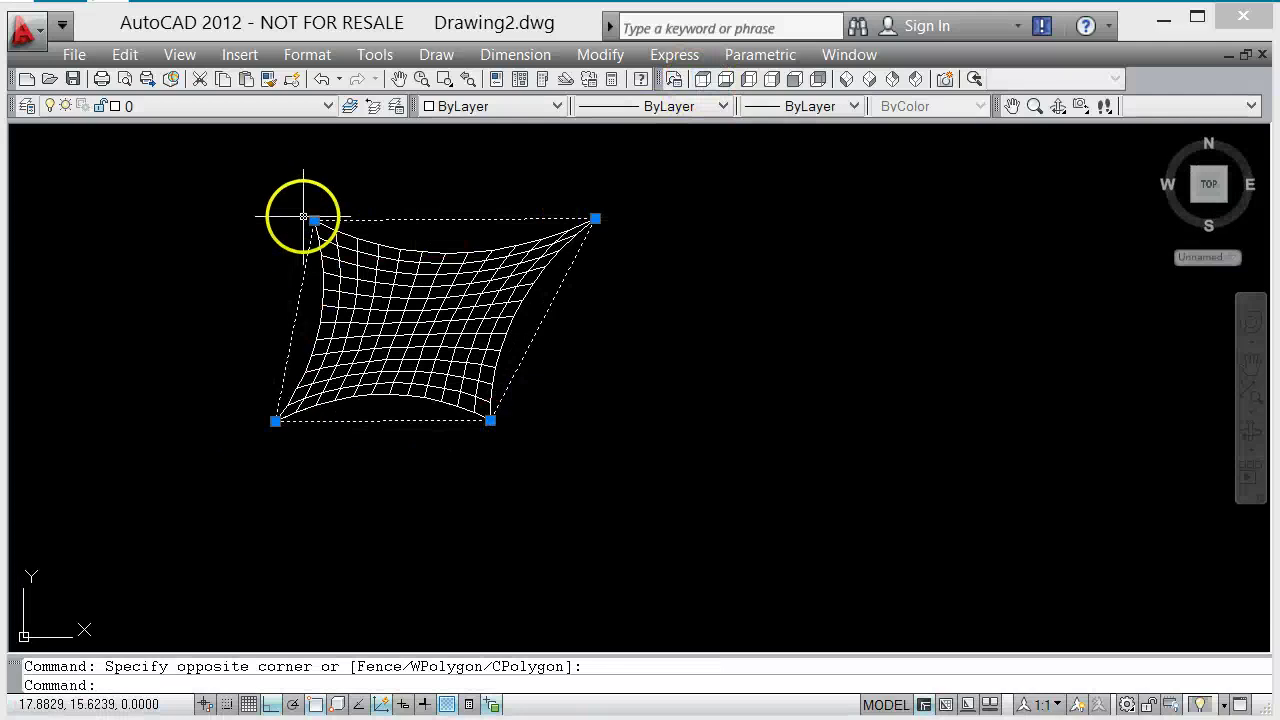
key(Escape)
click(394, 394)
click(369, 378)
scroll(169, 323, down, 3)
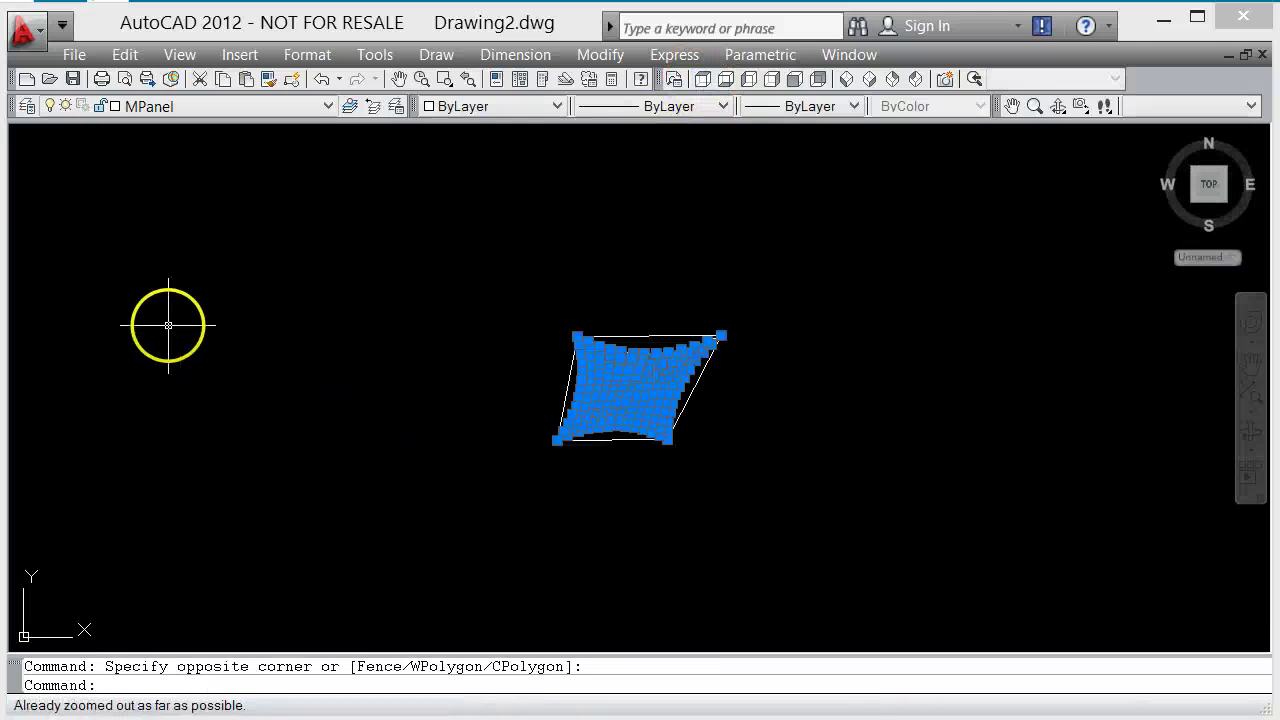
key(Escape)
scroll(635, 395, up, 8)
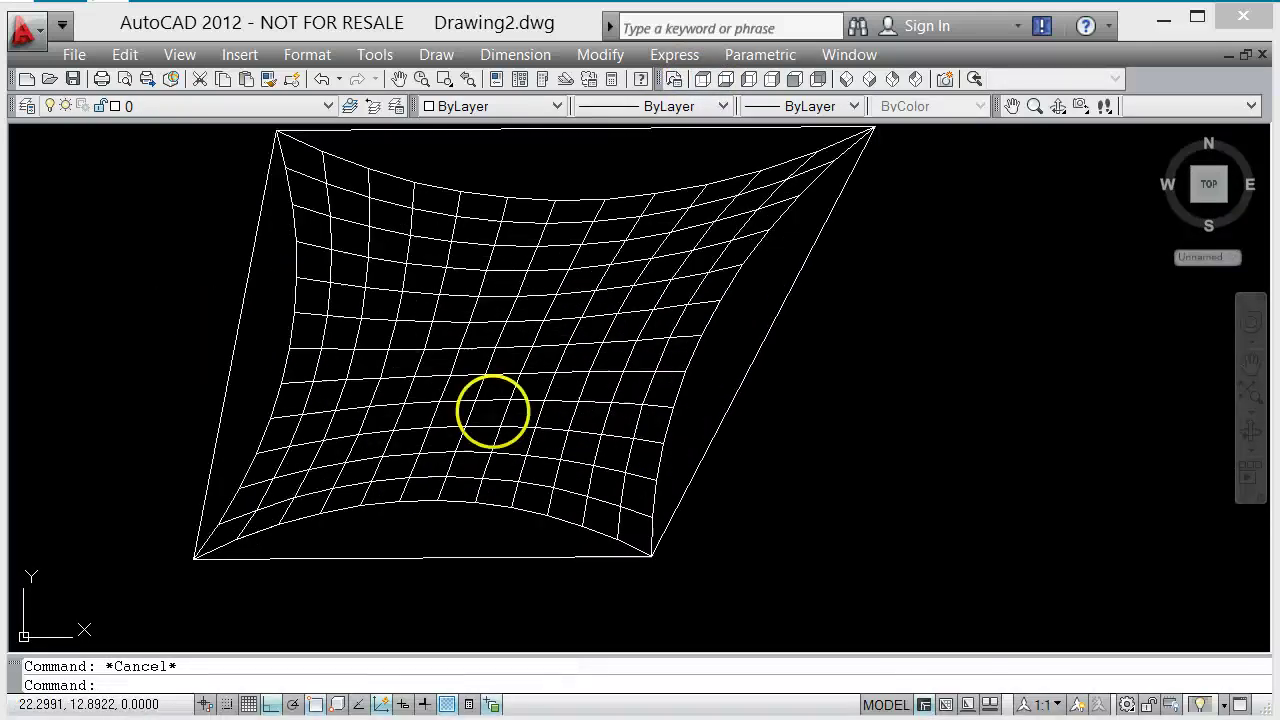
scroll(290, 375, down, 5)
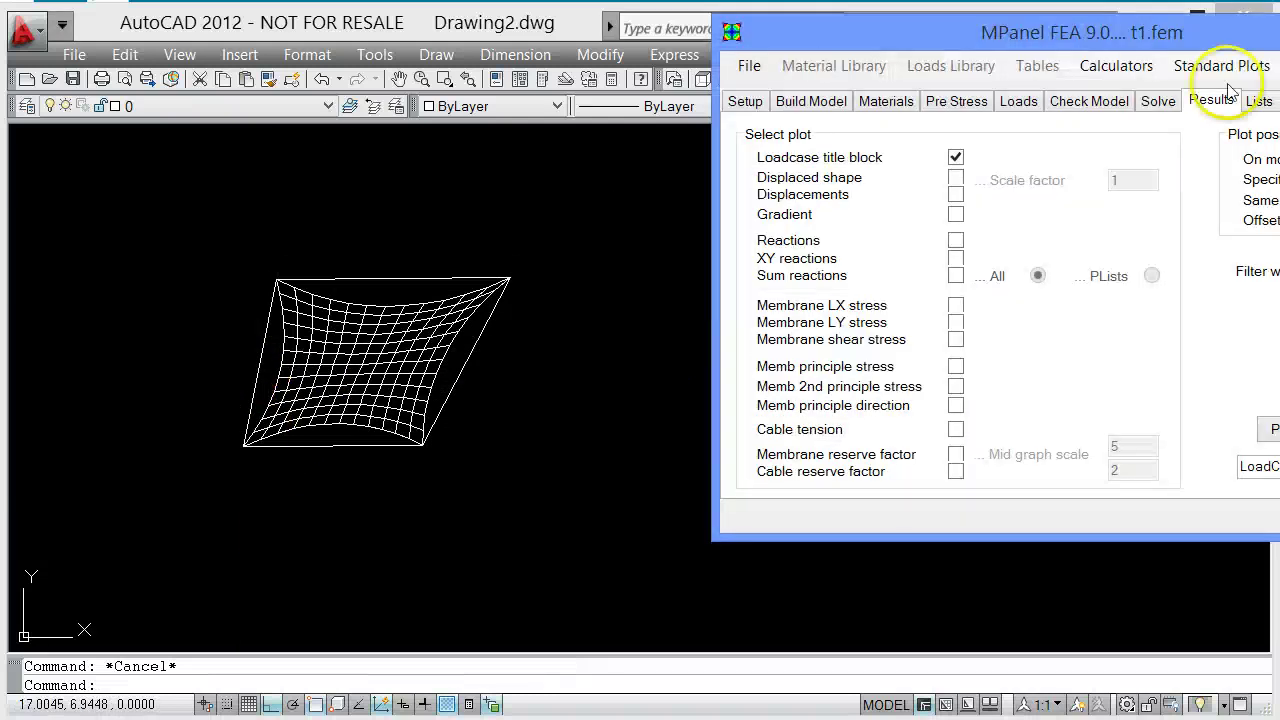
- Place the MPanel FEA window beside the mesh and show its Setup details and File commands
click(1215, 40)
drag(1215, 40, 1040, 115)
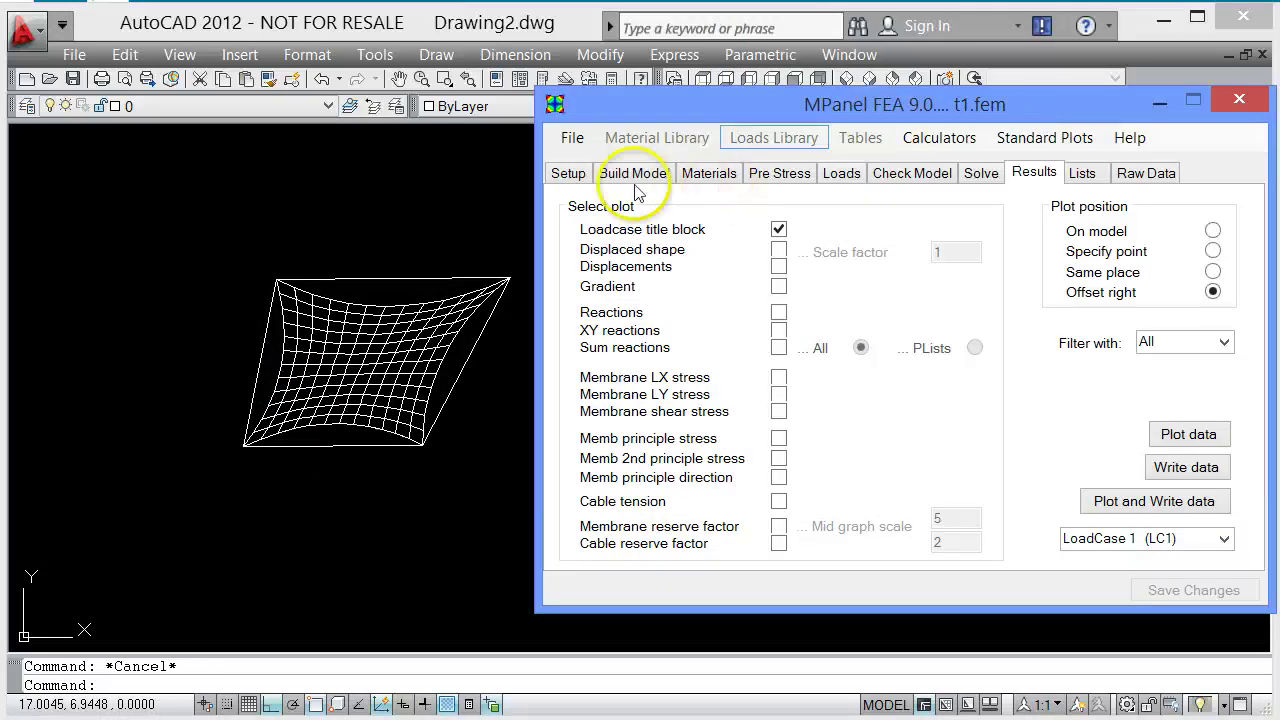
click(567, 172)
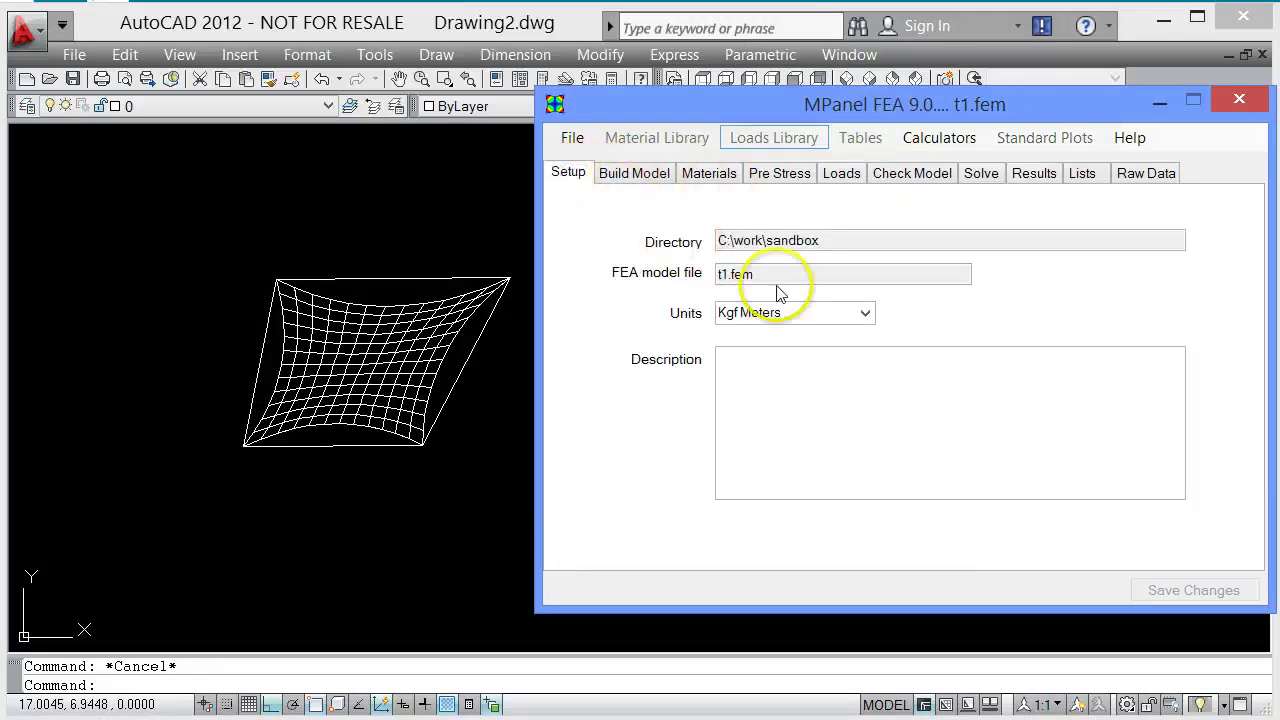
click(574, 141)
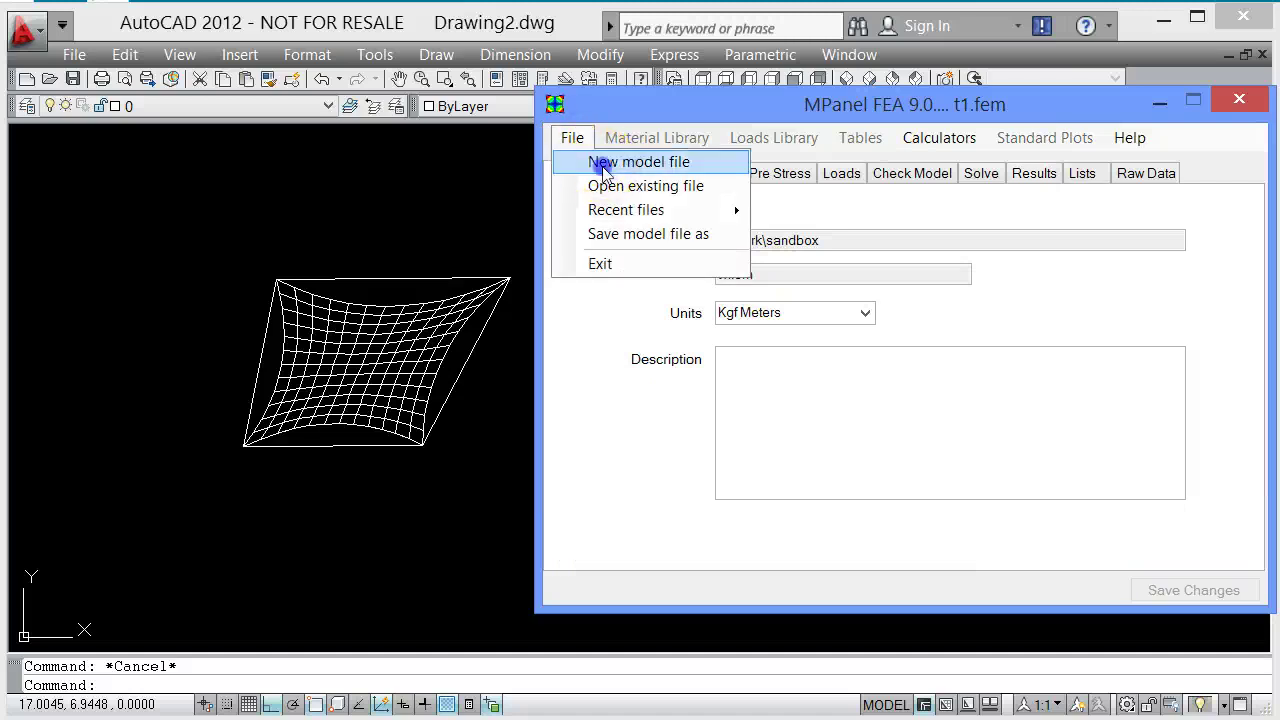
- Create a new MPanel model file named 'fea demo' in C:\work\sandbox
click(600, 163)
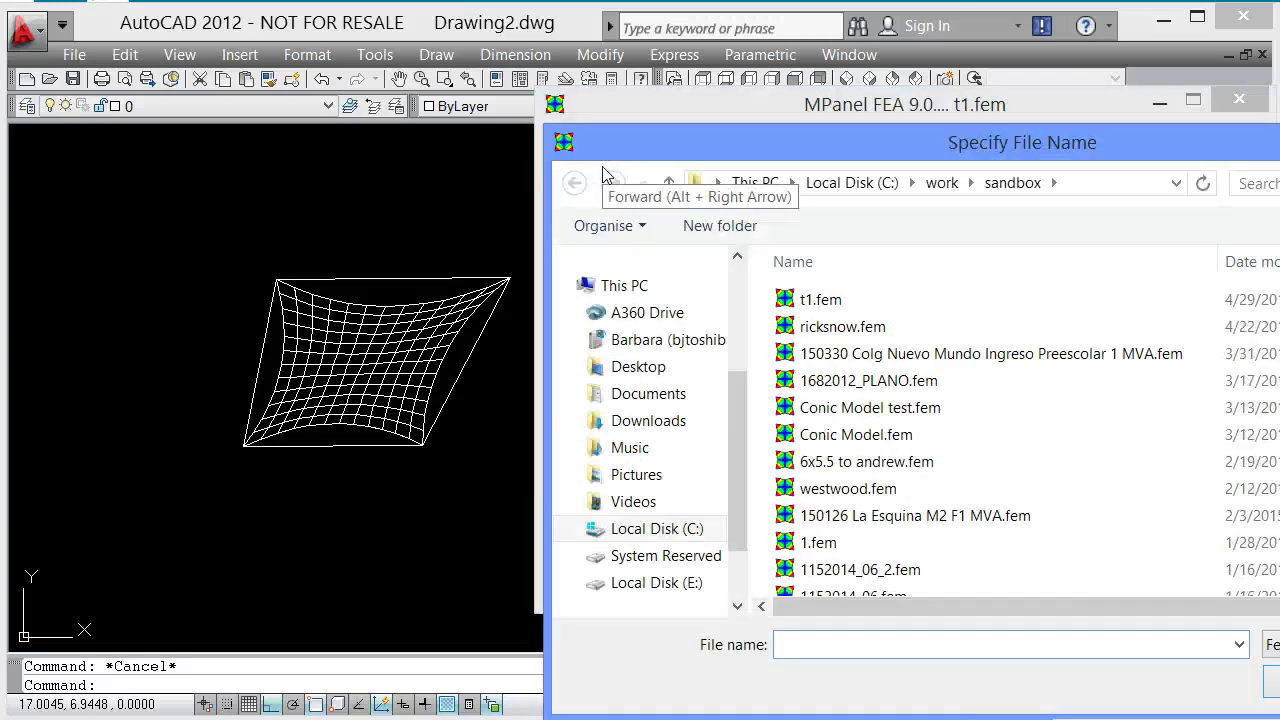
click(826, 648)
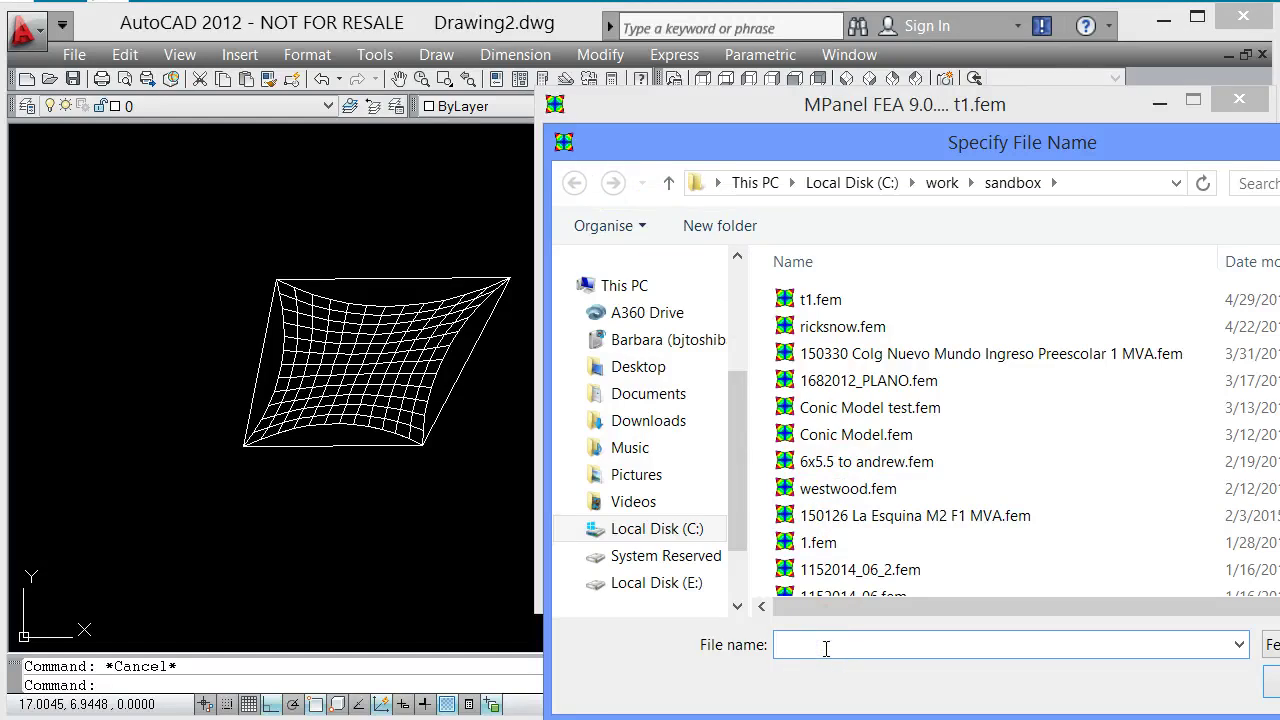
text(fea demo)
key(Return)
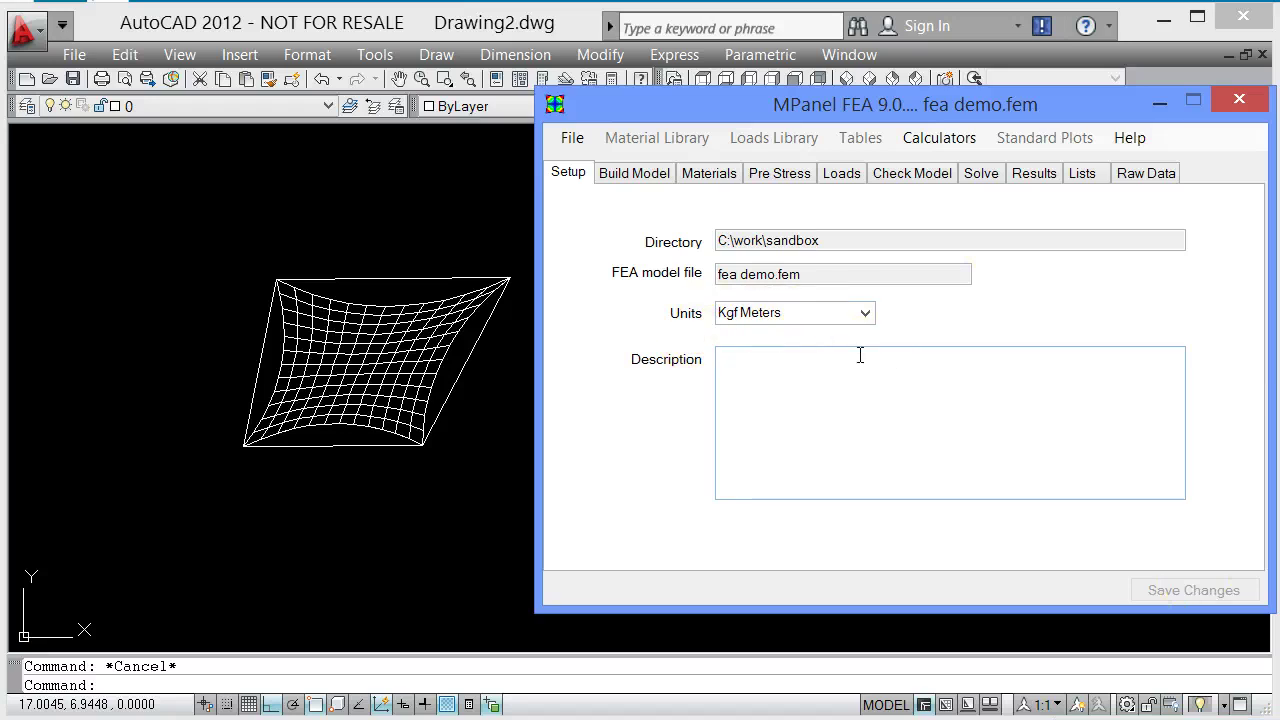
- Measure the mesh's bottom edge with a linear dimension, reading 4.5137
click(865, 313)
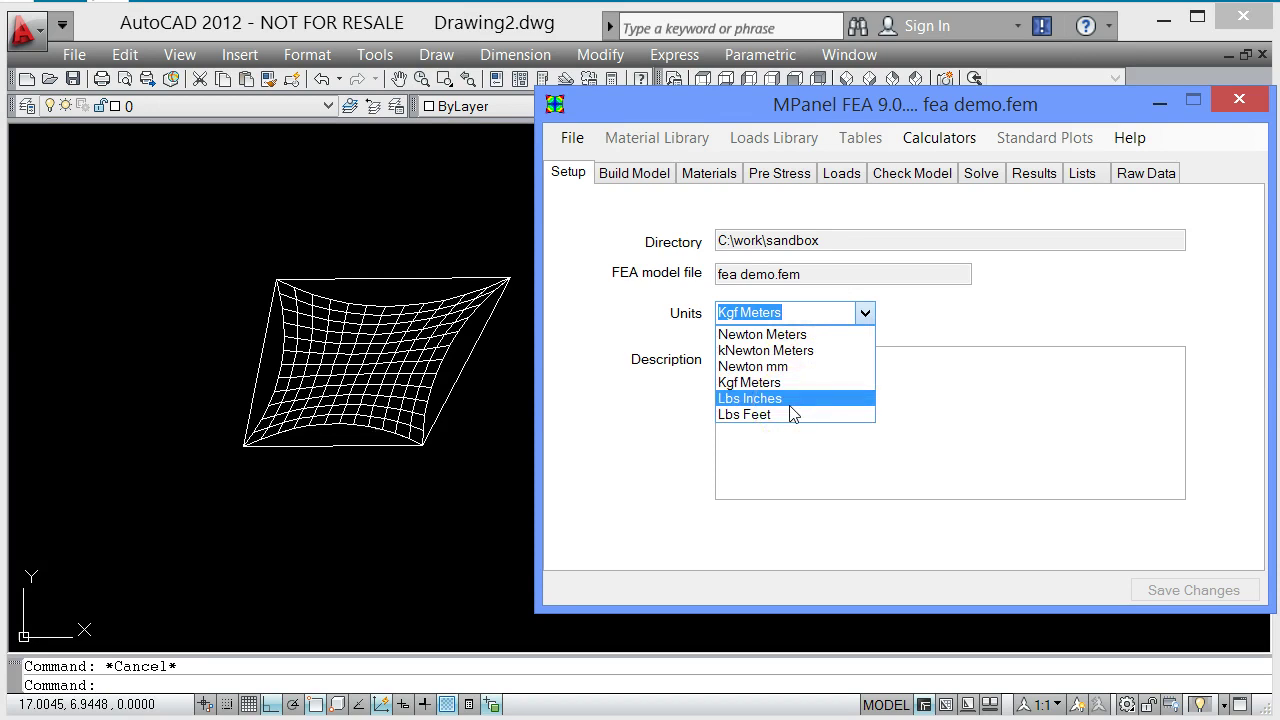
click(365, 225)
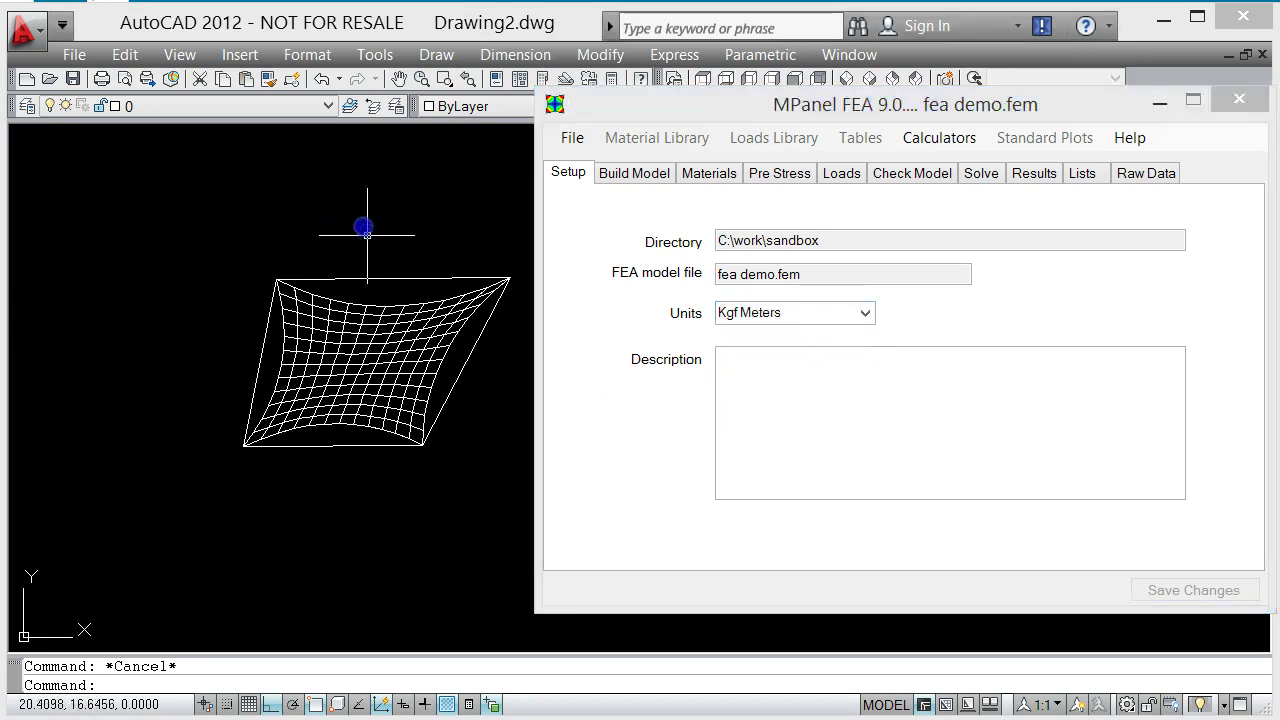
click(517, 56)
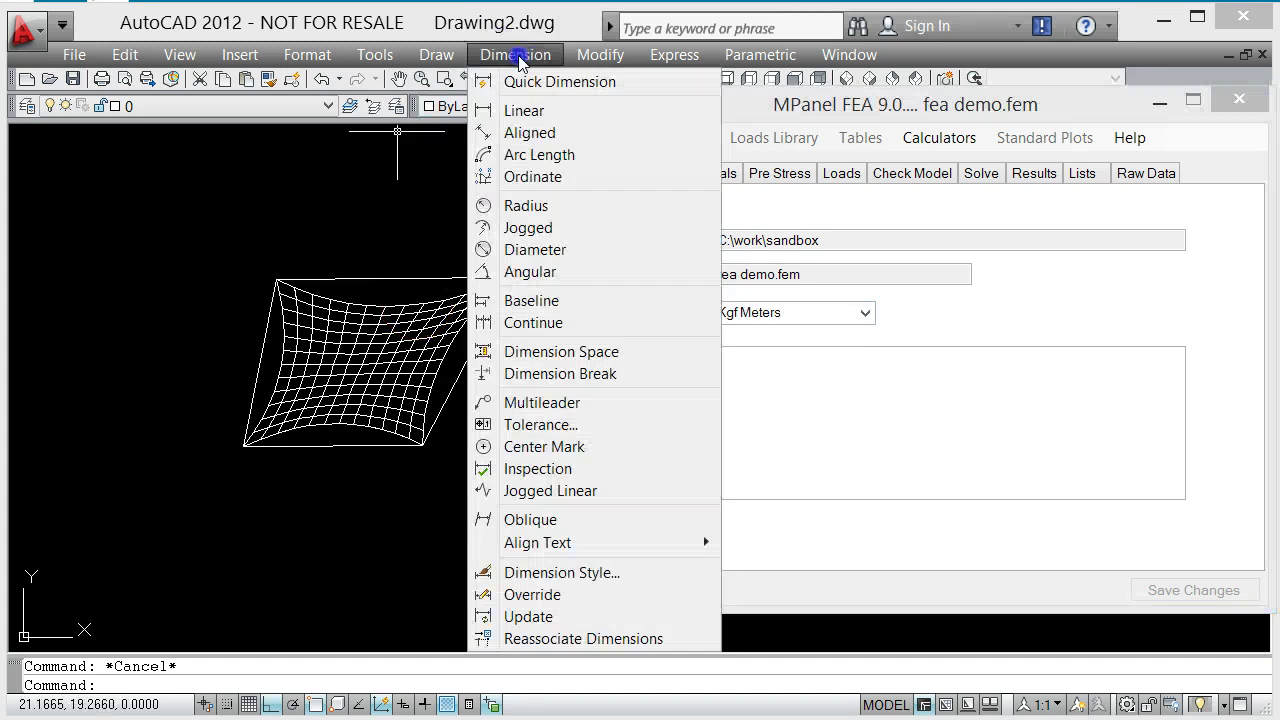
click(490, 110)
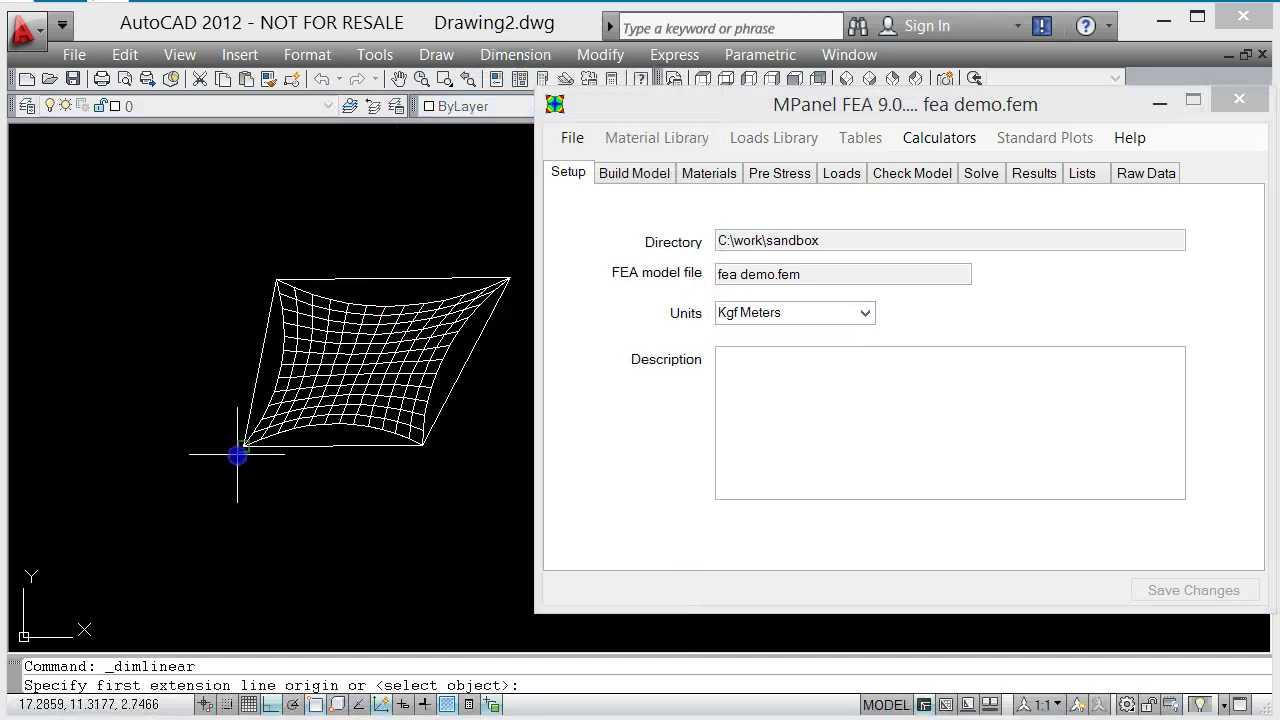
click(238, 454)
click(428, 448)
click(378, 494)
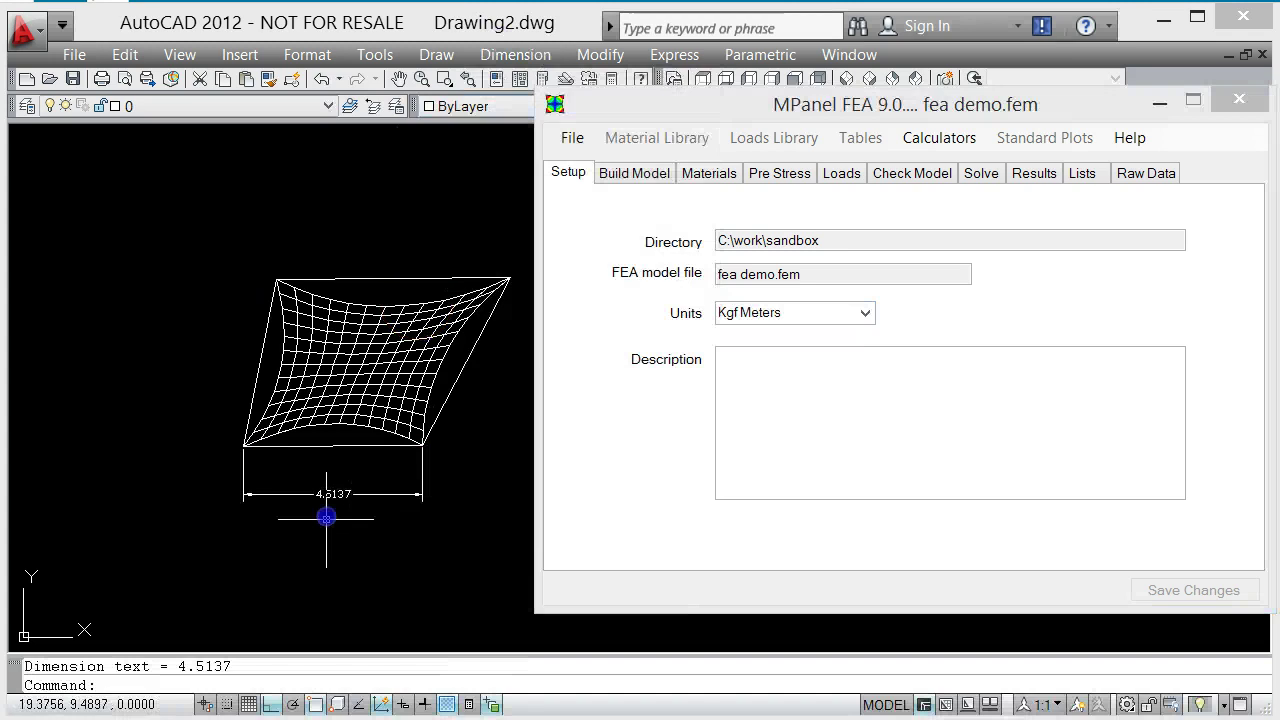
scroll(366, 506, up, 5)
scroll(173, 472, down, 3)
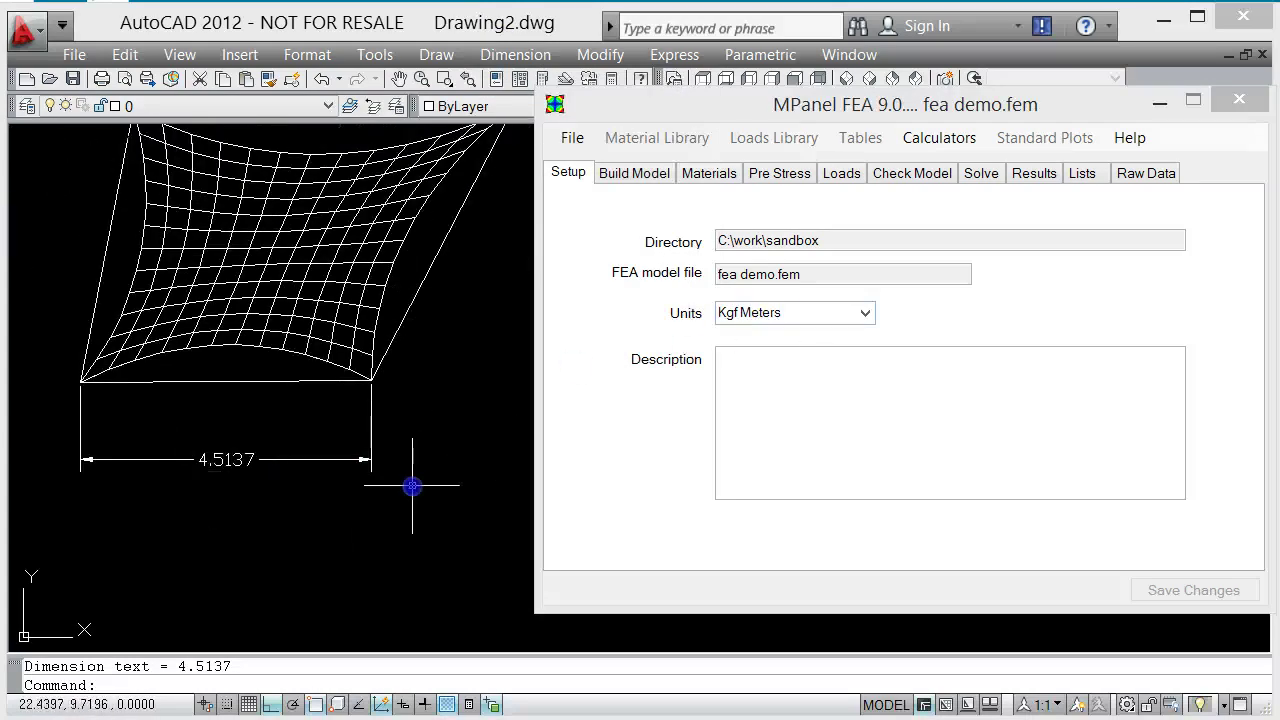
scroll(380, 510, down, 2)
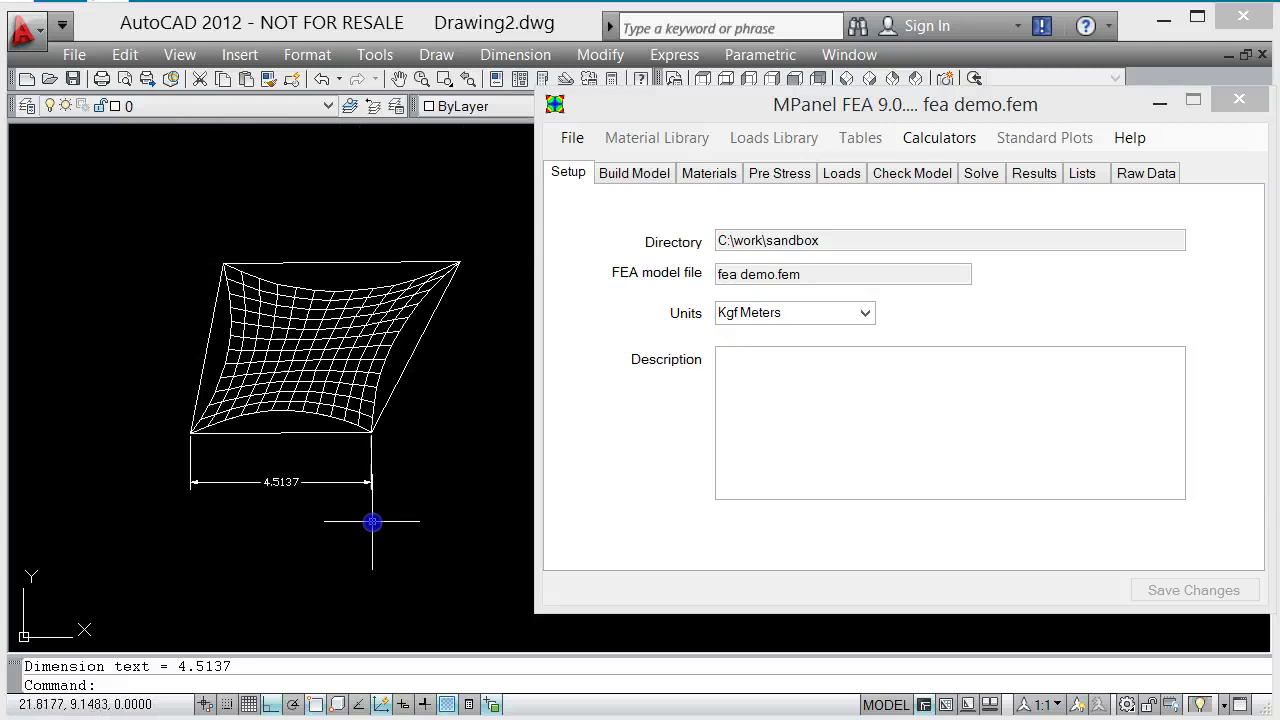
- Choose Kgf Meters as the model units and accept default materials and loads
click(866, 315)
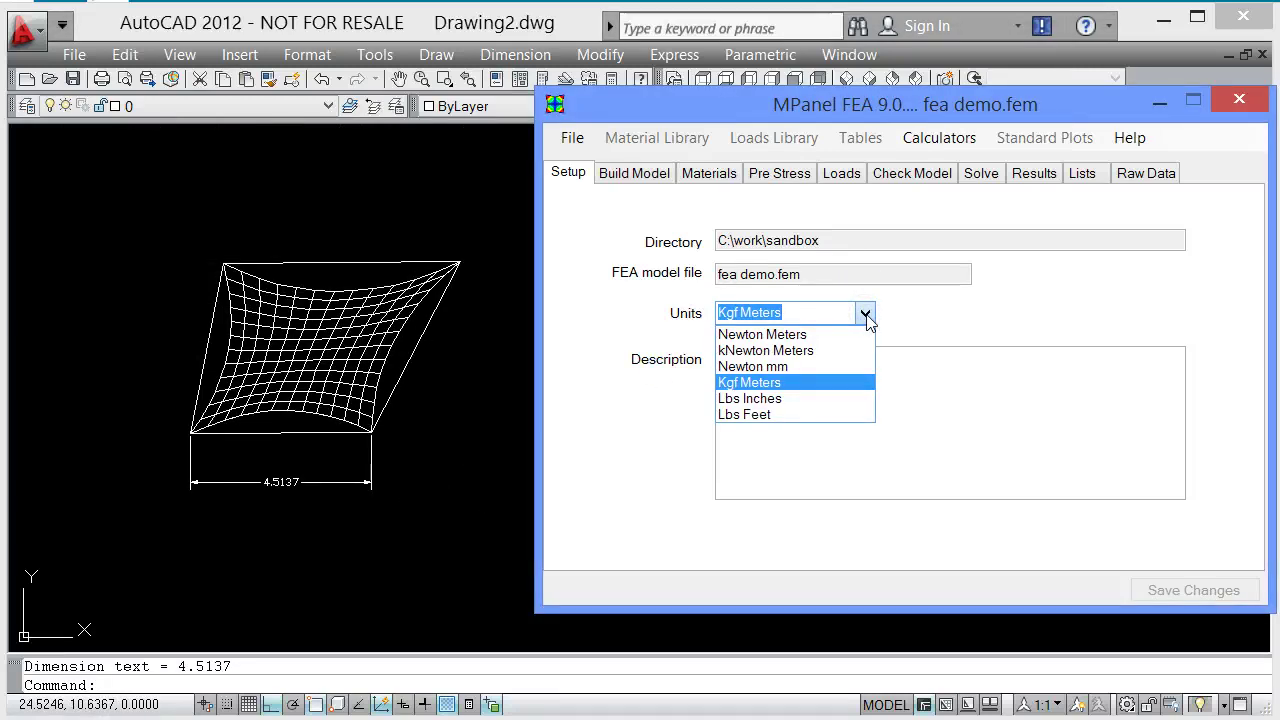
click(793, 383)
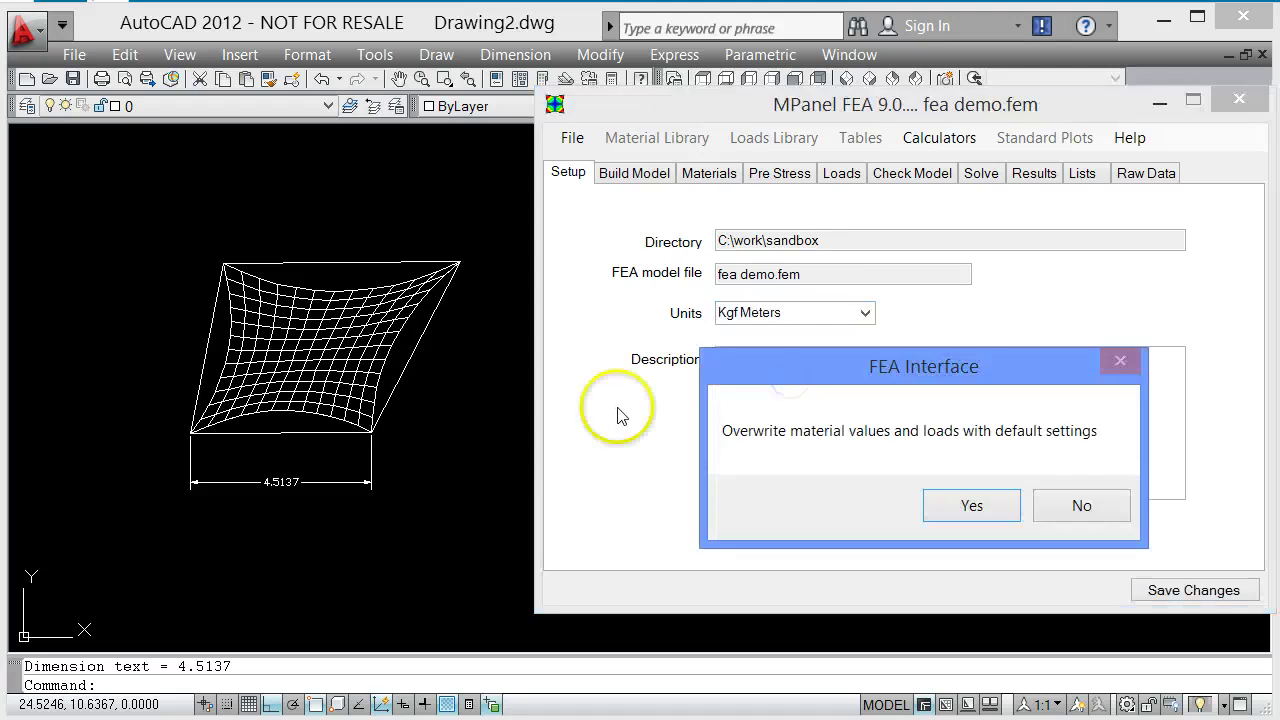
click(972, 506)
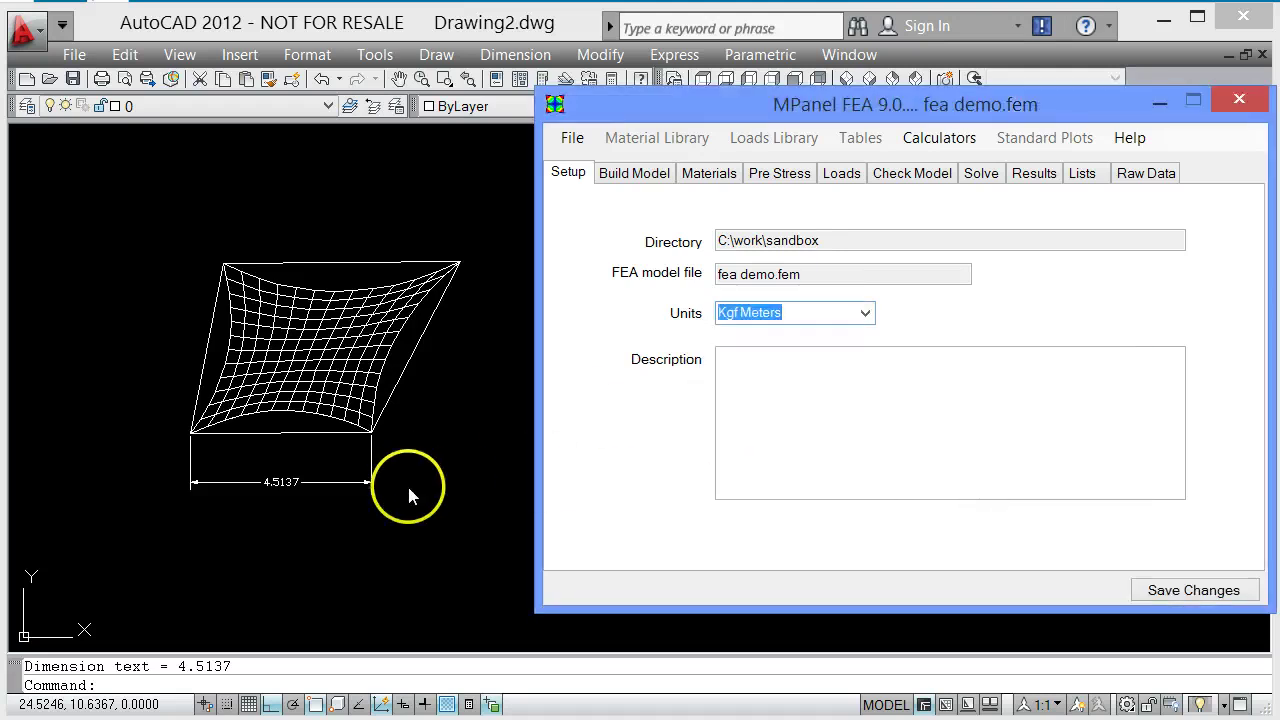
- Erase the temporary 4.5137 dimension from the drawing
click(414, 518)
click(322, 471)
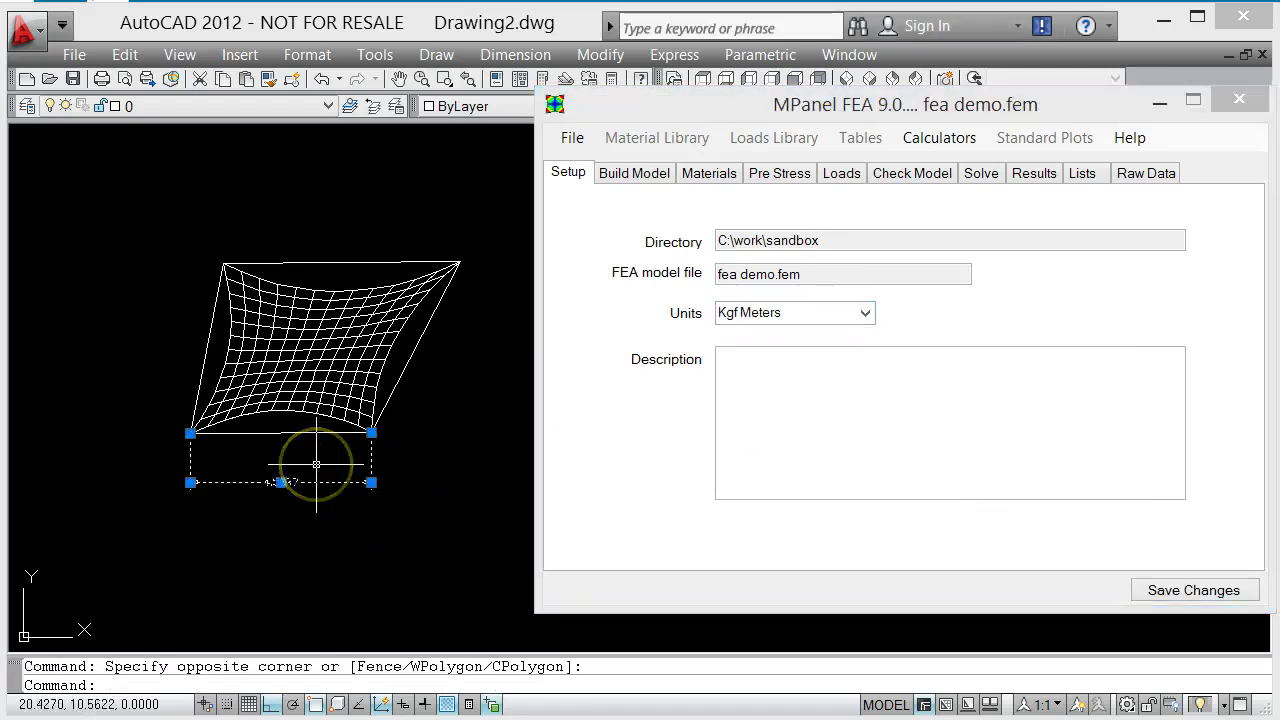
key(Delete)
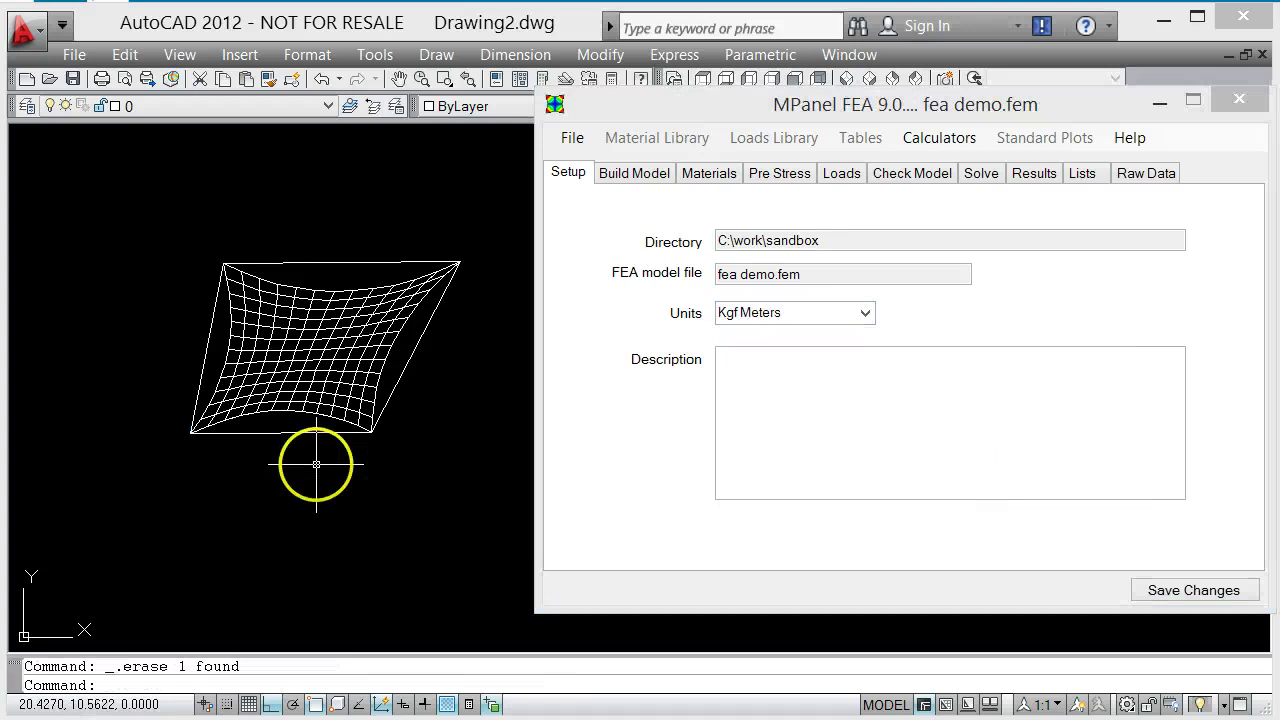
click(749, 371)
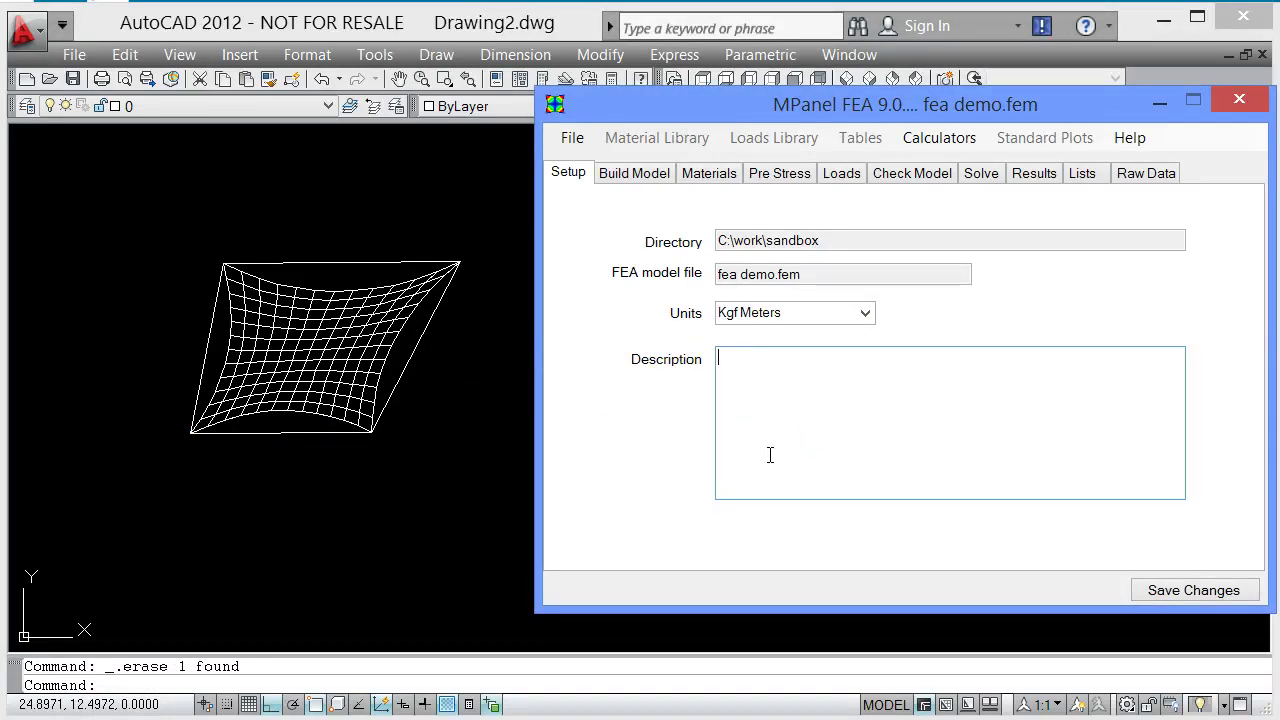
- Window-select the whole mesh and make the model: 169 nodes, 495 dof, bandwidth 63
click(636, 173)
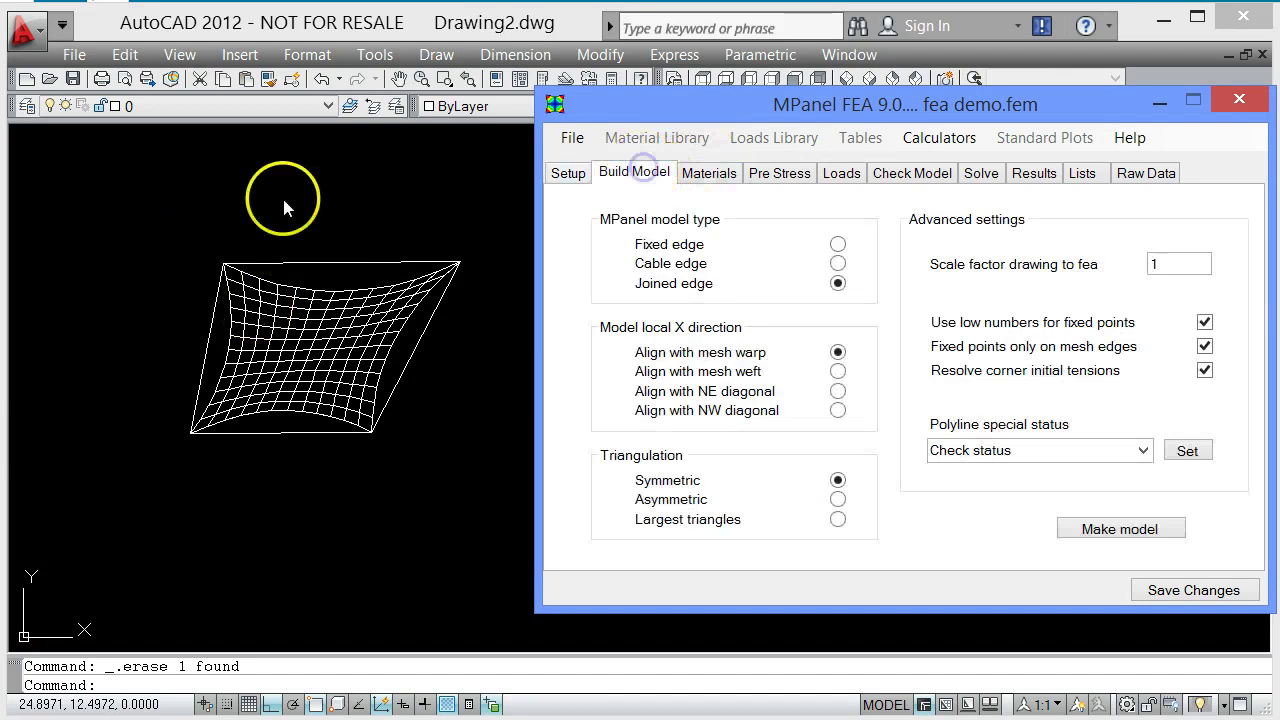
click(164, 210)
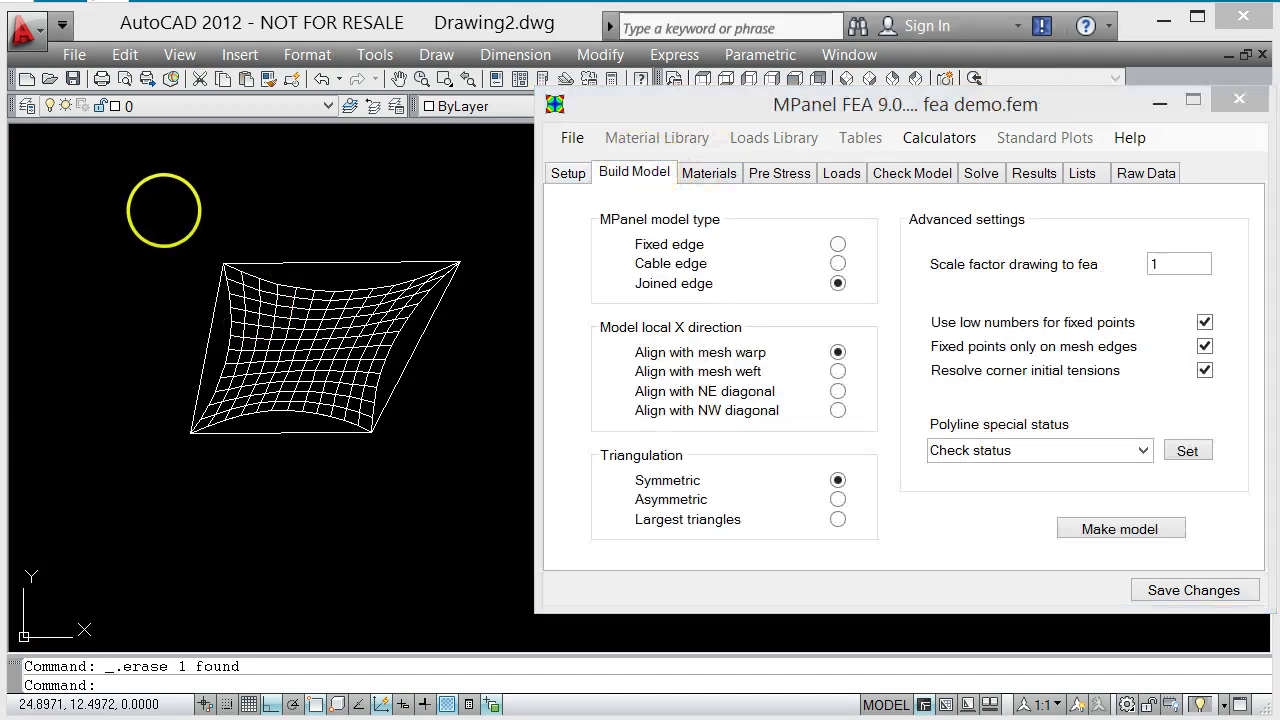
click(132, 189)
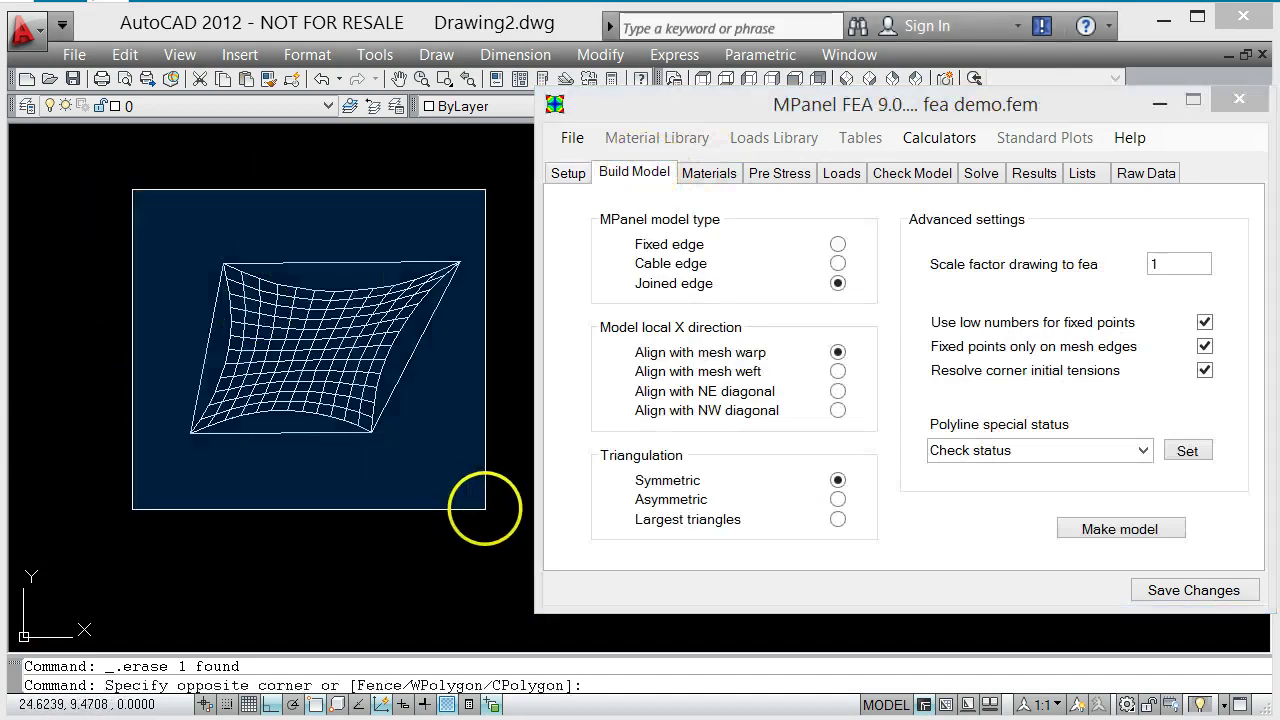
click(488, 511)
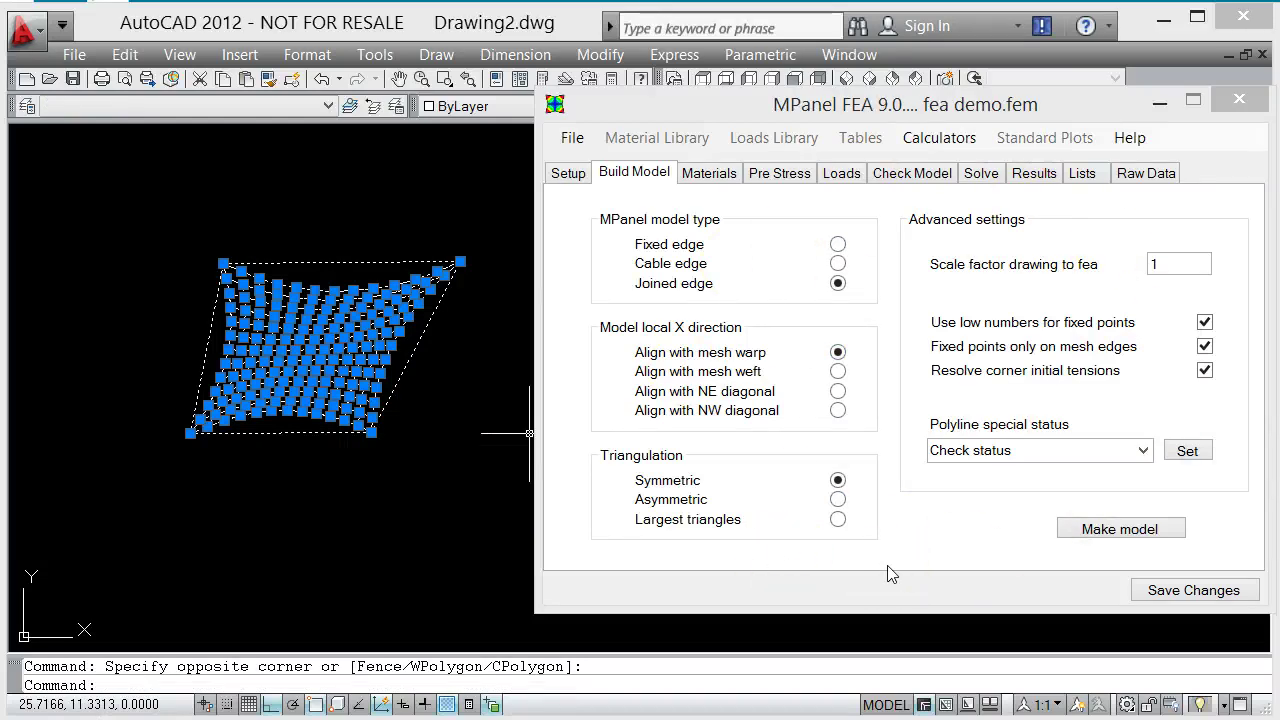
click(1132, 529)
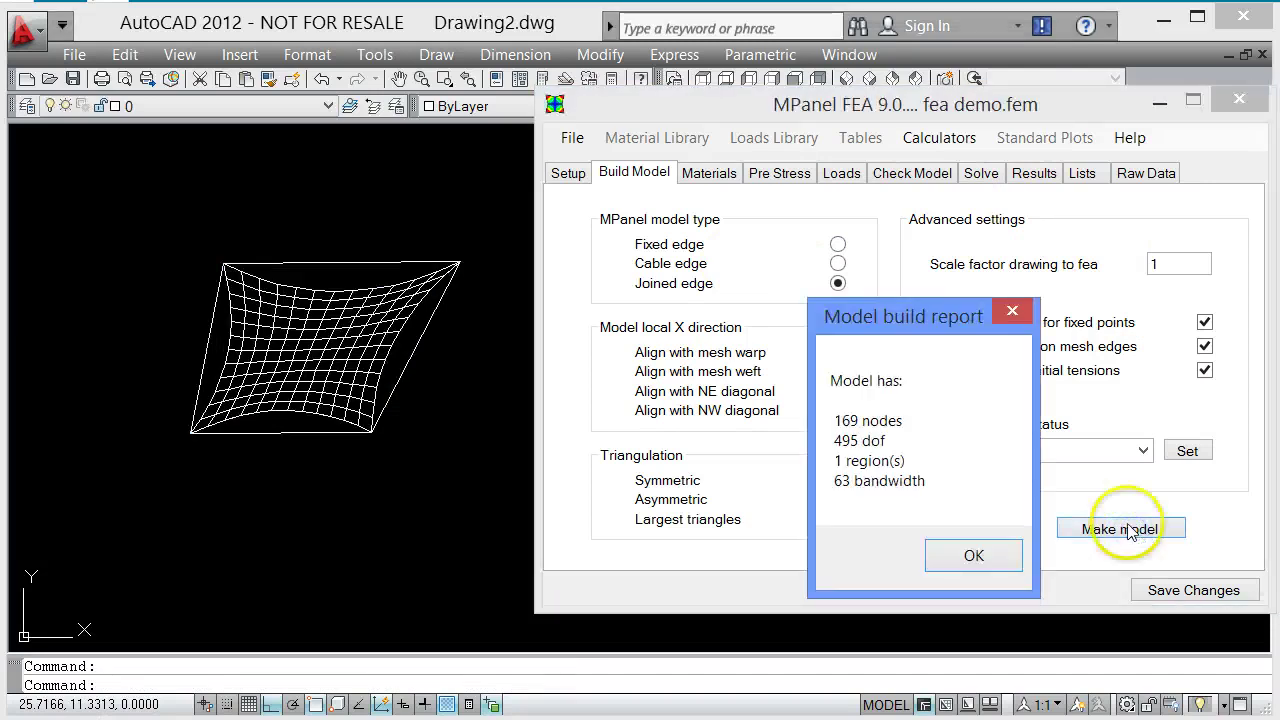
drag(927, 314, 373, 233)
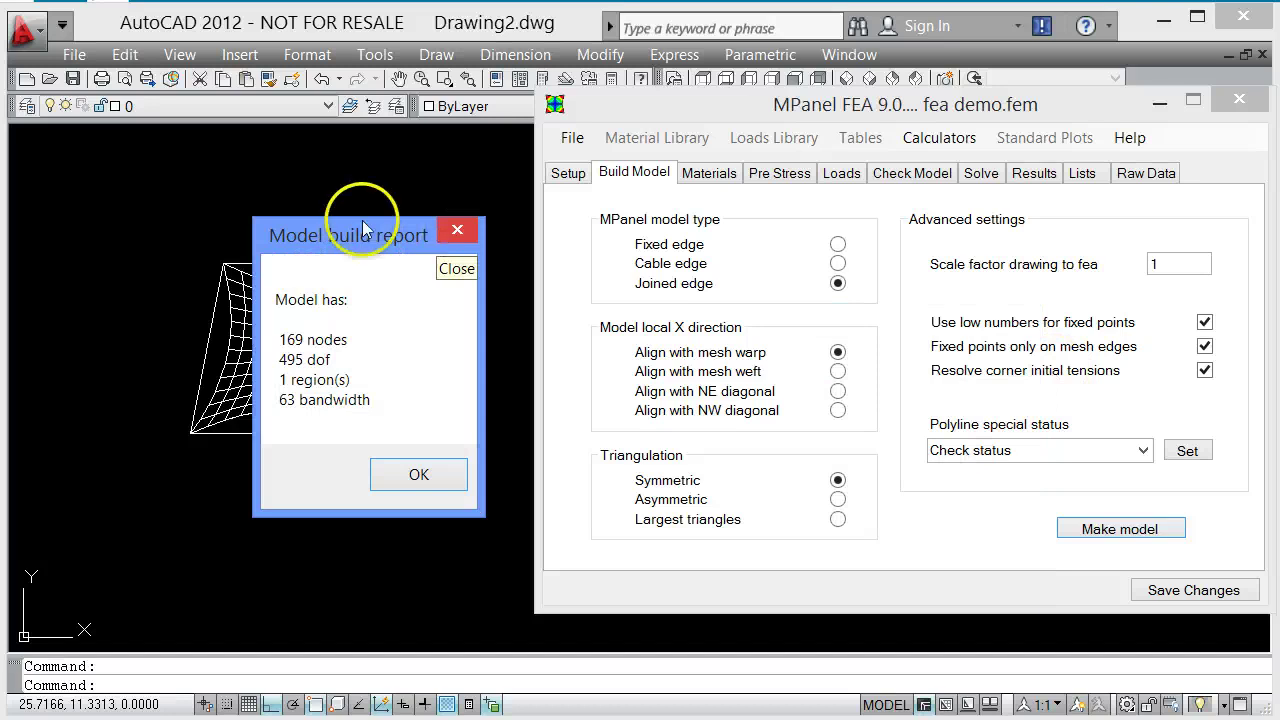
drag(343, 234, 563, 214)
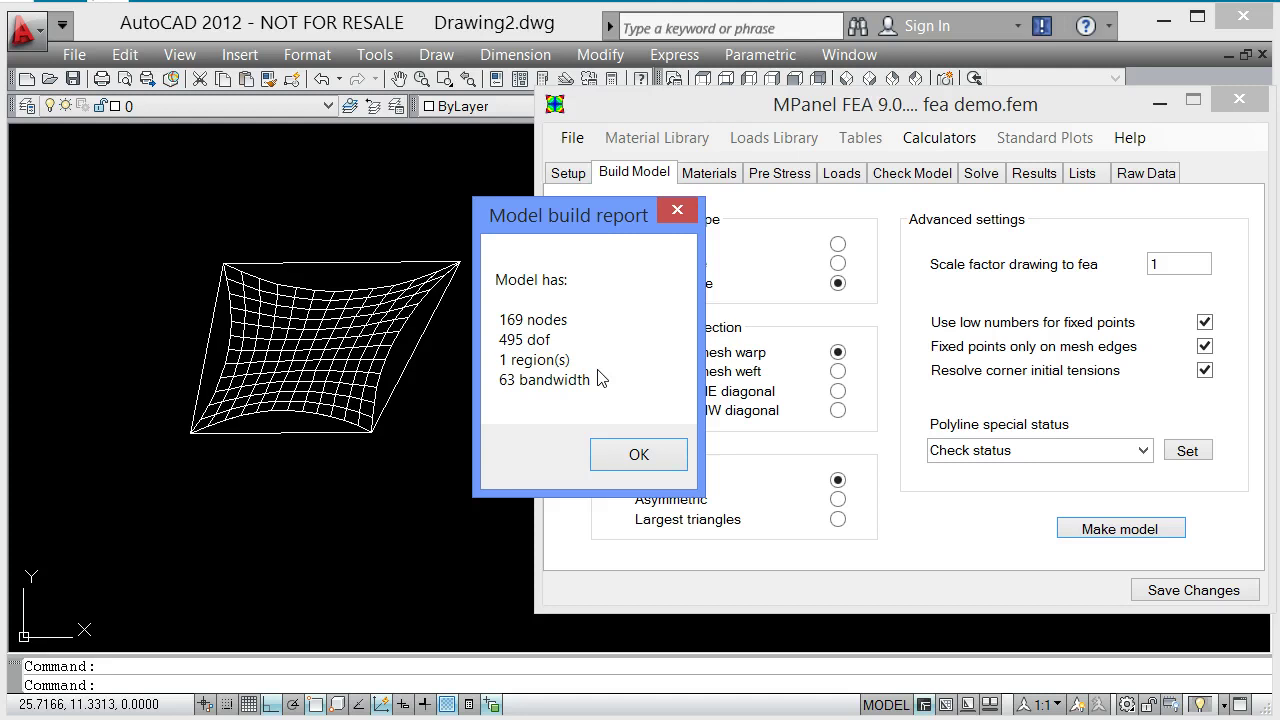
click(303, 355)
click(290, 345)
click(258, 330)
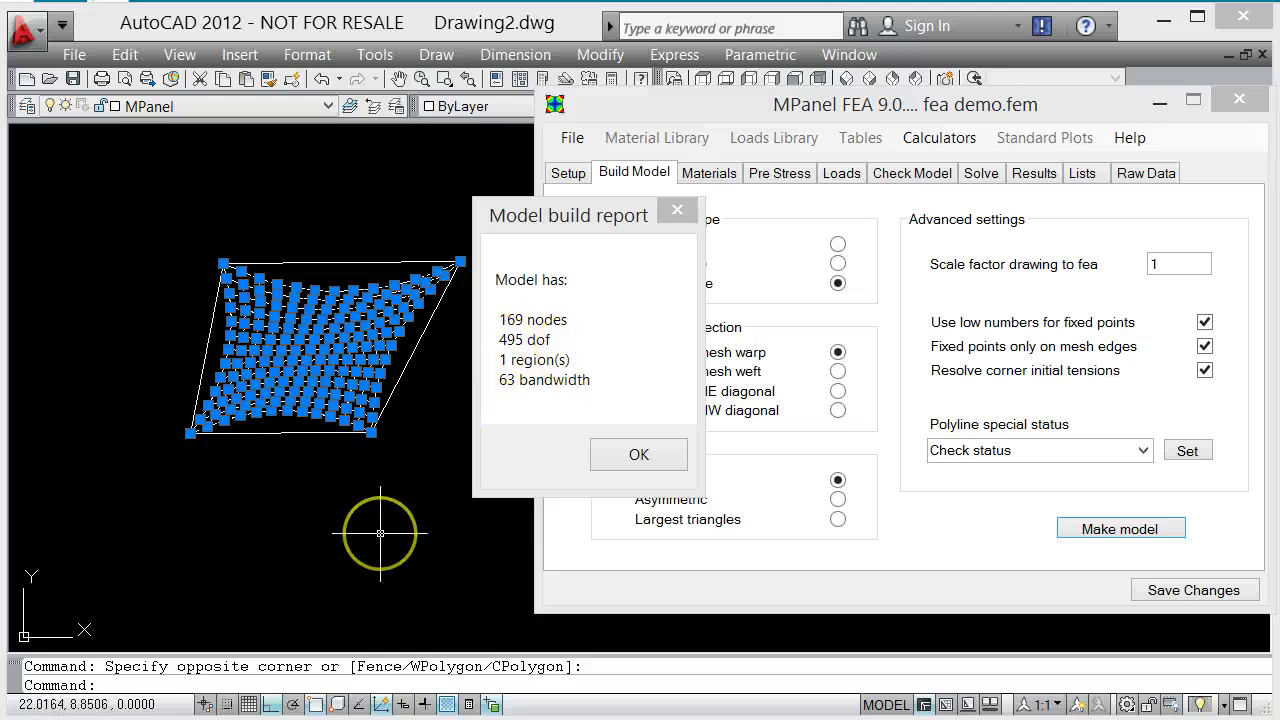
key(Escape)
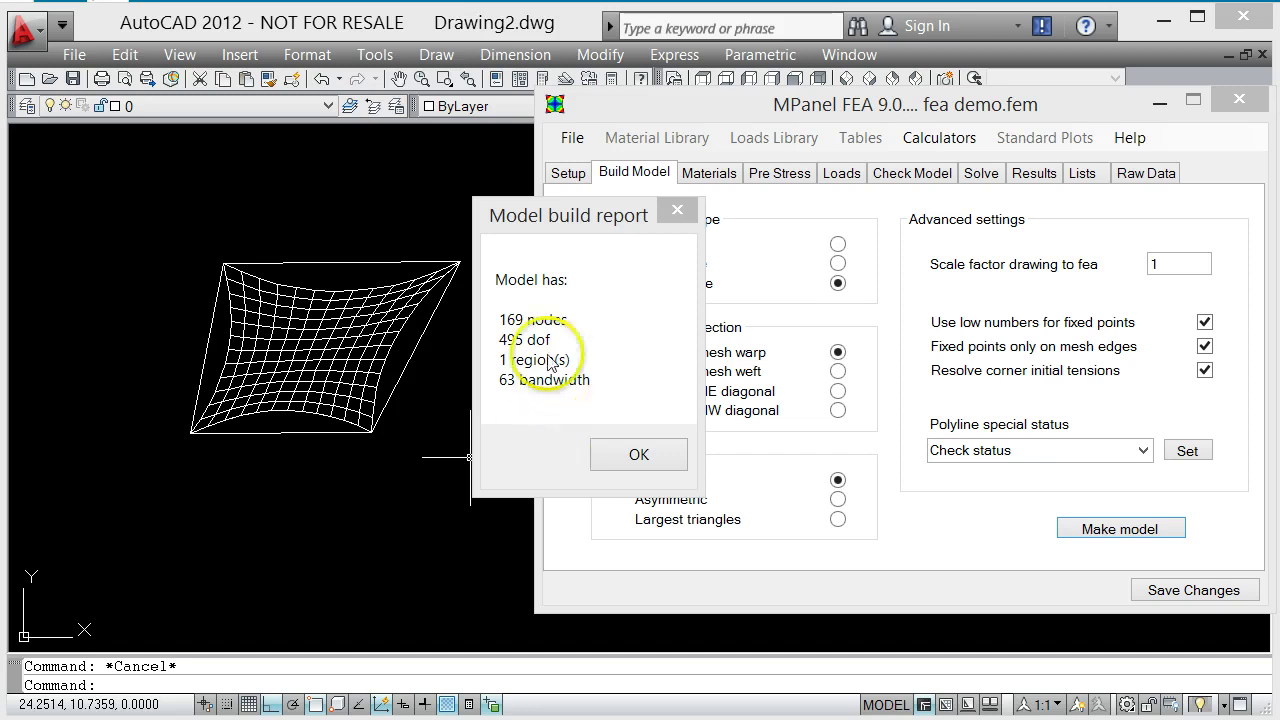
- Dismiss the build report and review the material and pre-stress settings
click(645, 456)
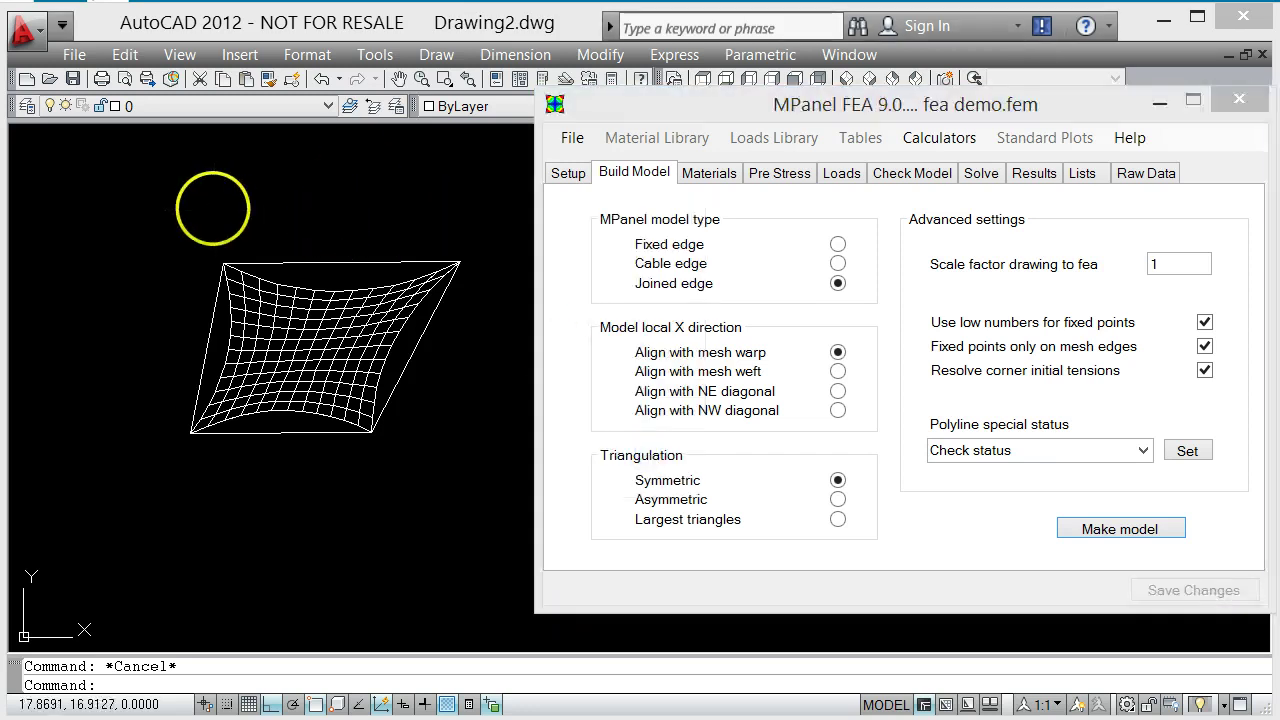
scroll(212, 208, down, 2)
middle_drag(477, 217, 329, 214)
scroll(329, 214, down, 1)
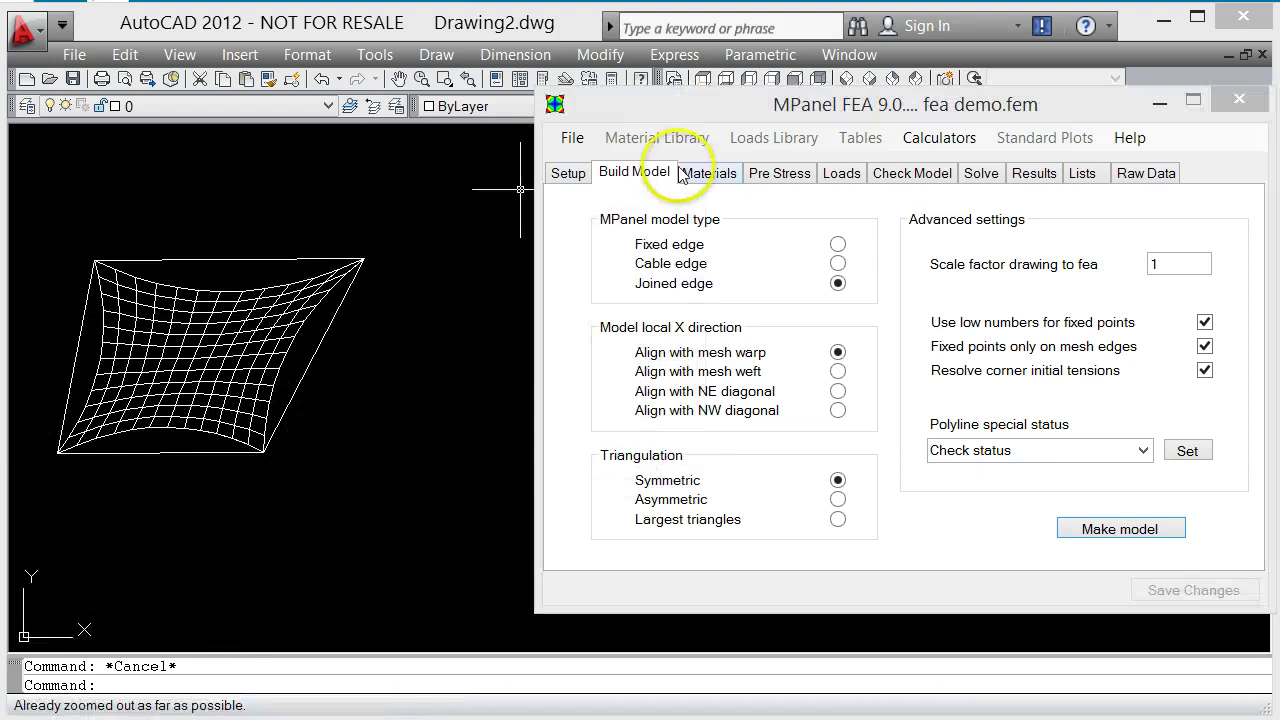
click(718, 177)
click(786, 175)
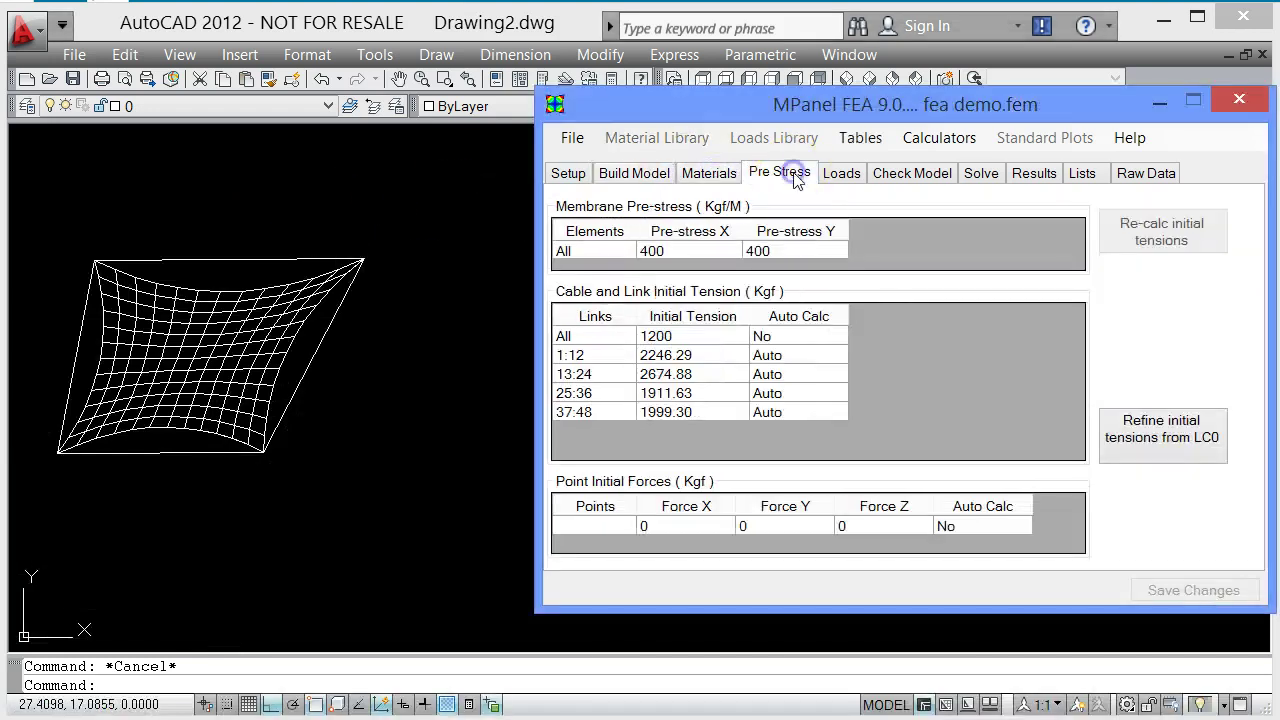
- Plot the Membrane check model at a picked base point right of the mesh
click(925, 174)
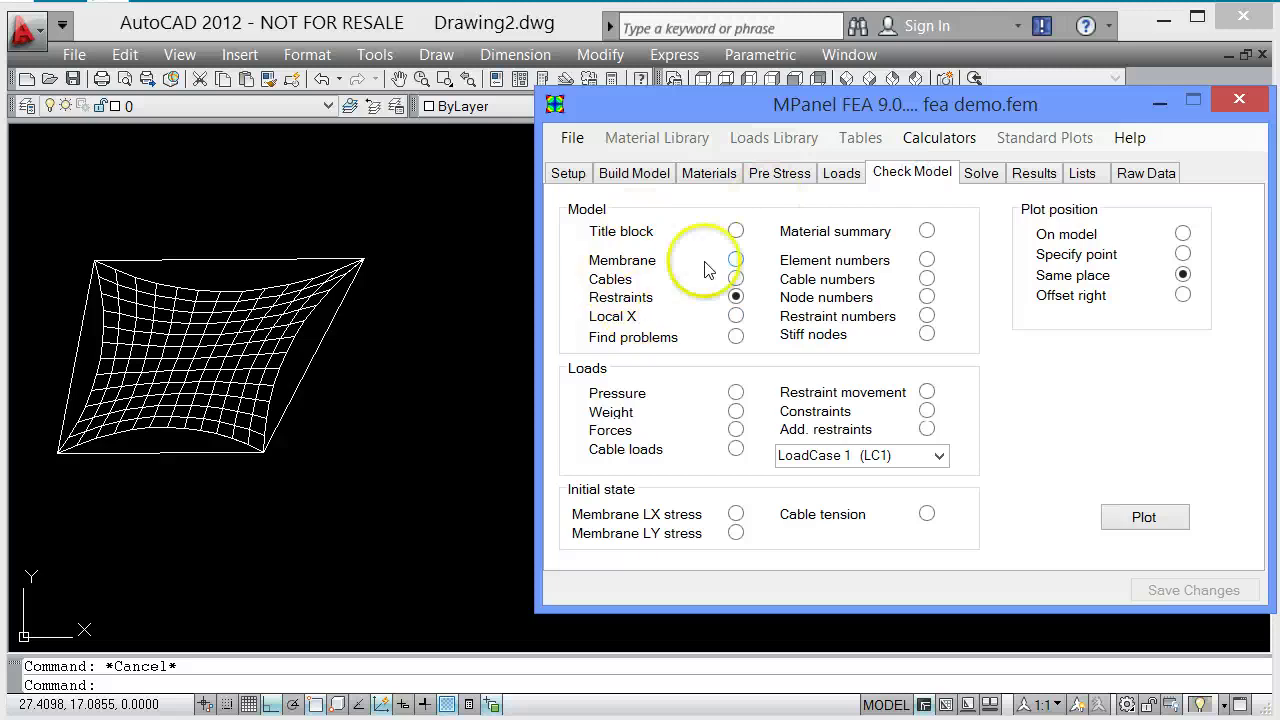
click(737, 261)
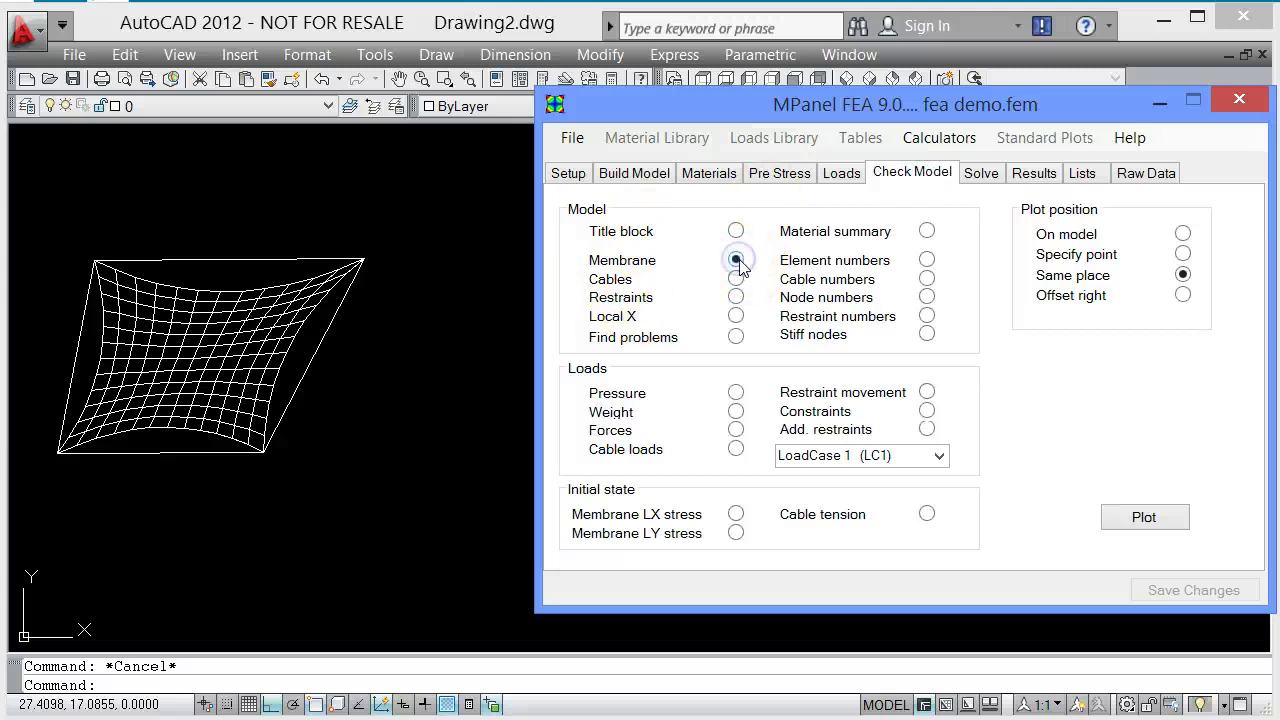
scroll(252, 214, down, 2)
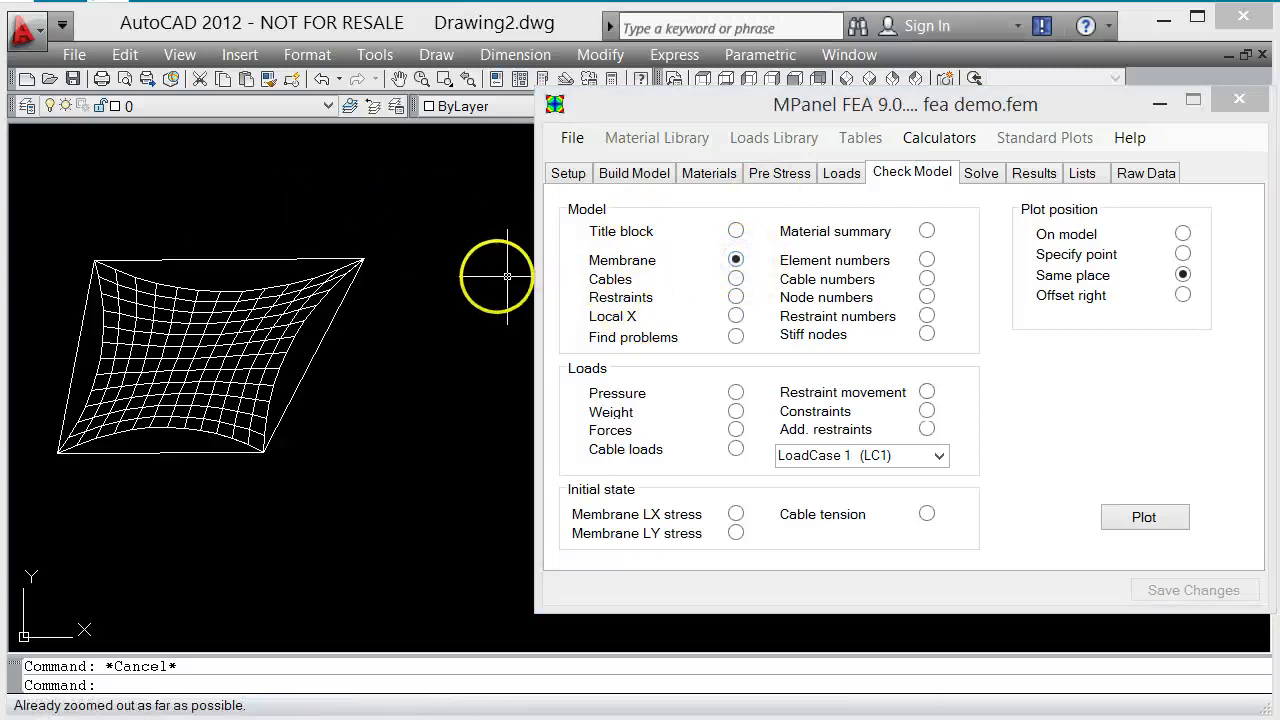
scroll(491, 286, up, 1)
middle_drag(305, 254, 210, 245)
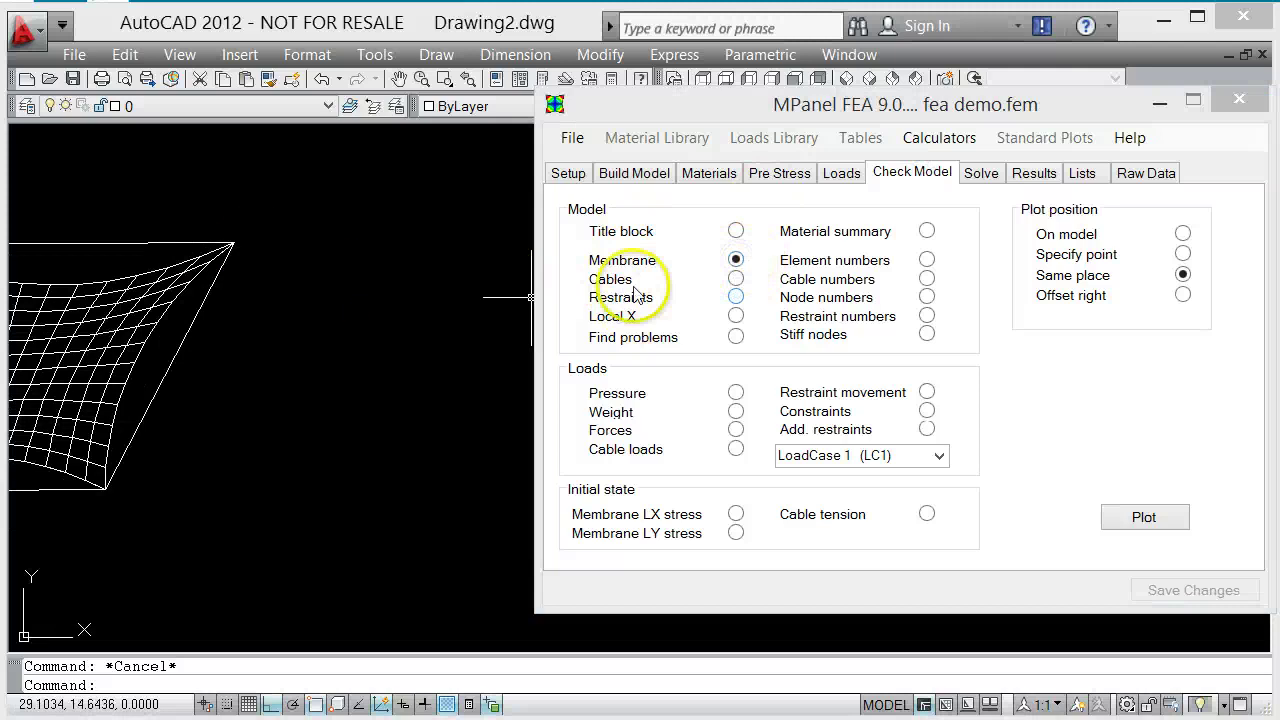
click(1183, 255)
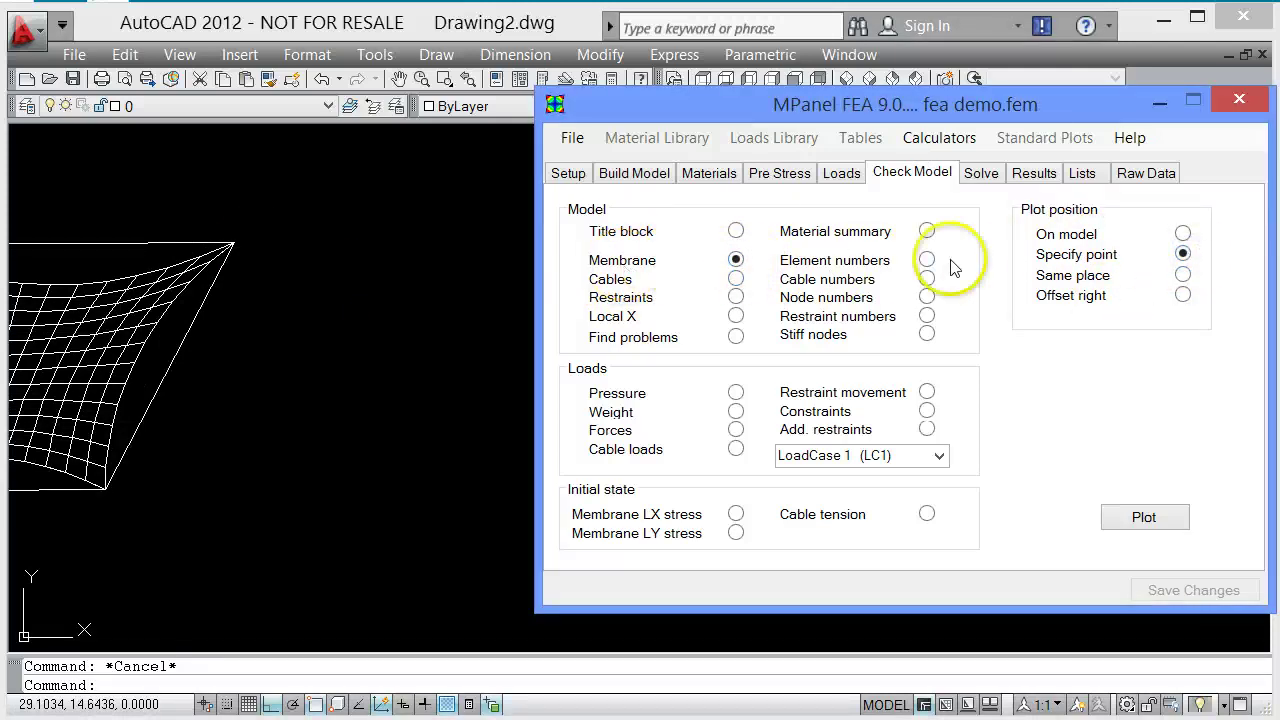
click(1145, 517)
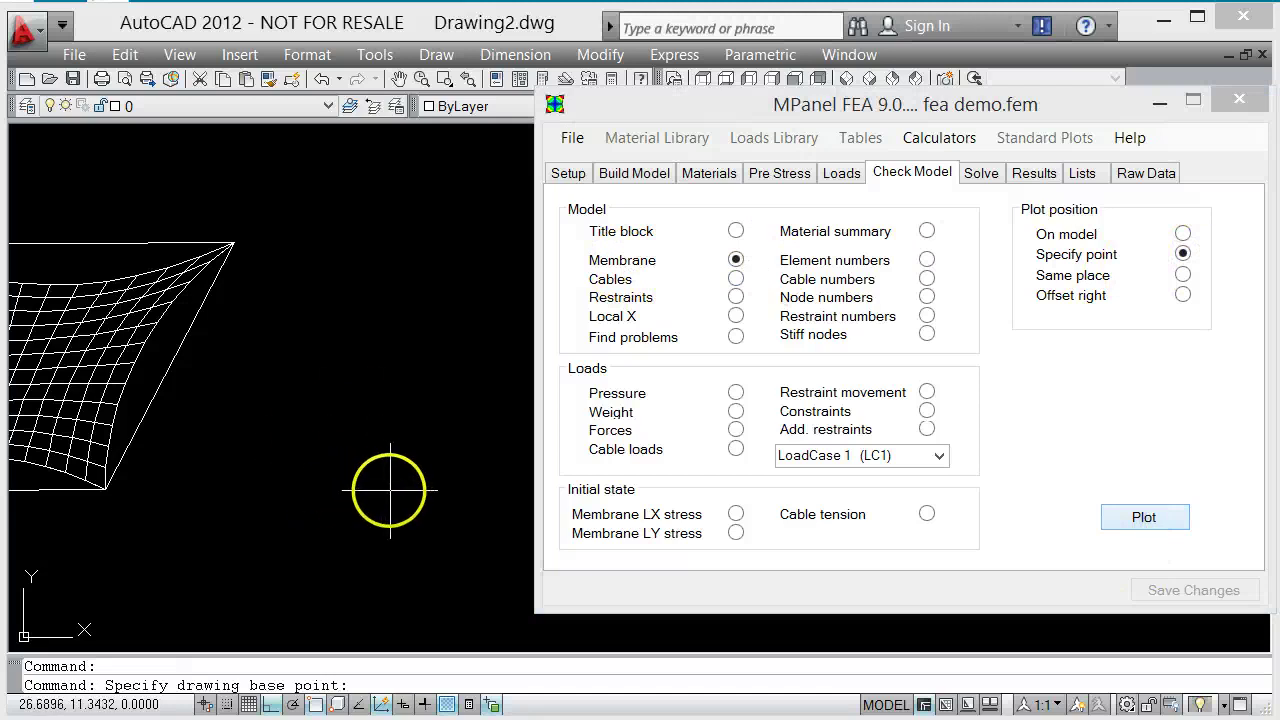
click(377, 495)
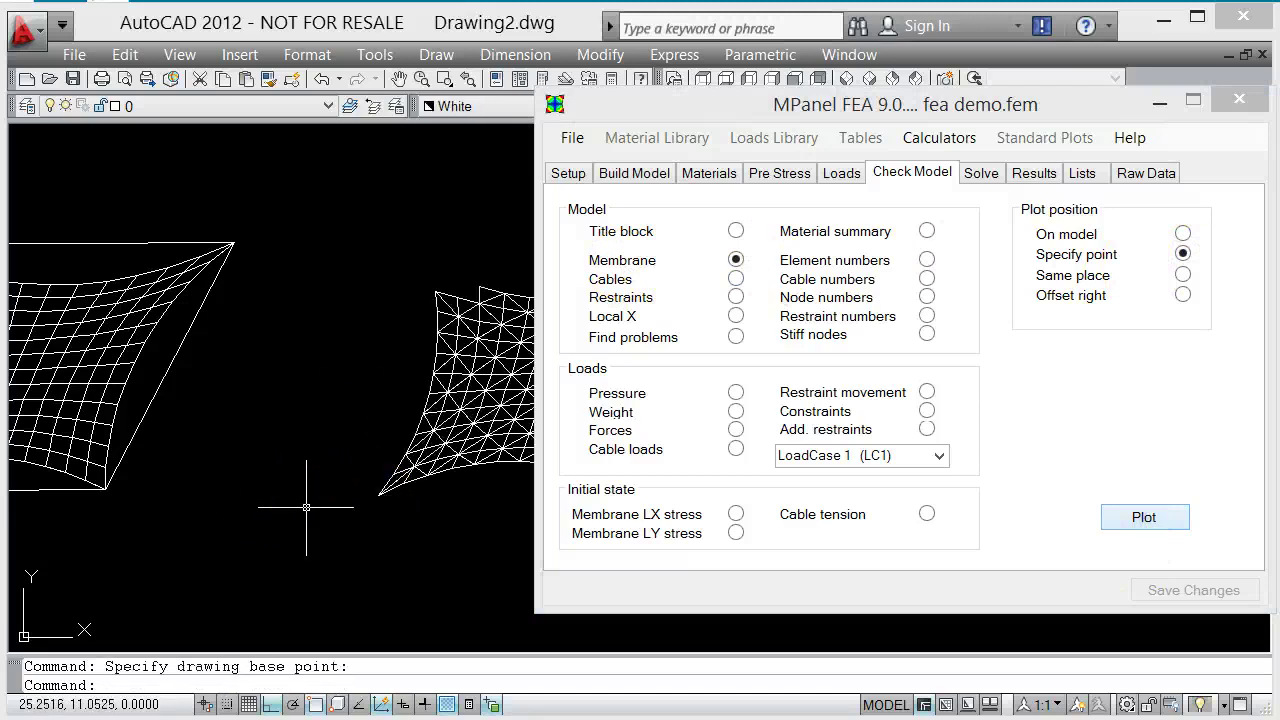
click(1145, 517)
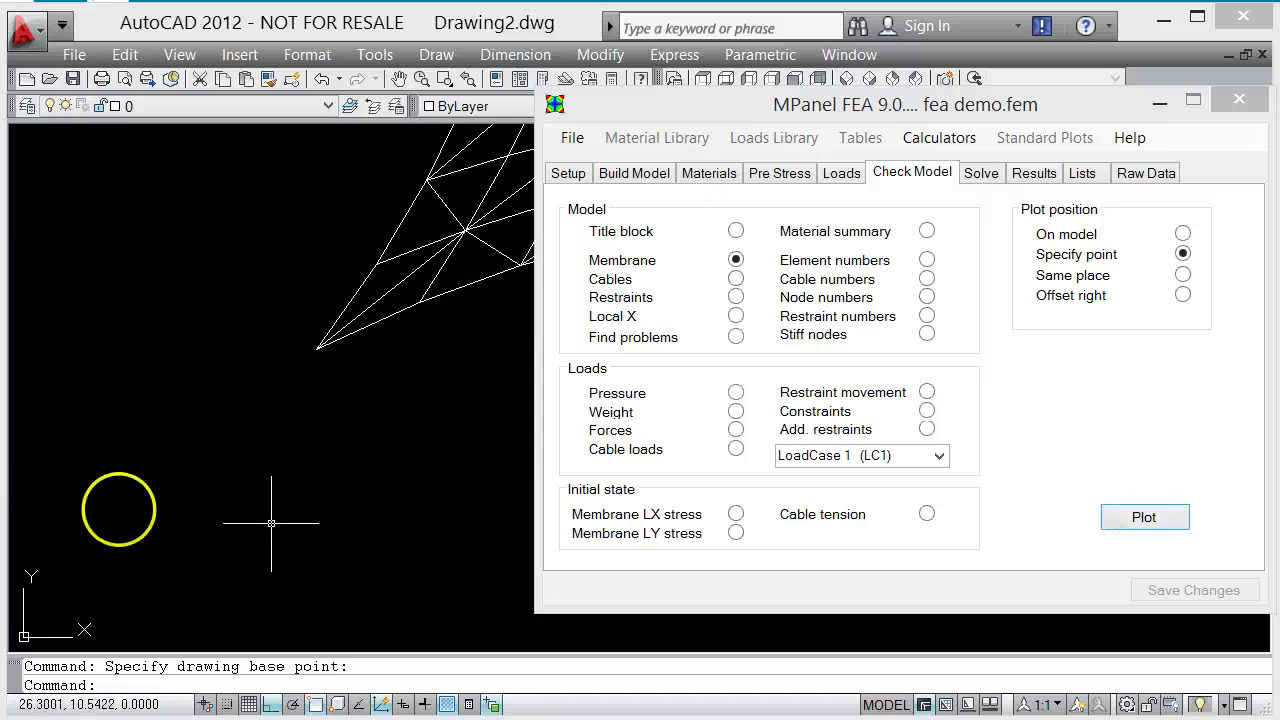
scroll(265, 541, down, 2)
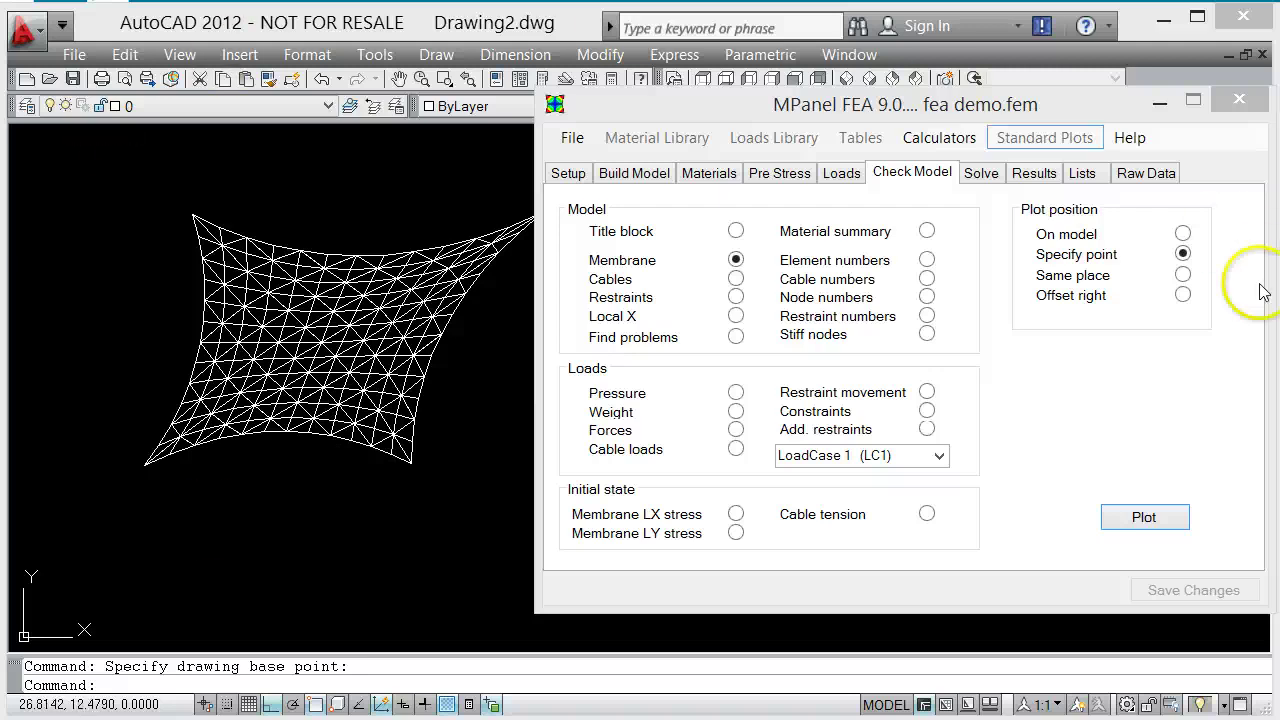
- With plot position Same place, plot the Cables and then the Restraints over the membrane
click(1186, 276)
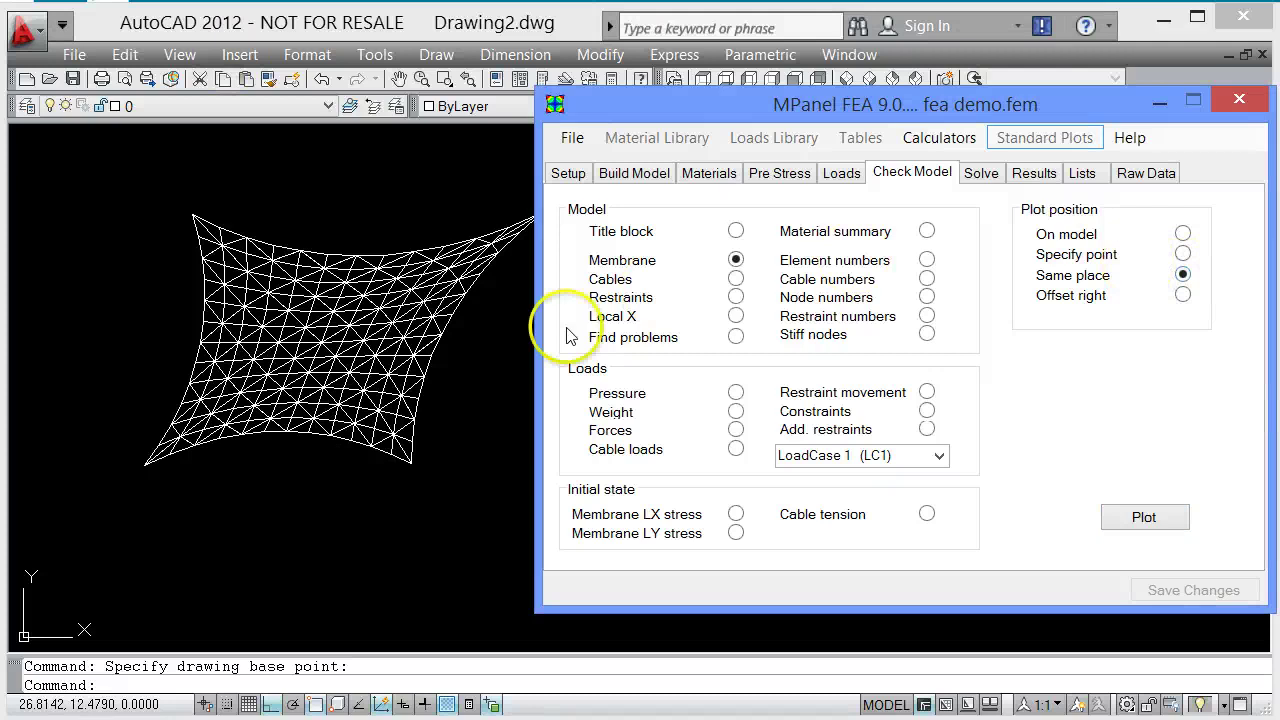
click(736, 280)
click(1148, 520)
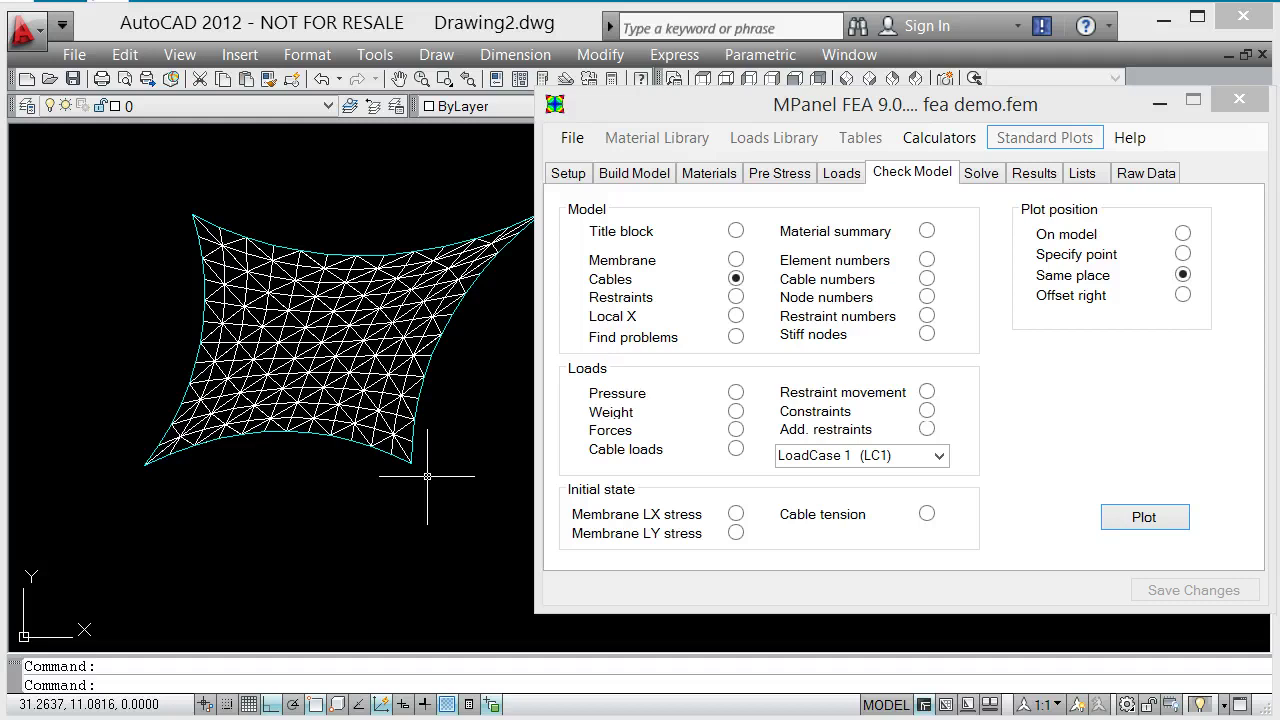
click(736, 297)
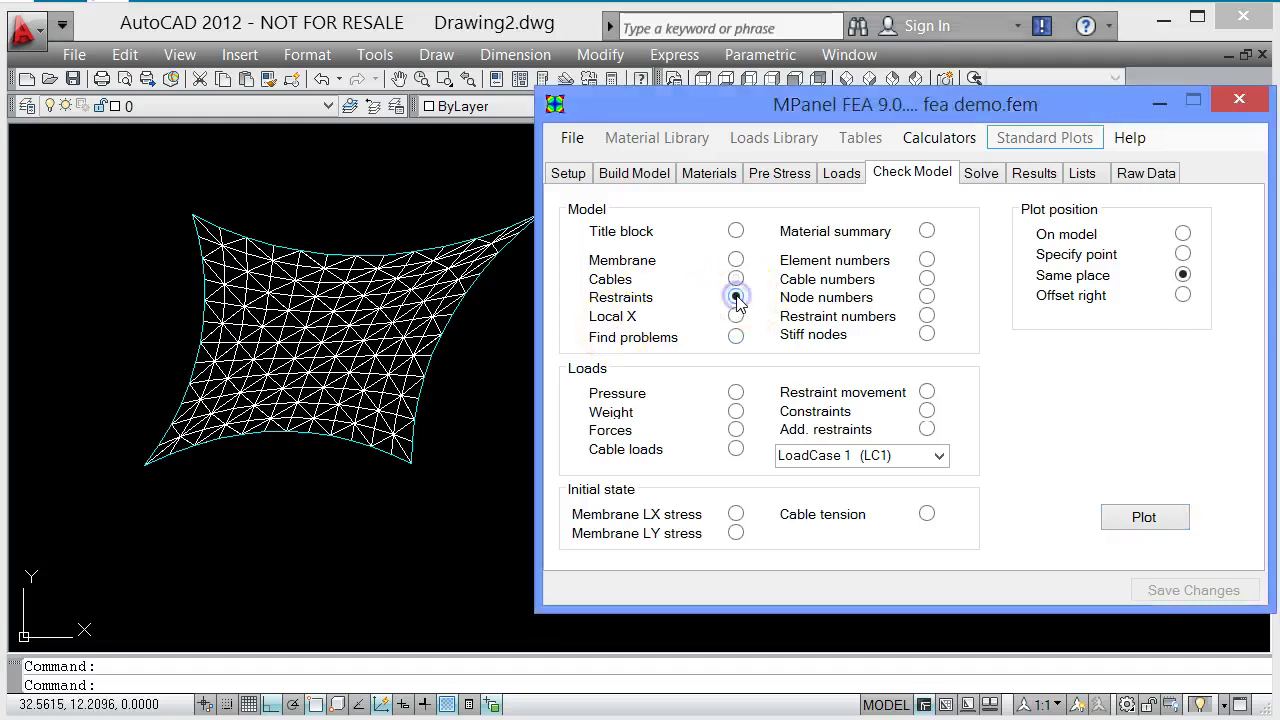
click(1147, 522)
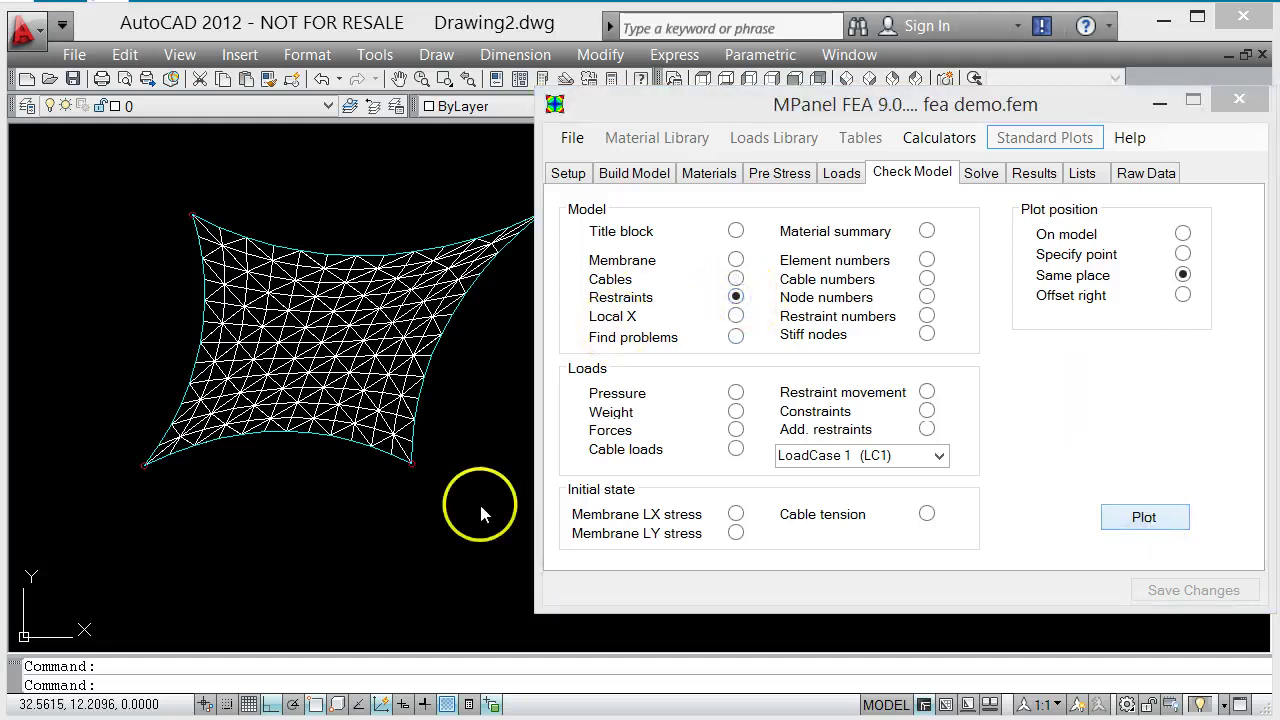
scroll(145, 465, up, 6)
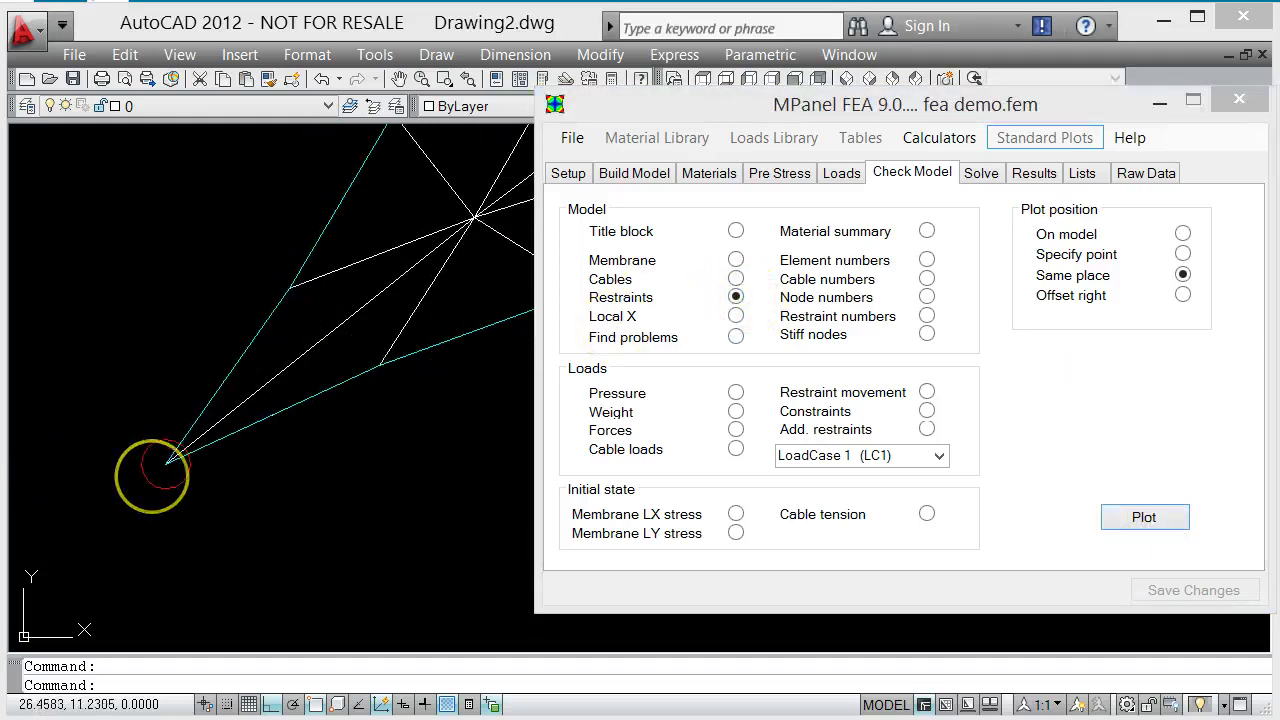
scroll(152, 476, down, 5)
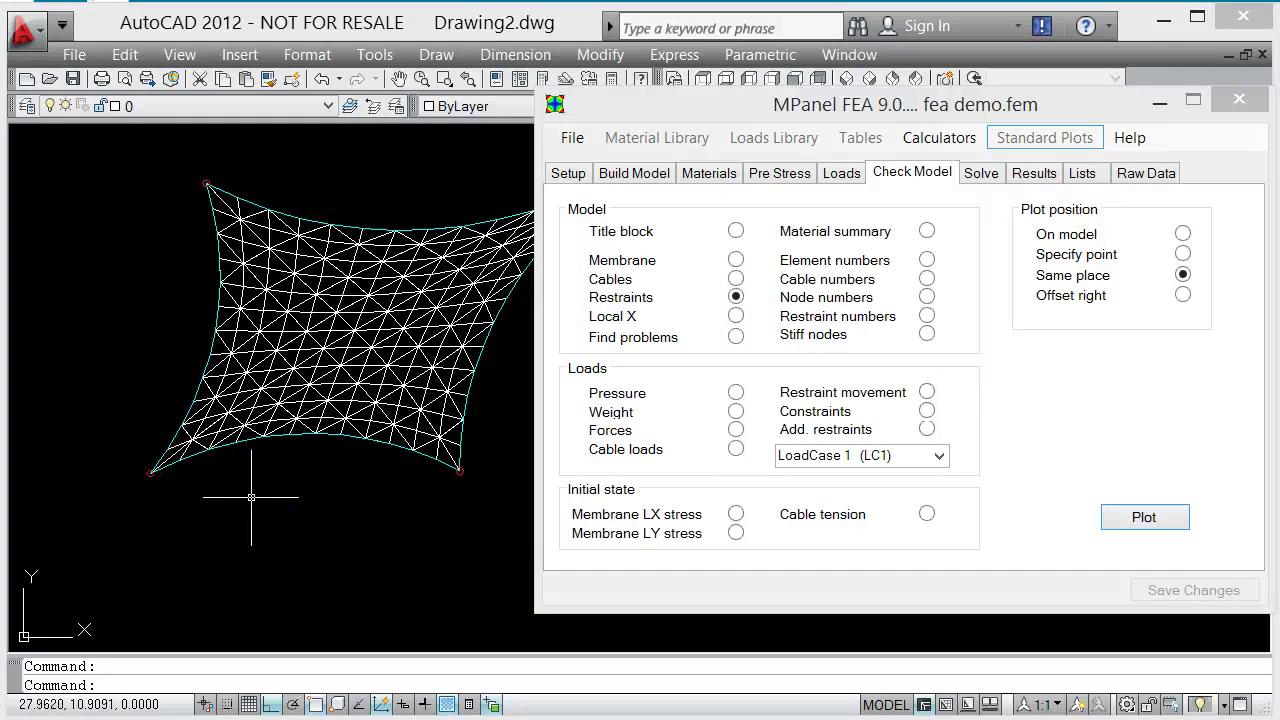
- Move the analysis window lower and browse the Materials tab's library, tables and calculator options
click(736, 116)
drag(736, 116, 744, 150)
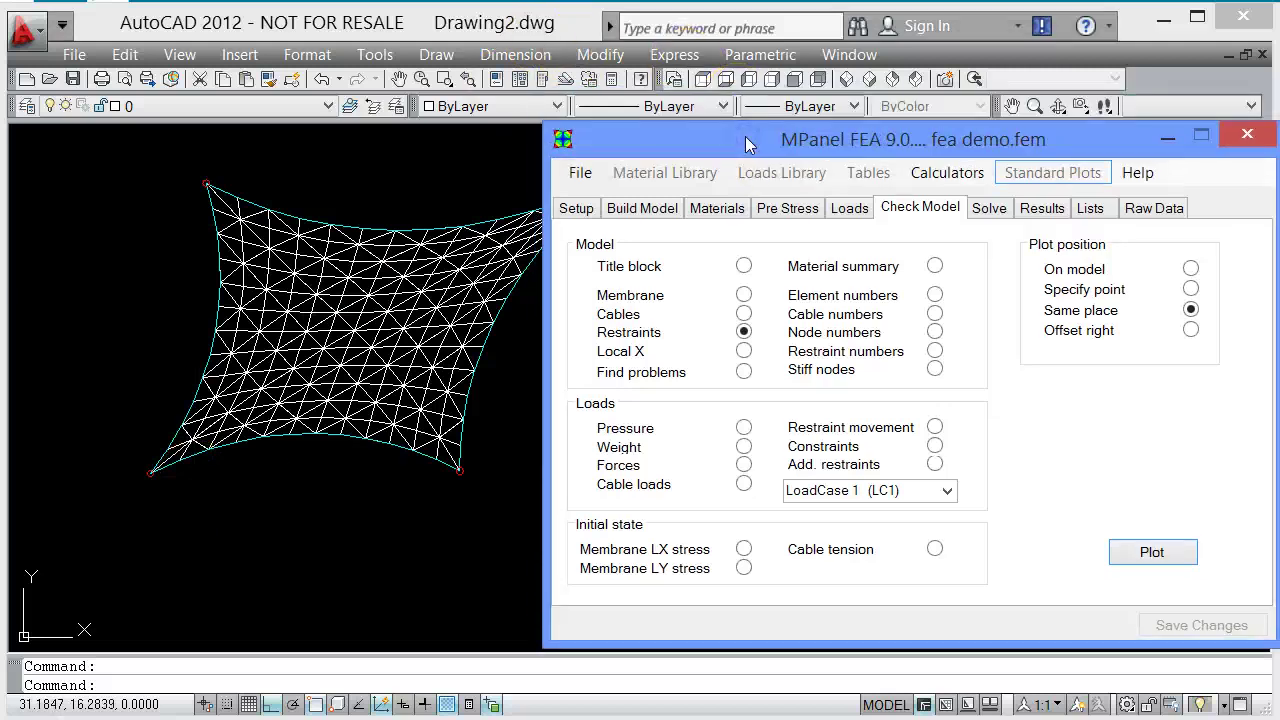
click(733, 215)
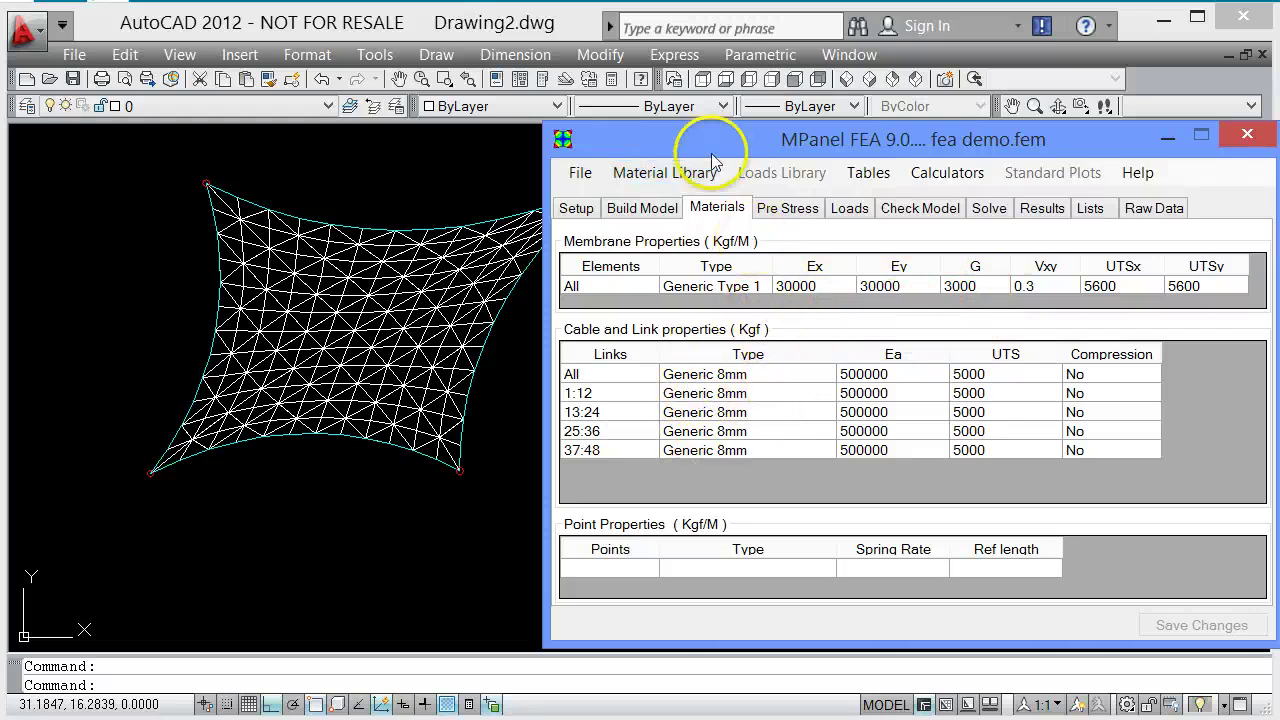
click(670, 175)
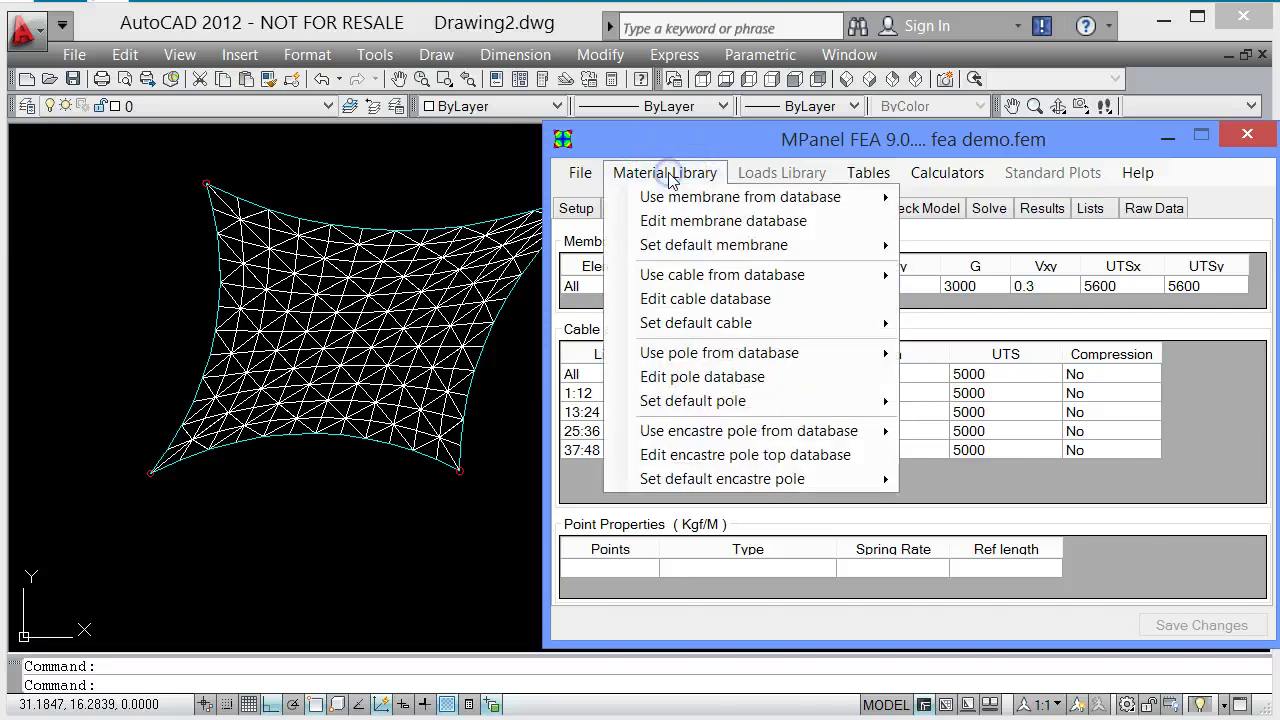
mouse_move(683, 193)
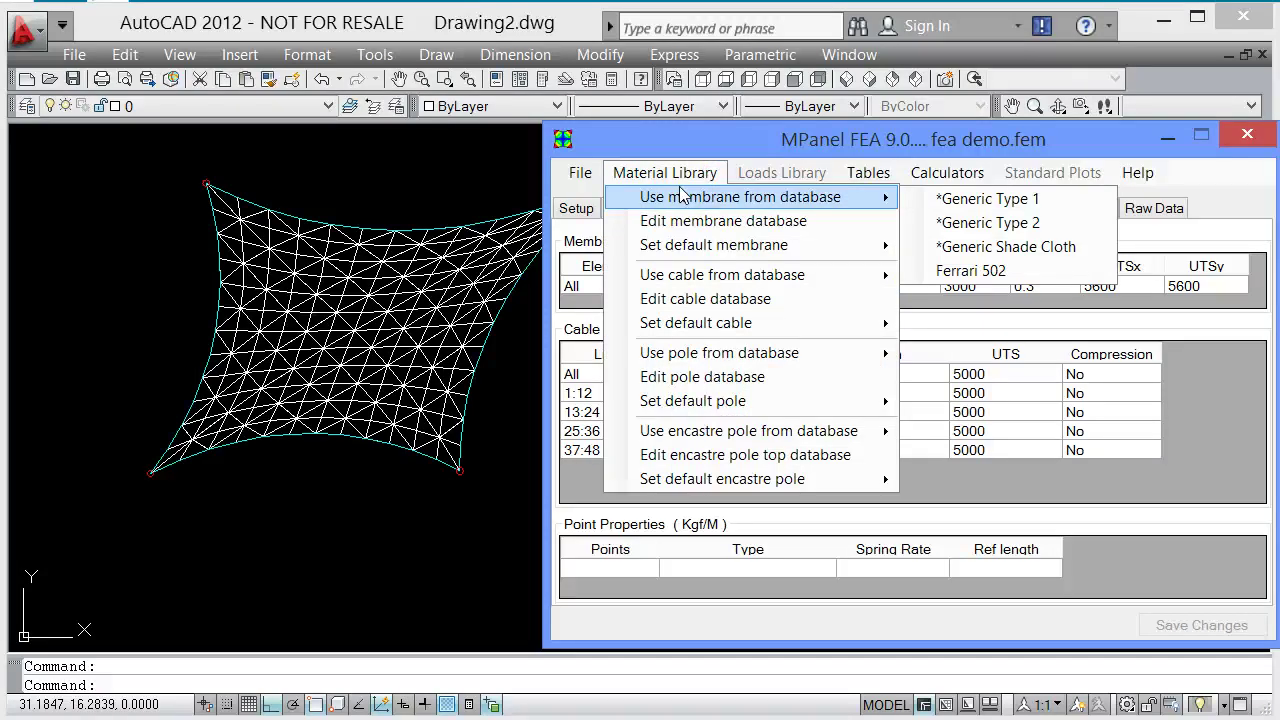
click(857, 177)
click(951, 177)
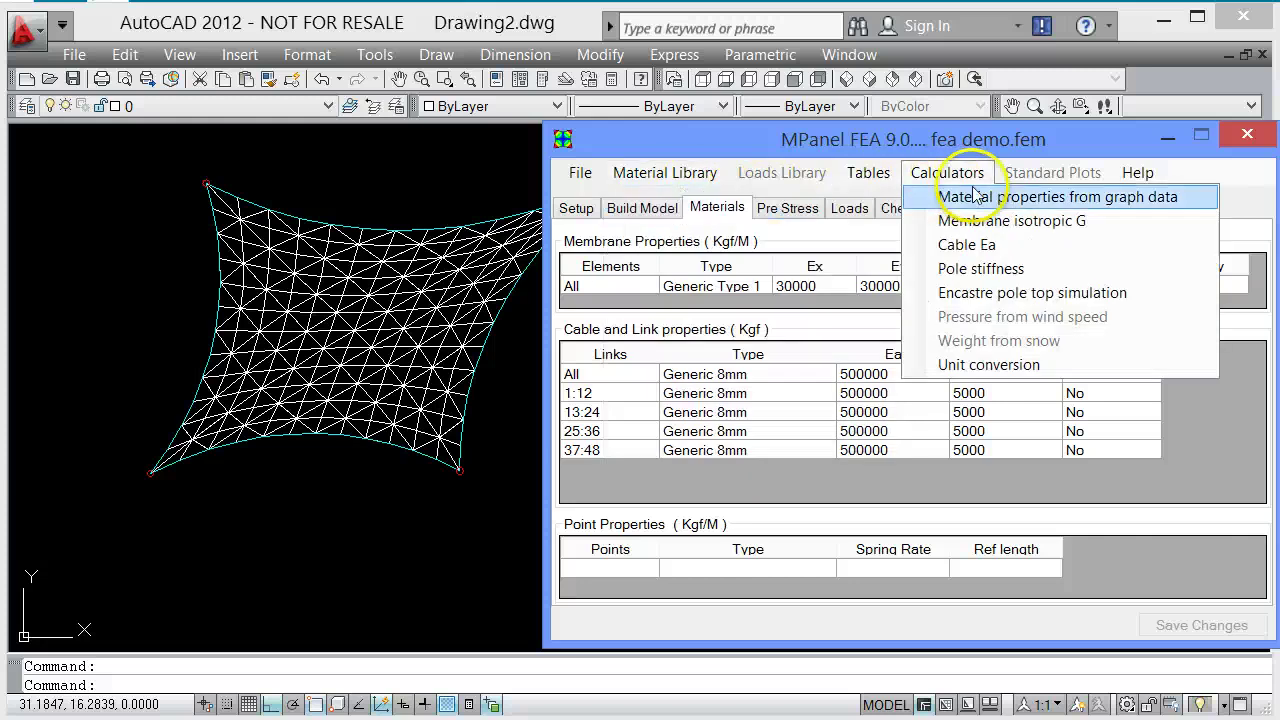
click(672, 174)
mouse_move(860, 198)
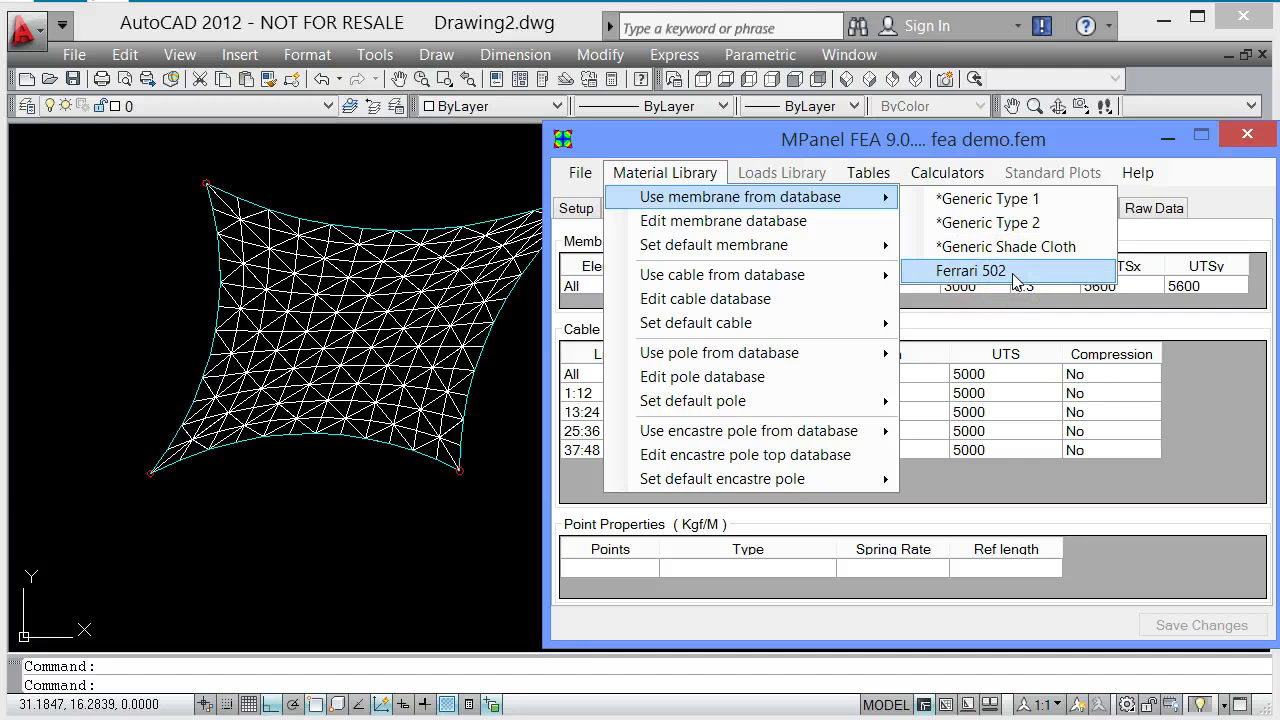
mouse_move(765, 250)
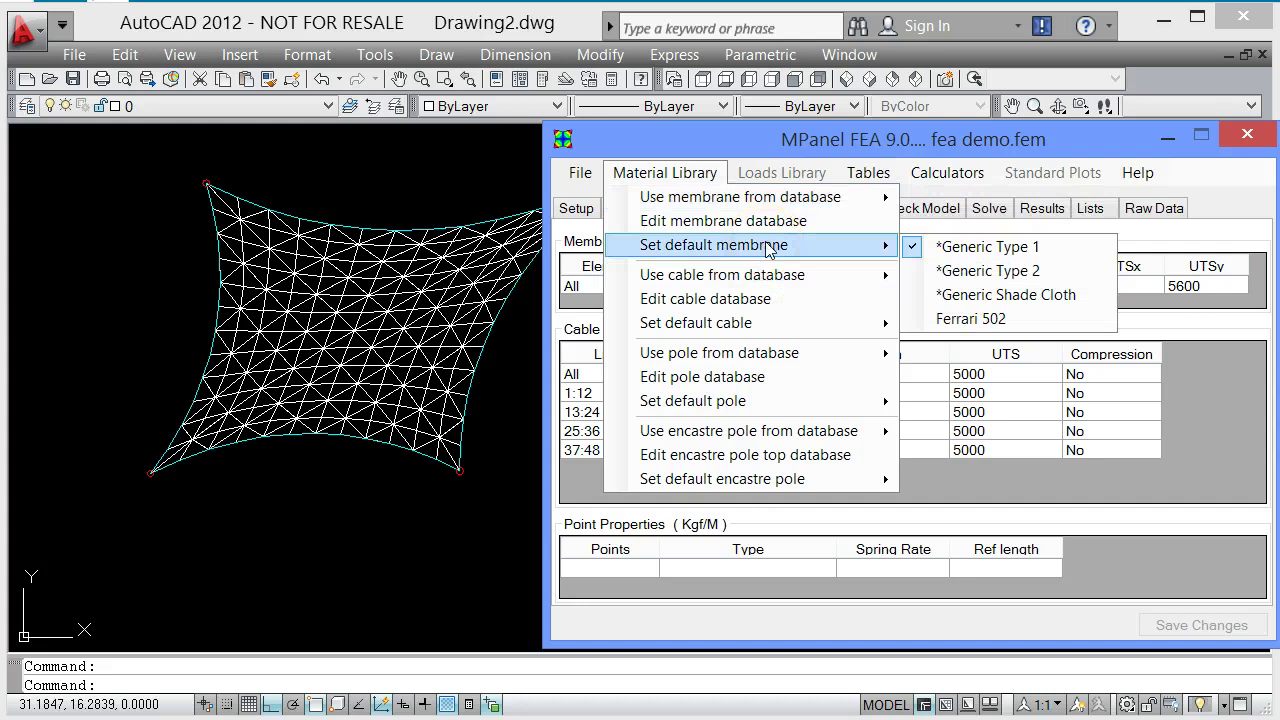
click(803, 138)
- Assign Generic Type 1 from the membrane database to All elements
click(705, 287)
click(707, 288)
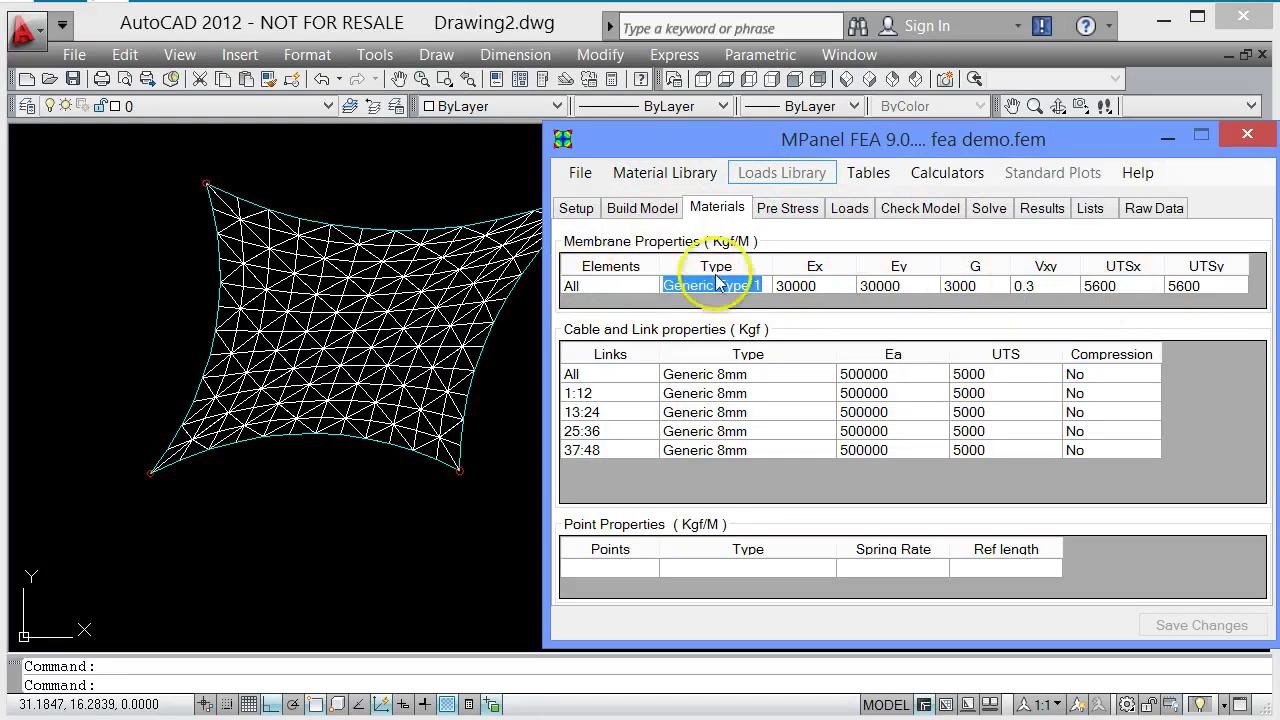
click(668, 173)
mouse_move(683, 200)
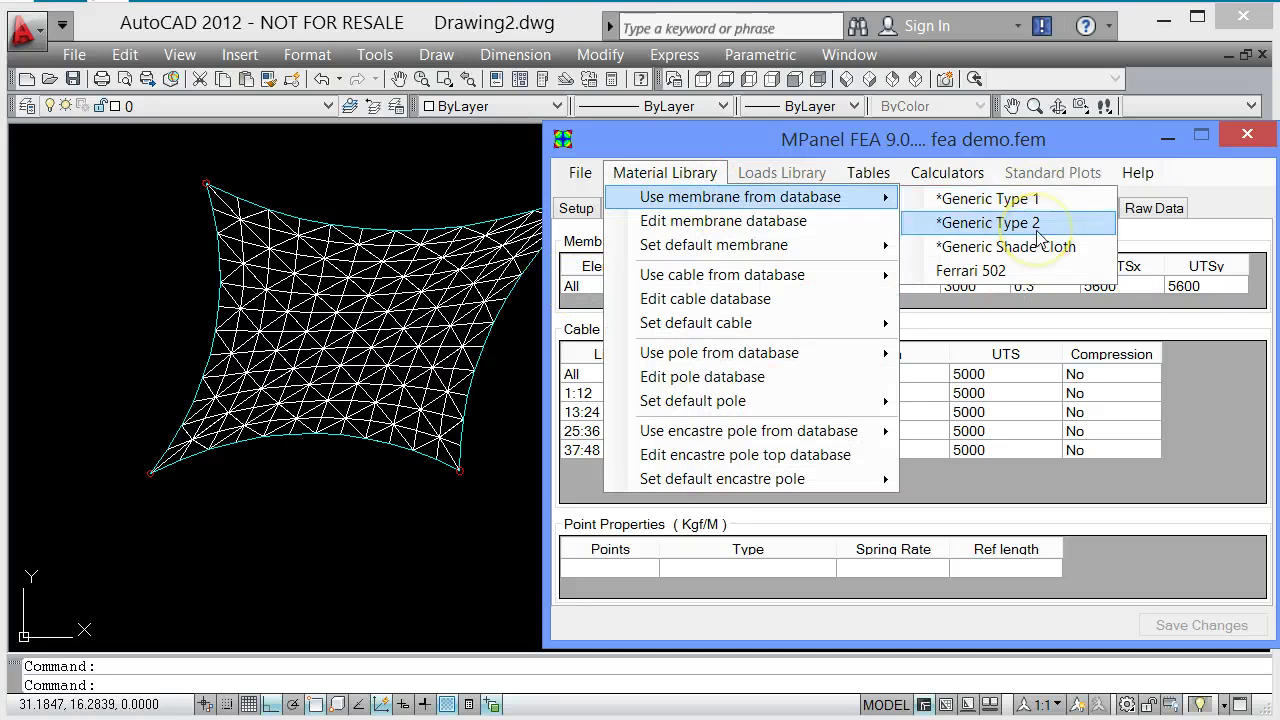
click(985, 222)
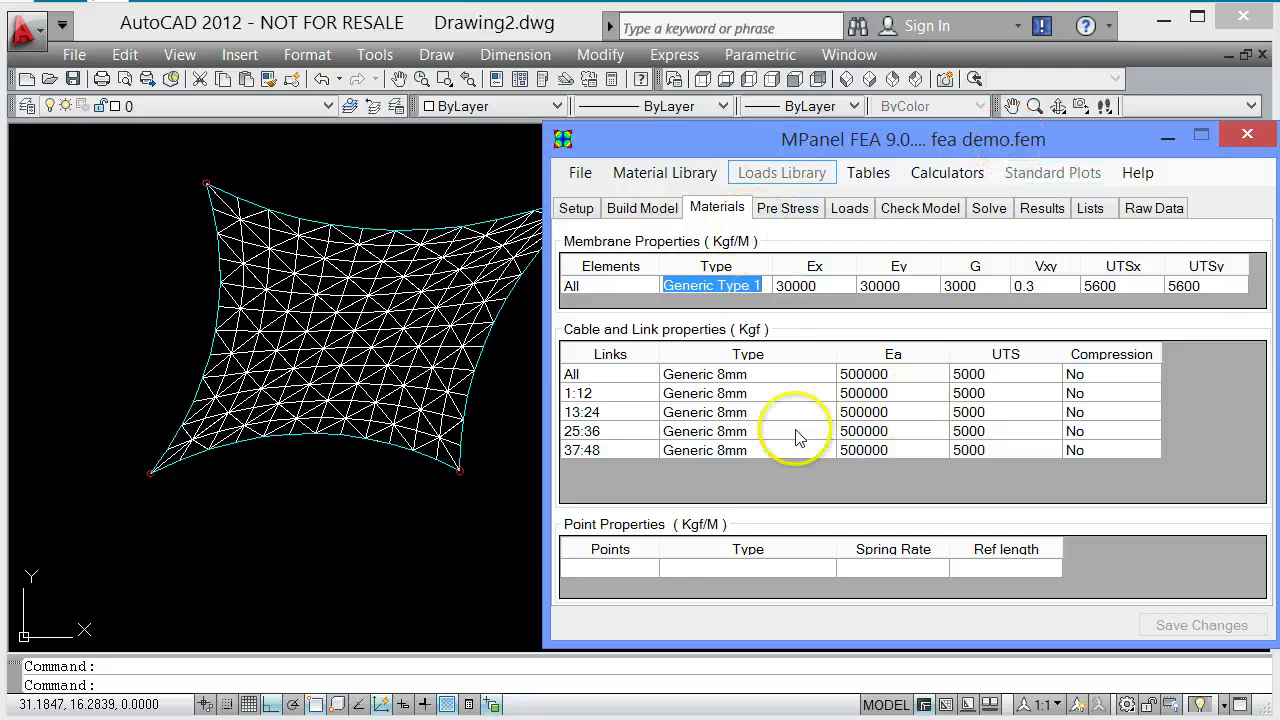
click(716, 165)
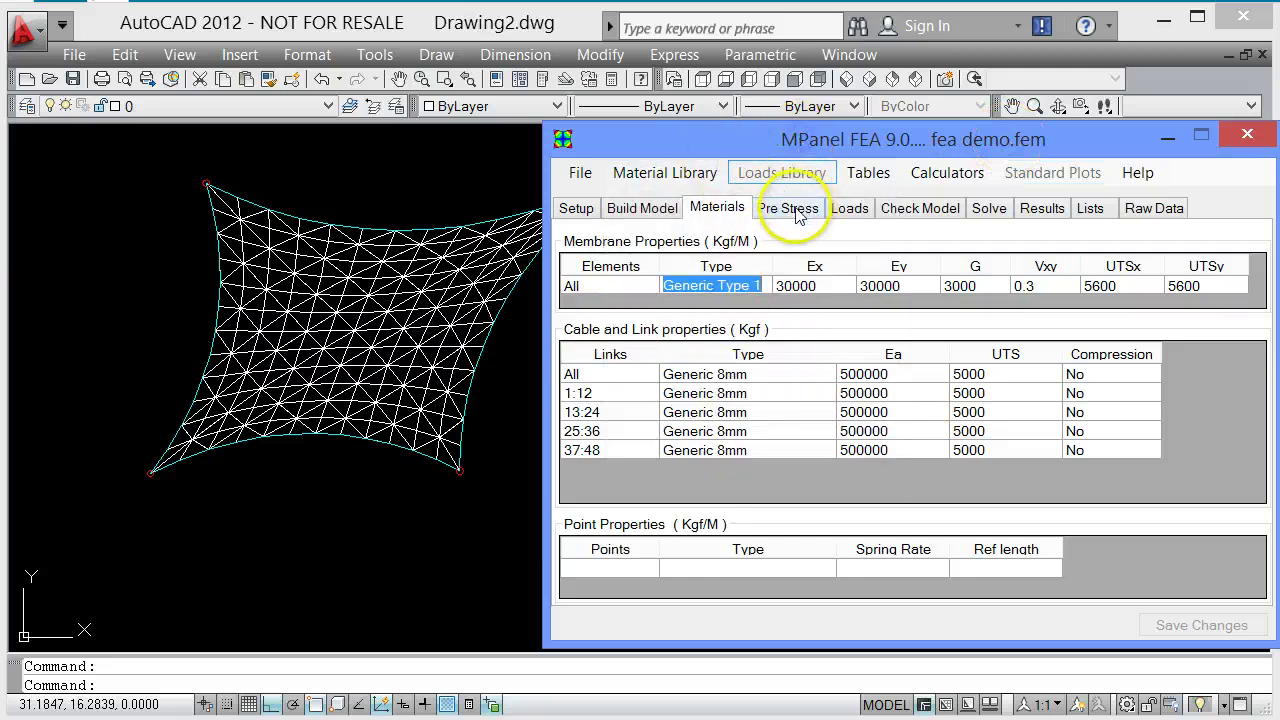
- Review the Pre Stress tab's Pre-stress X and Y values of 400 Kgf/M
click(790, 209)
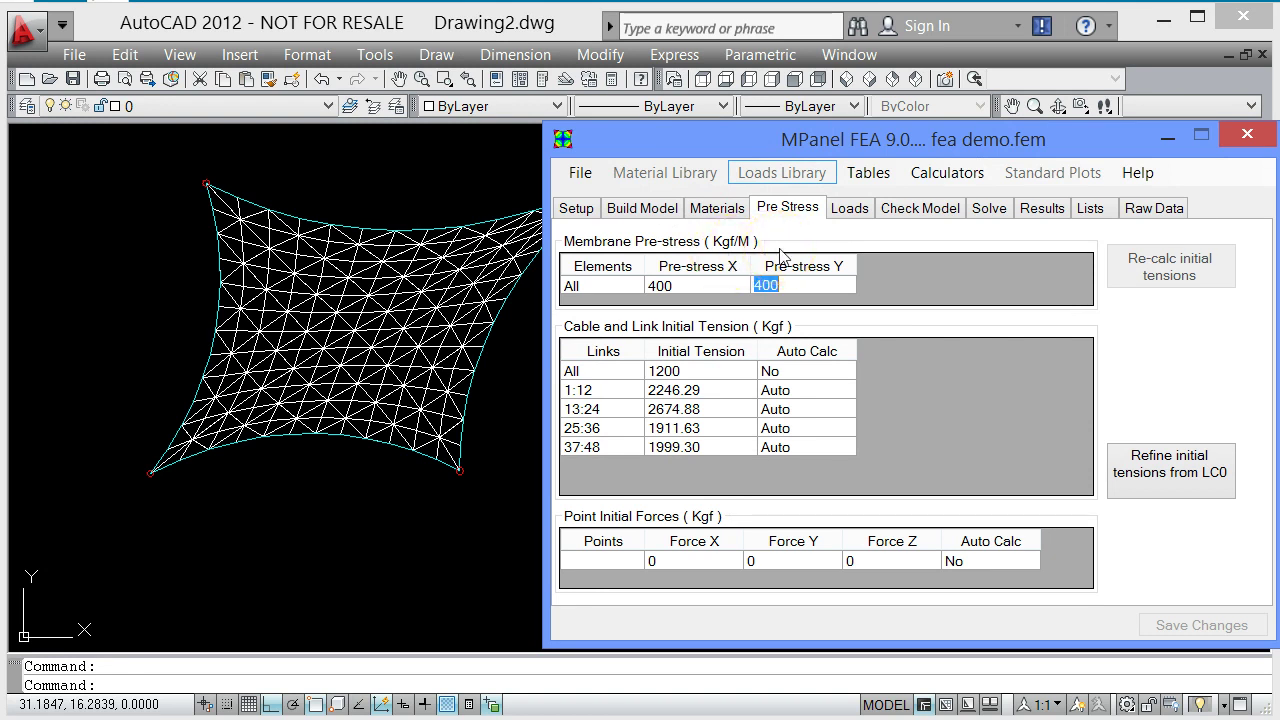
click(698, 285)
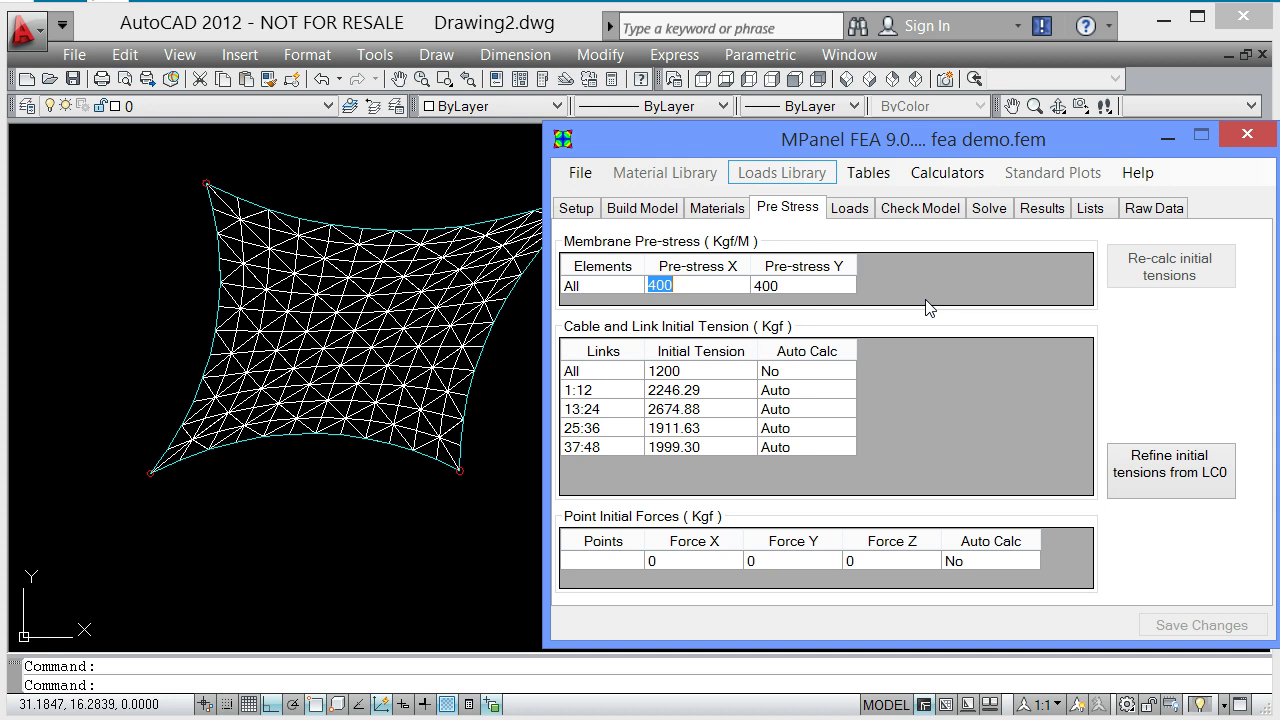
click(793, 285)
- Set Pre-stress X and Y to 100 and recalculate the cable initial tensions
click(658, 286)
text(100)
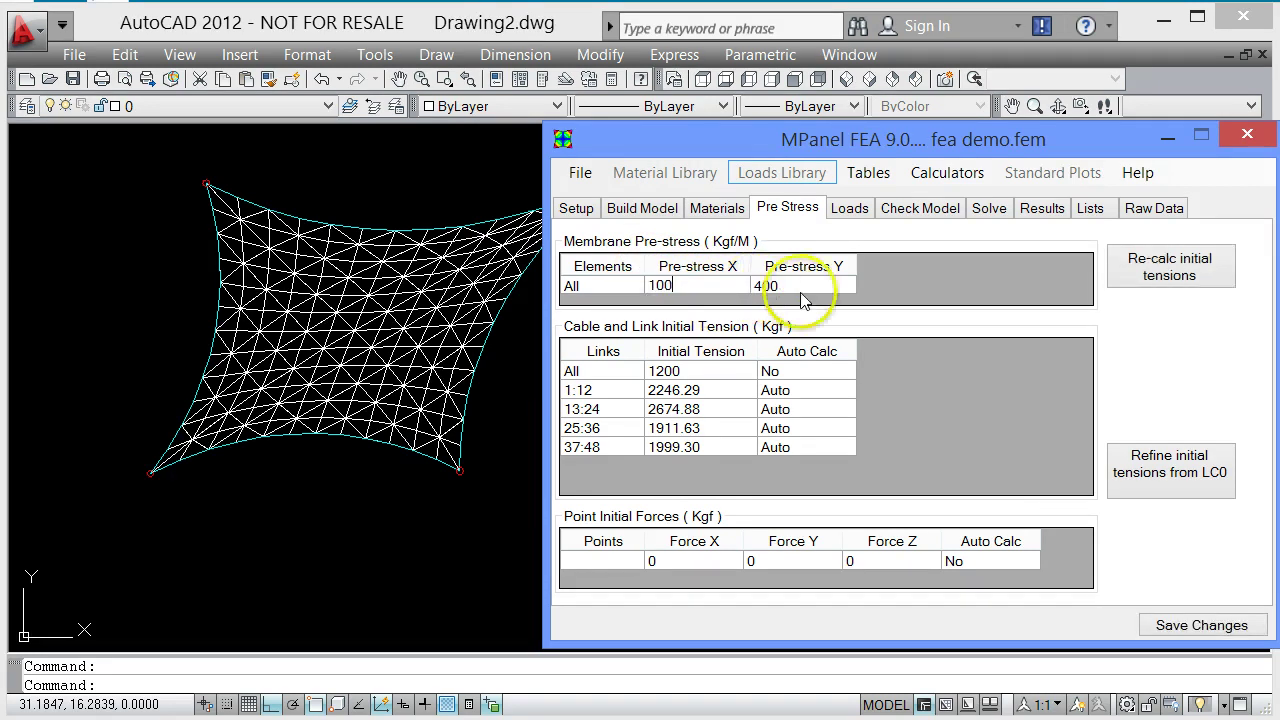
click(804, 286)
text(1)
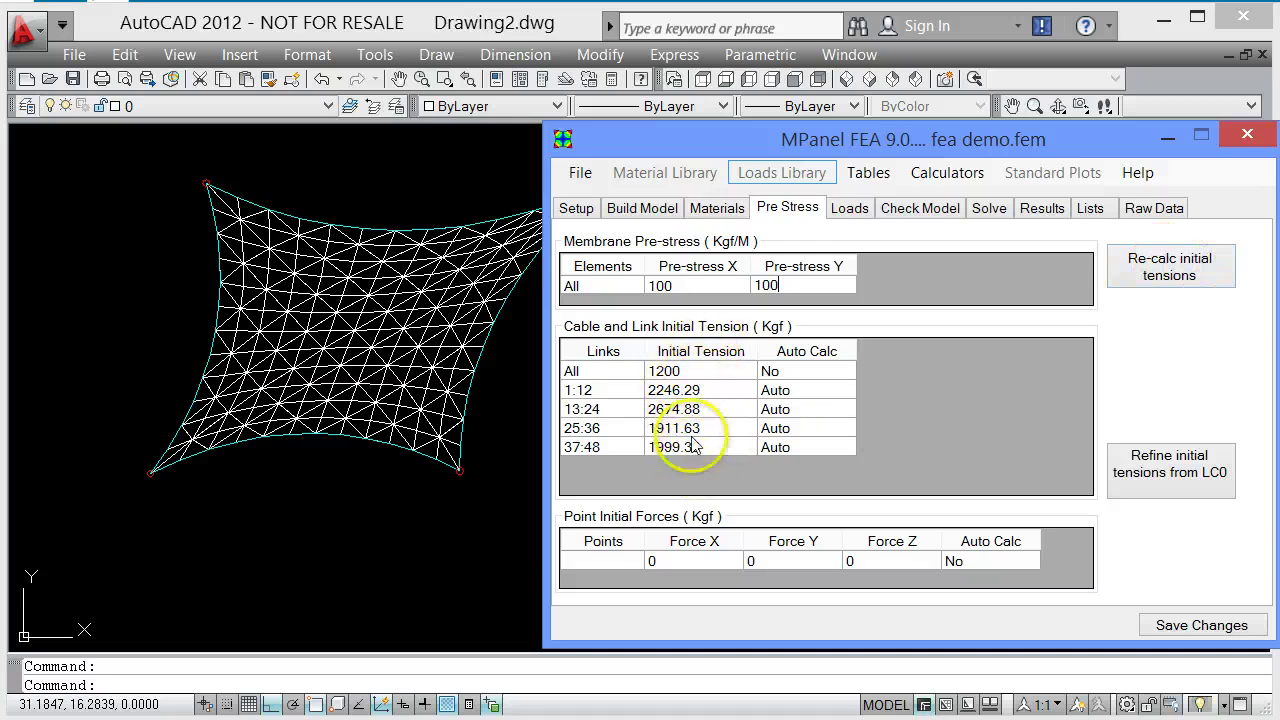
click(1192, 277)
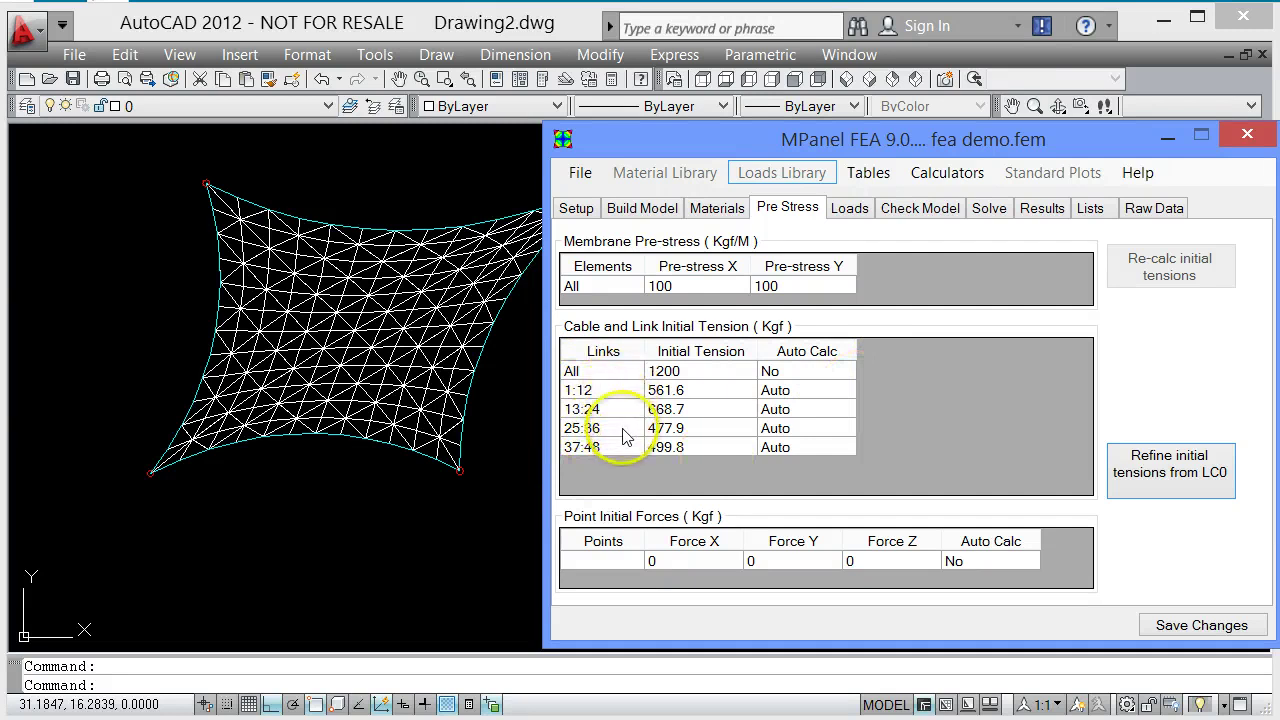
drag(787, 137, 1118, 158)
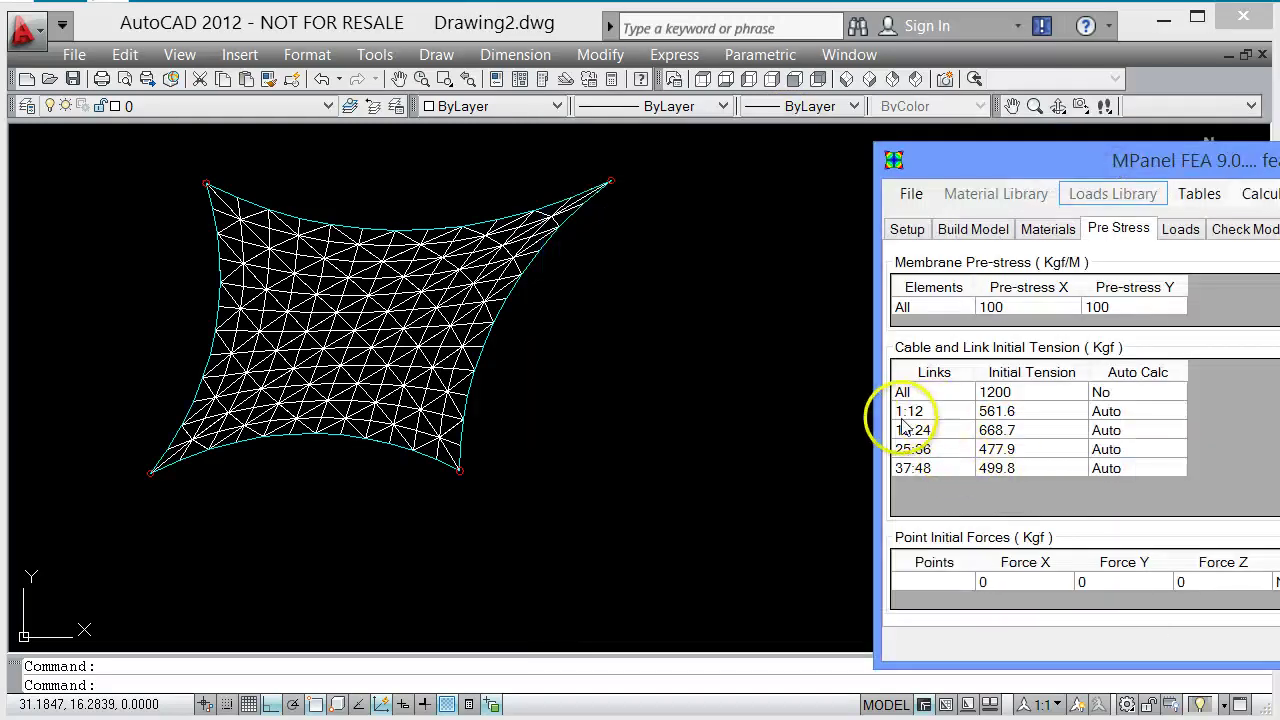
- Plot cable numbers 1–48 on the membrane and zoom around them in top view
click(1254, 229)
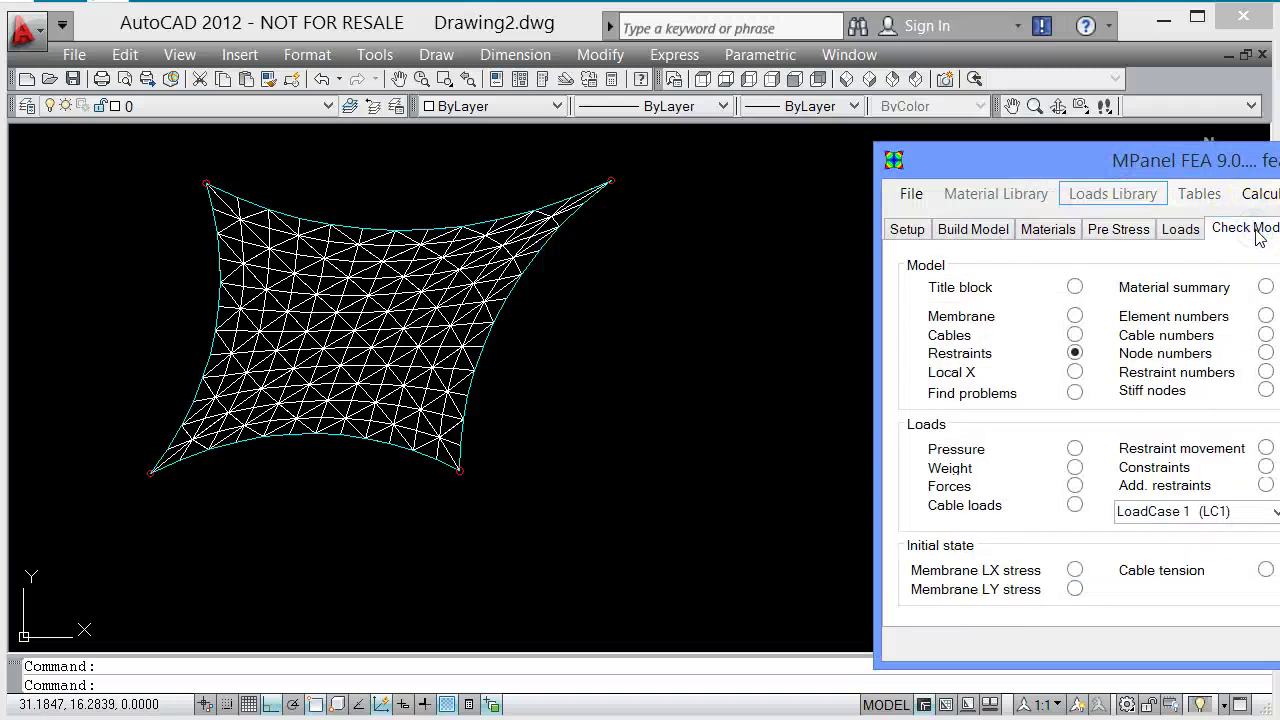
click(1266, 336)
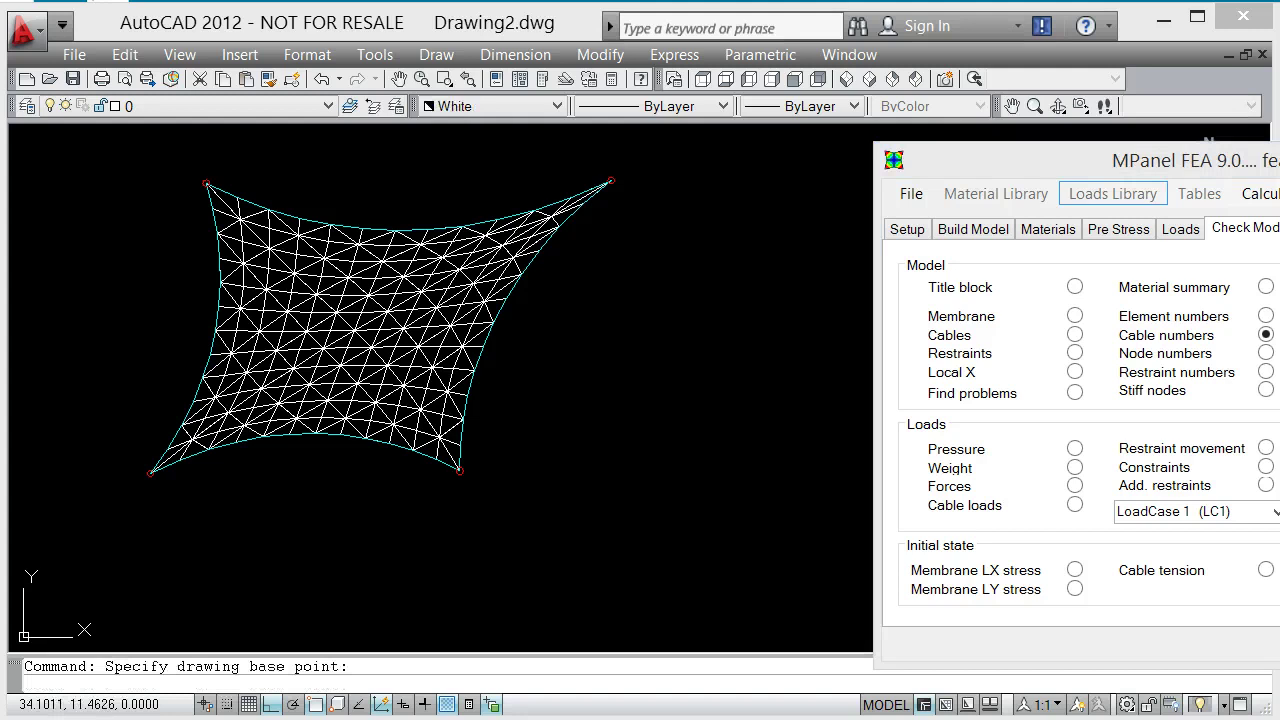
click(704, 79)
scroll(471, 243, up, 6)
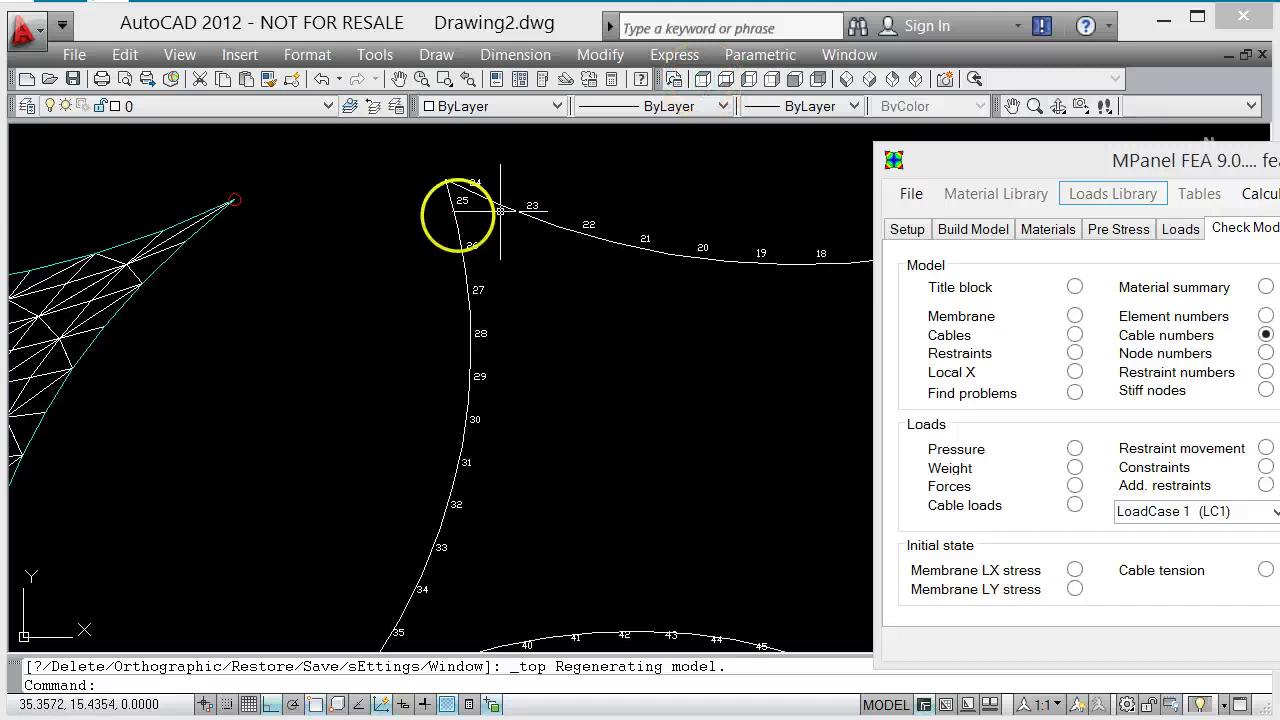
scroll(434, 194, down, 1)
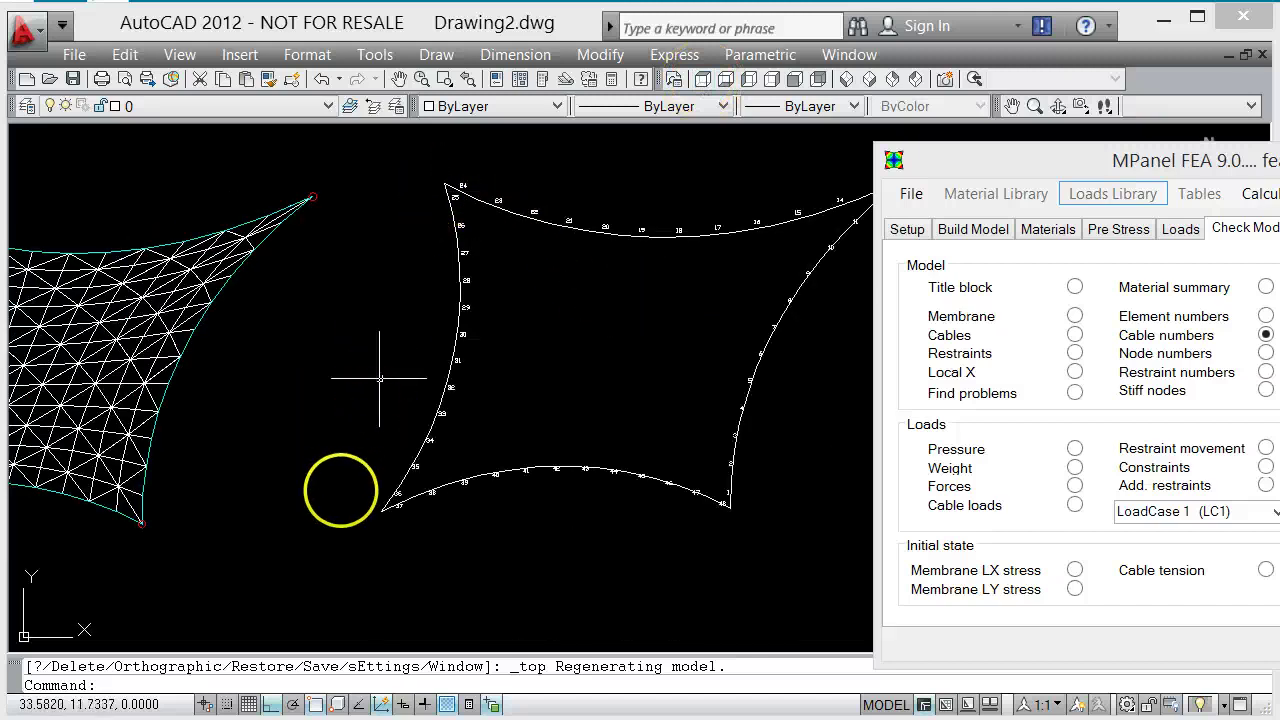
scroll(371, 493, up, 5)
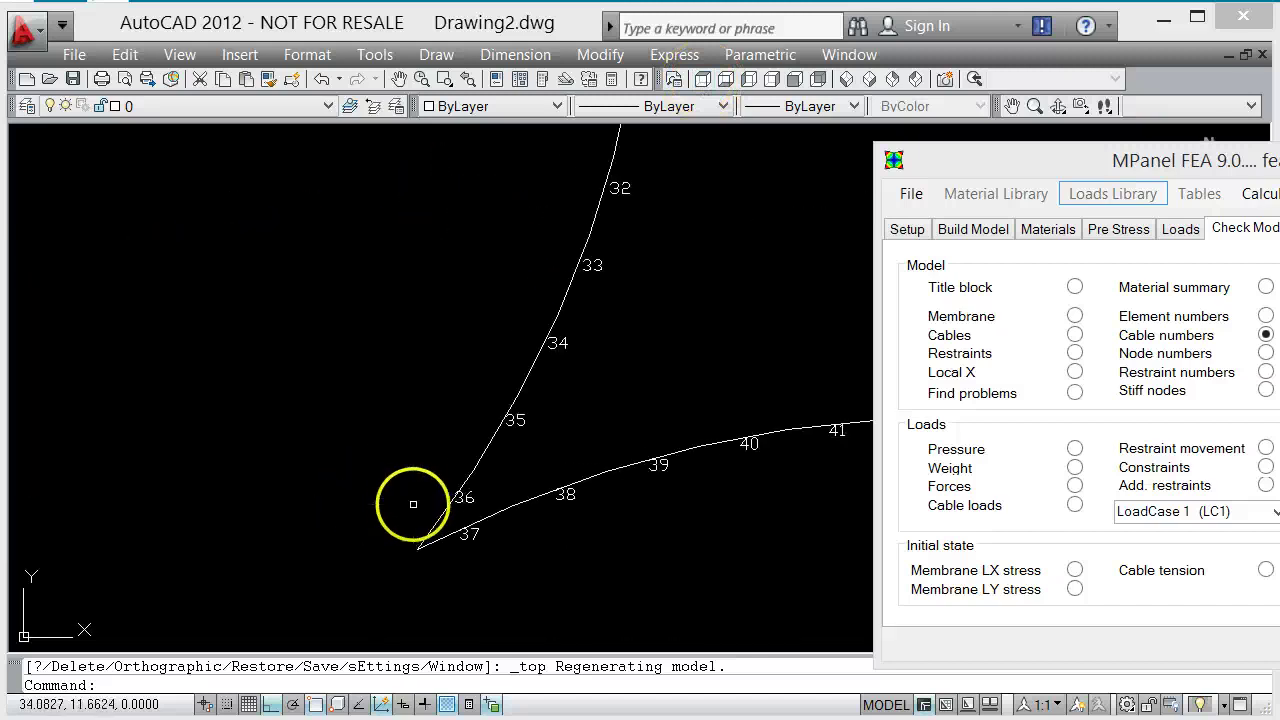
scroll(397, 515, down, 4)
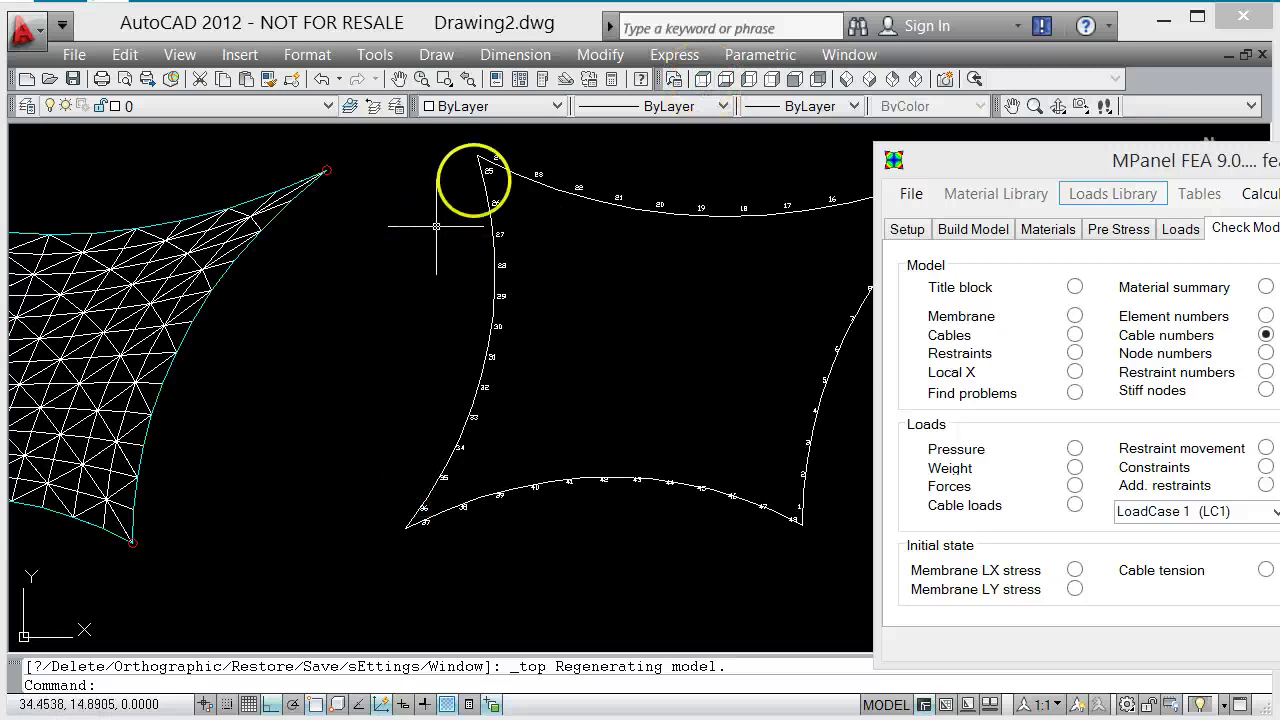
scroll(500, 140, up, 5)
scroll(466, 247, down, 5)
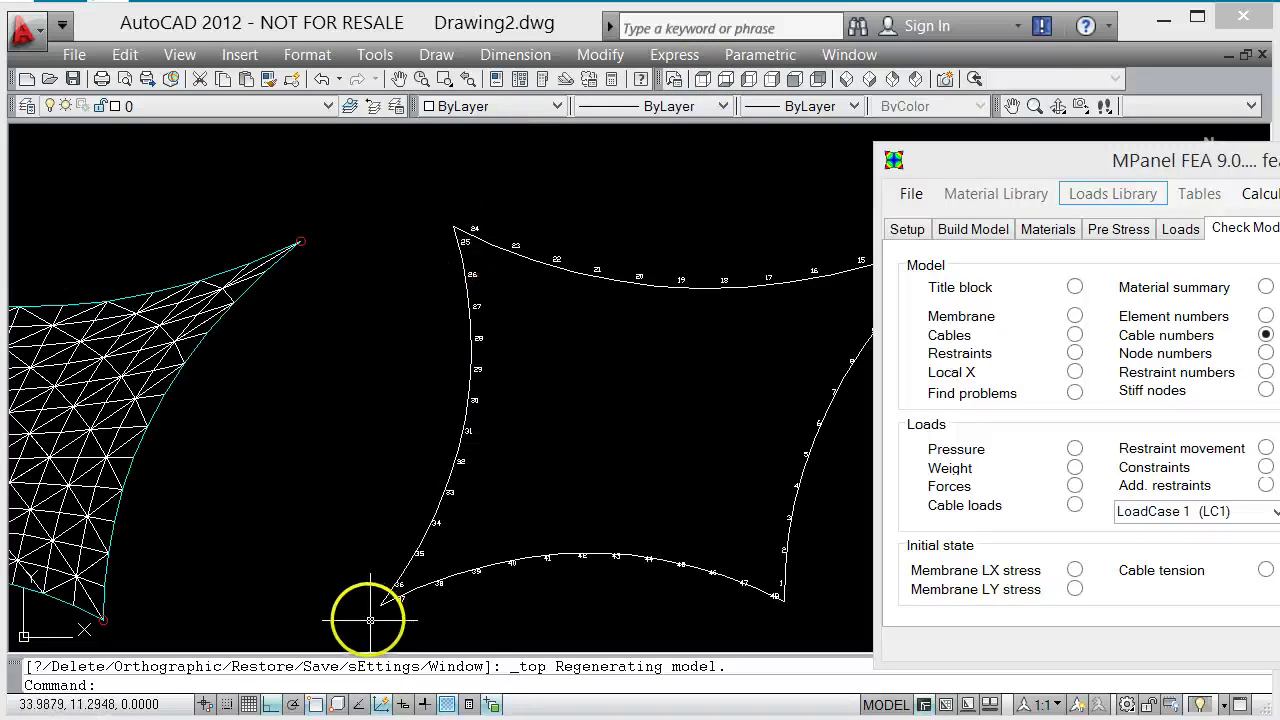
scroll(380, 598, up, 5)
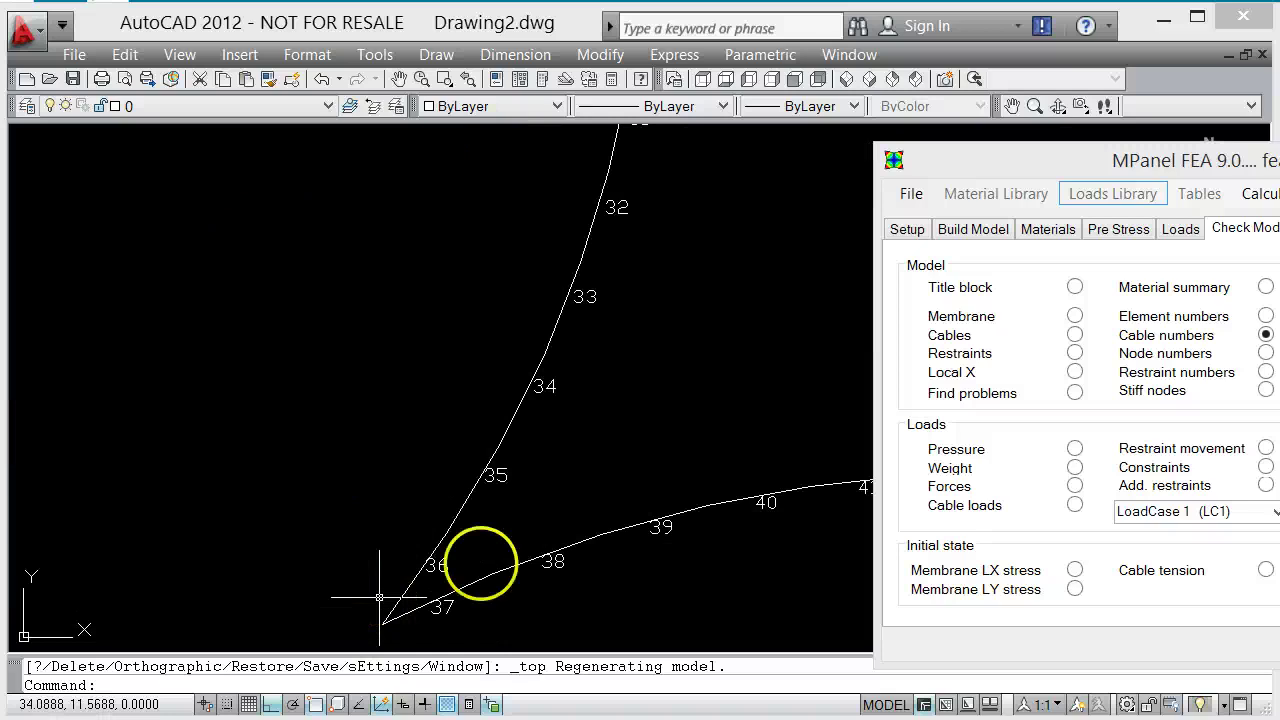
drag(1049, 161, 636, 139)
click(631, 200)
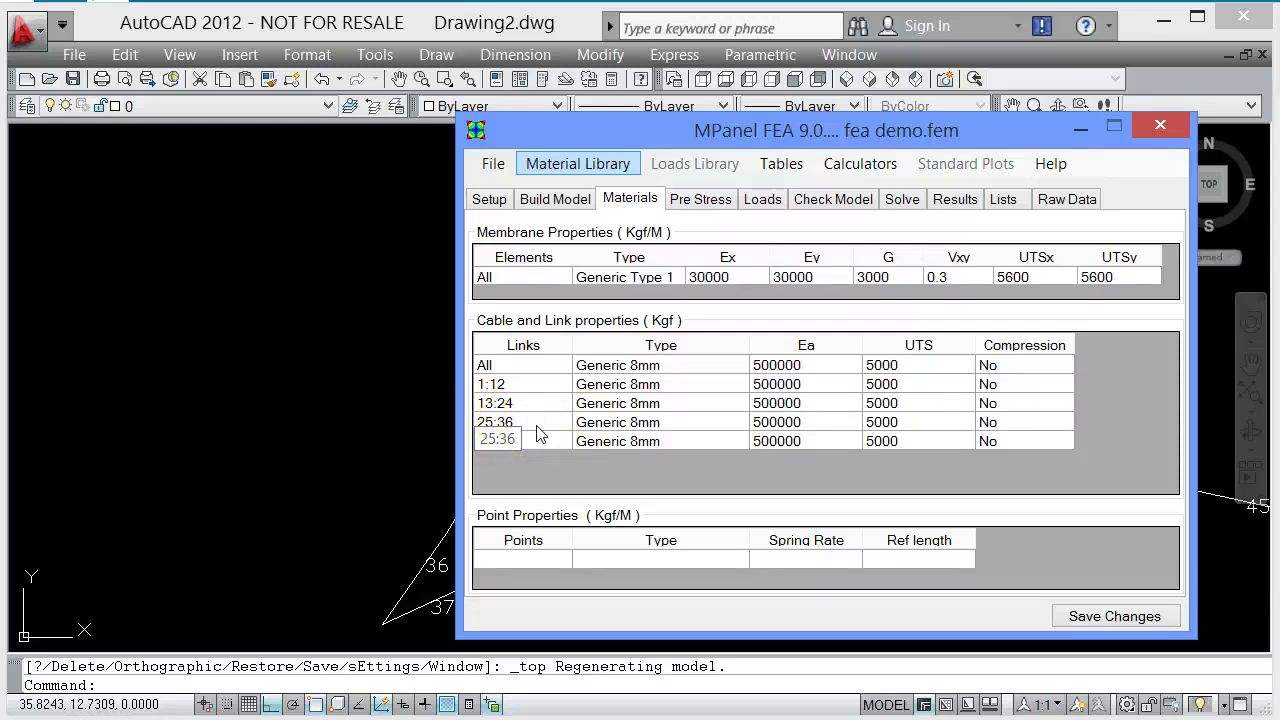
- Show the Pre Stress tables again, with auto cable tensions 561.6, 668.7, 477.9 and 499.8 Kgf
click(700, 199)
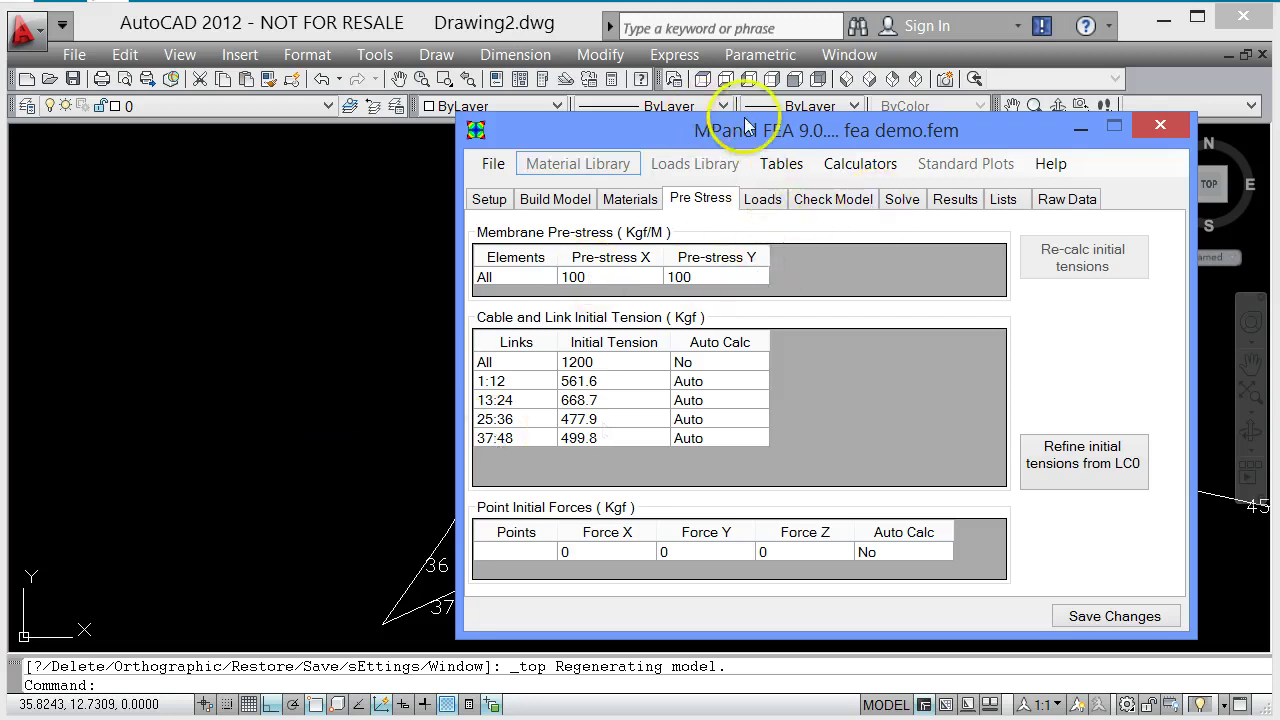
drag(829, 130, 801, 128)
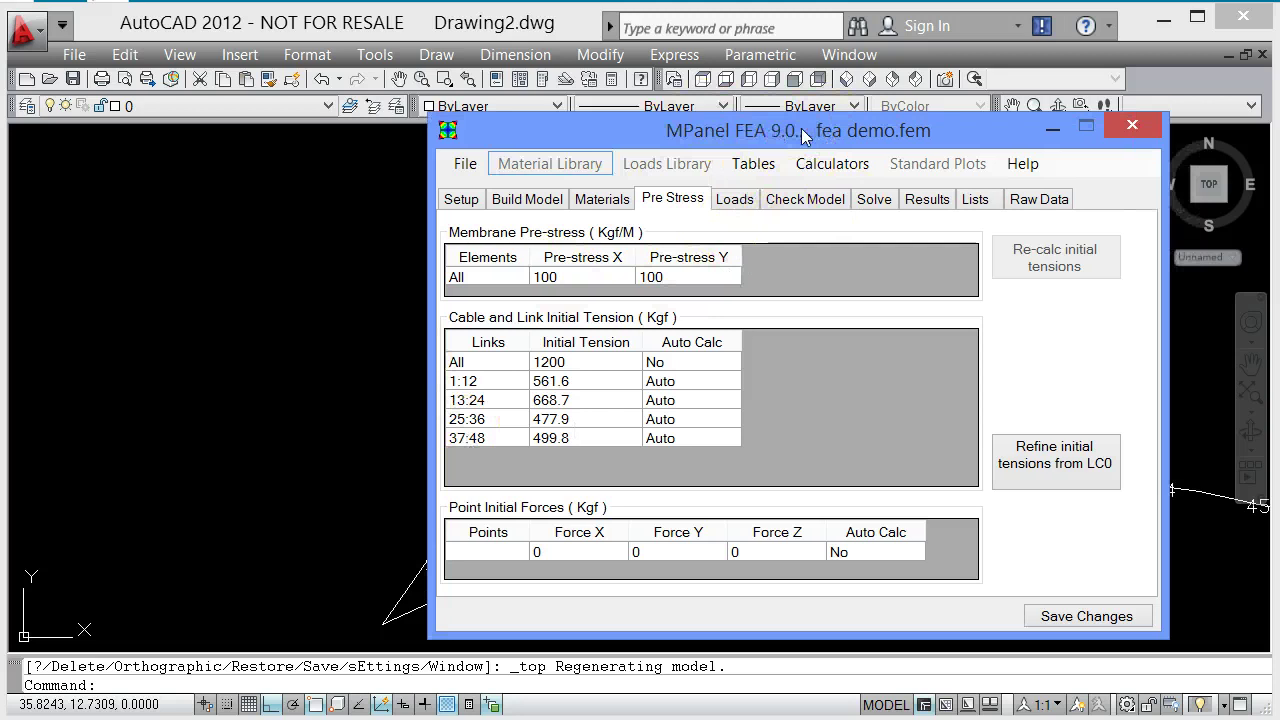
- Set the solver to solve for Pre-Stress Only (LC0)
click(838, 168)
mouse_move(752, 165)
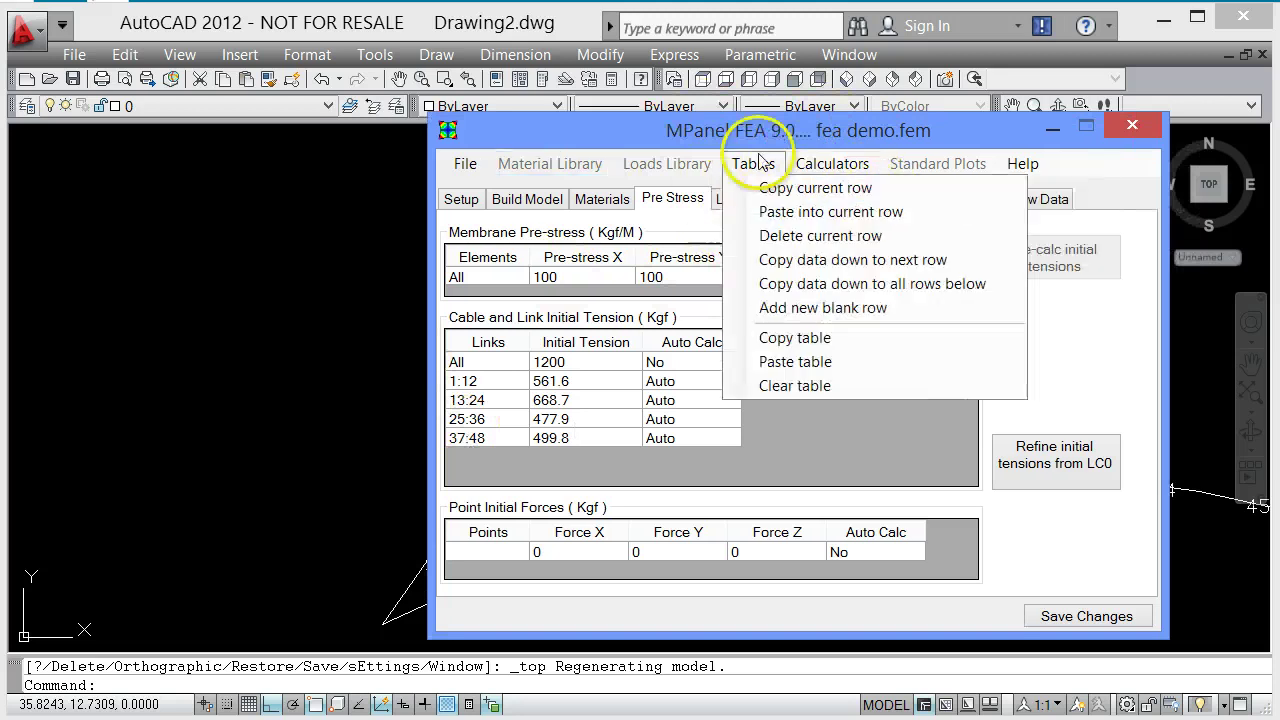
click(893, 136)
click(874, 199)
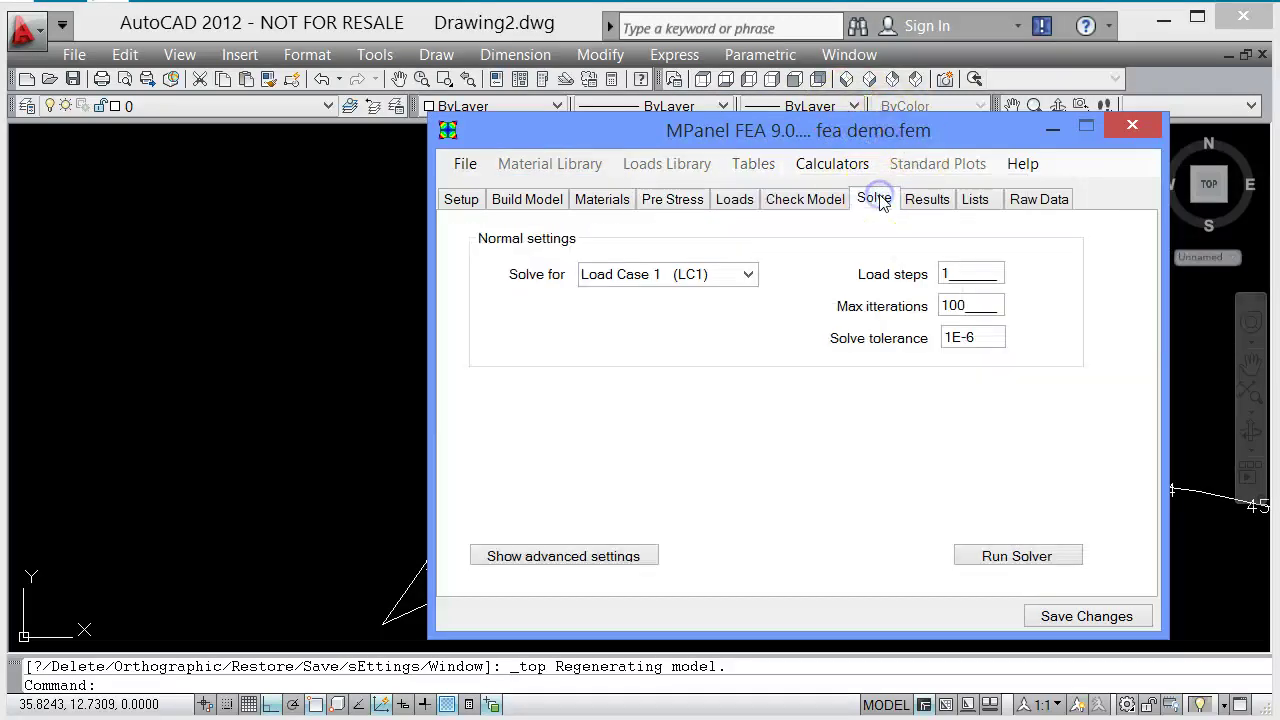
click(748, 274)
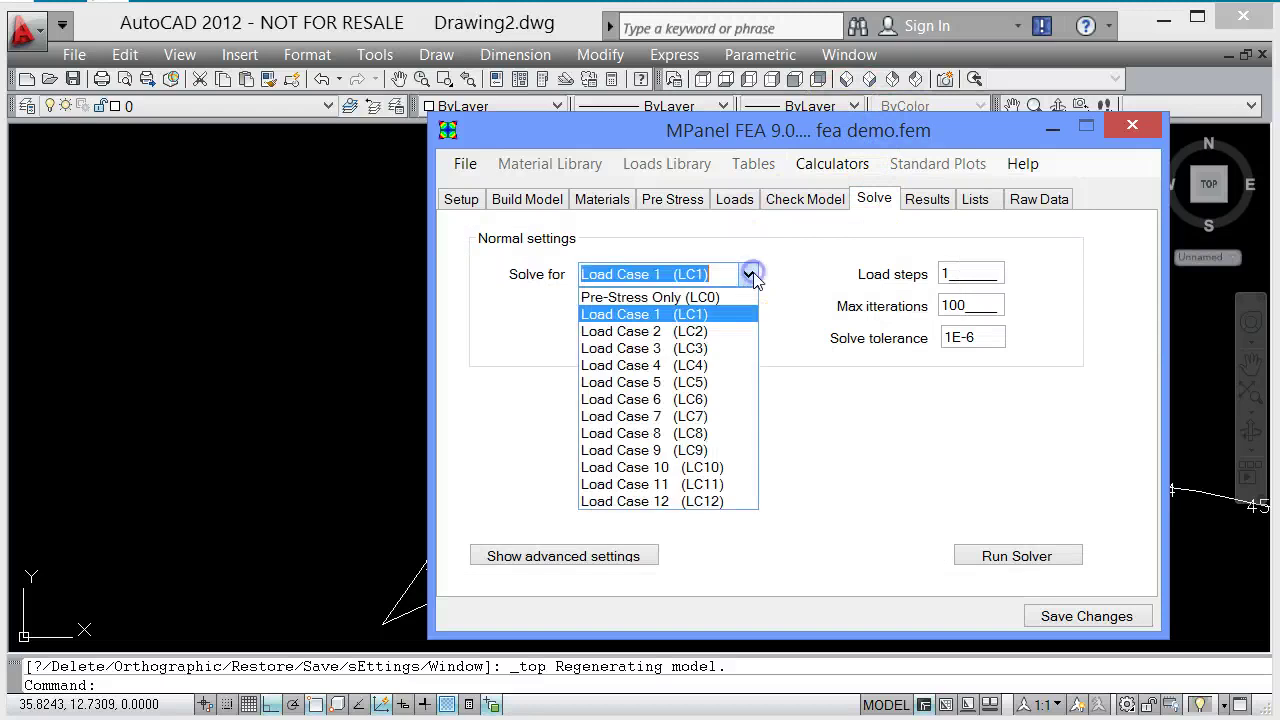
click(737, 298)
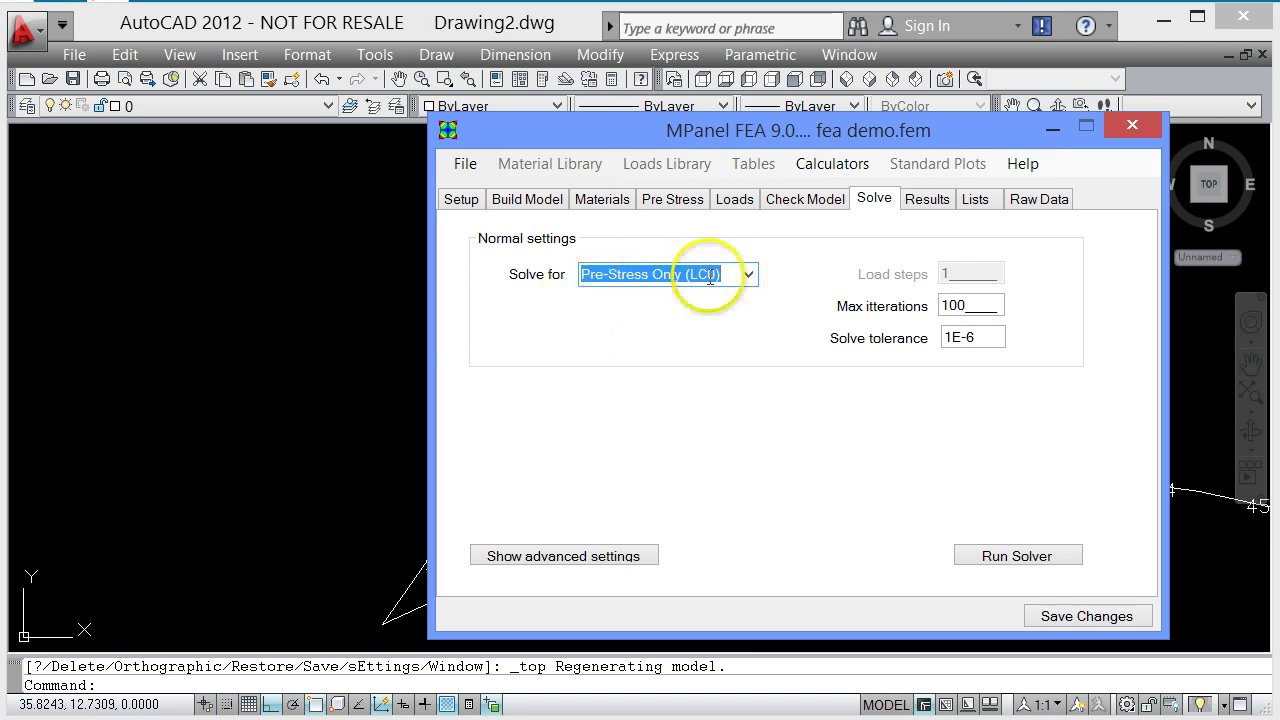
- Save the model changes when the solver asks to save before solving
click(1045, 558)
click(1003, 514)
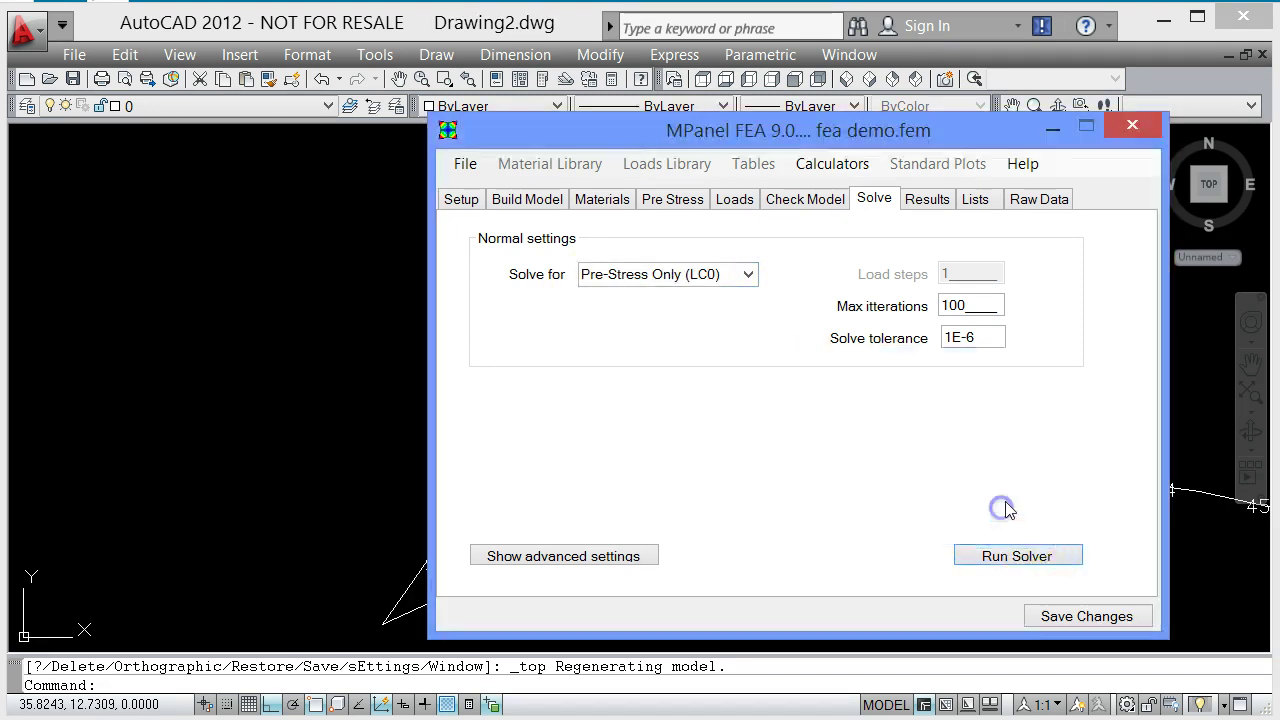
click(1108, 619)
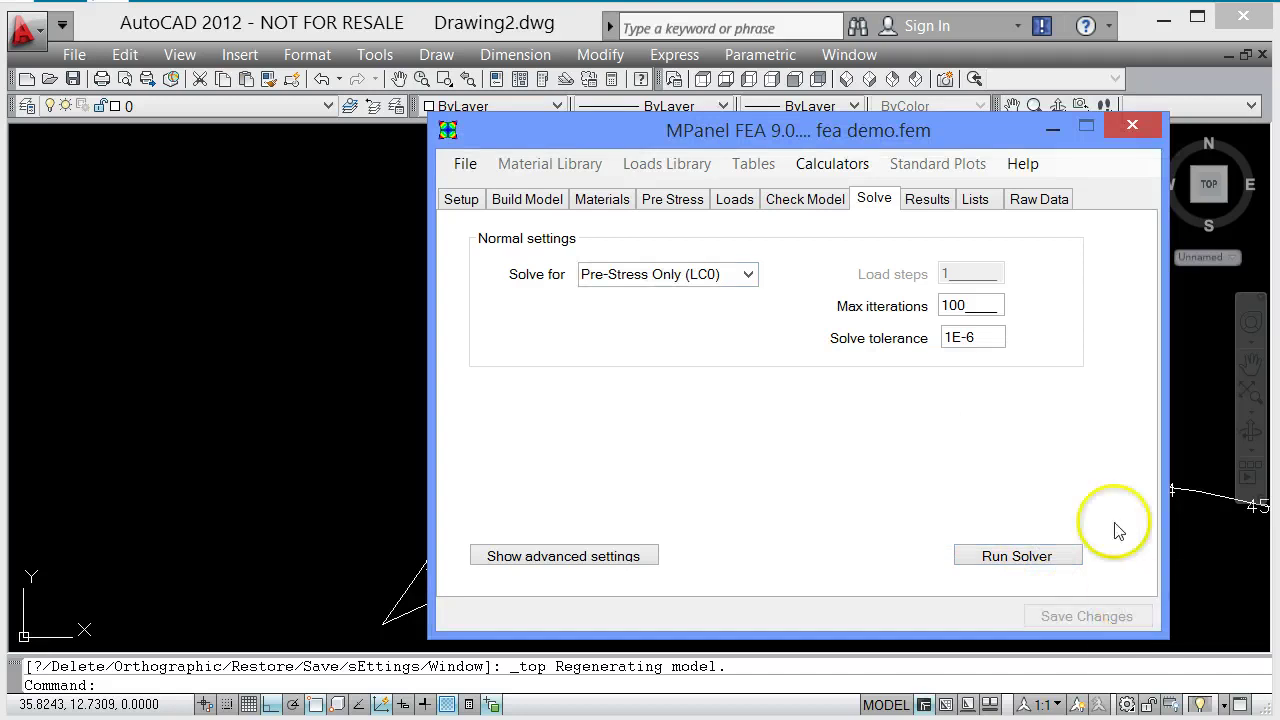
- Run the LC0 pre-stress solve, save its results after 7 iterations, and go to Results
click(1052, 558)
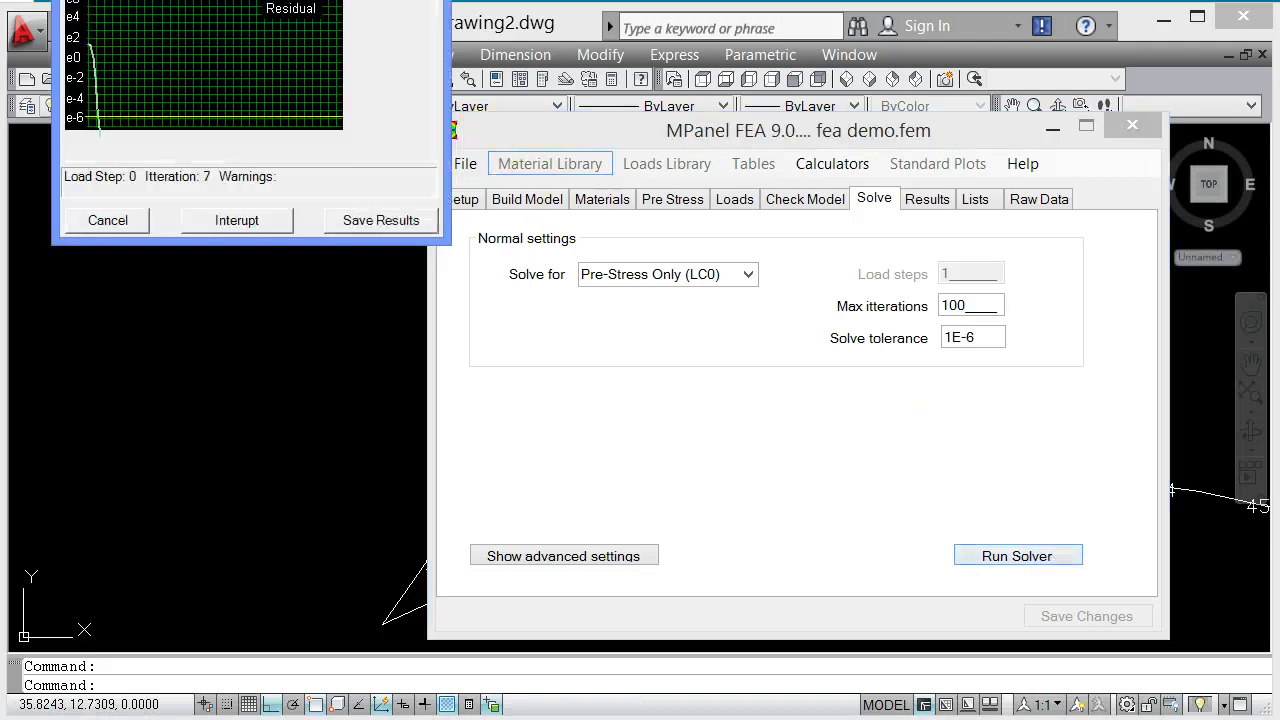
drag(308, 0, 344, 243)
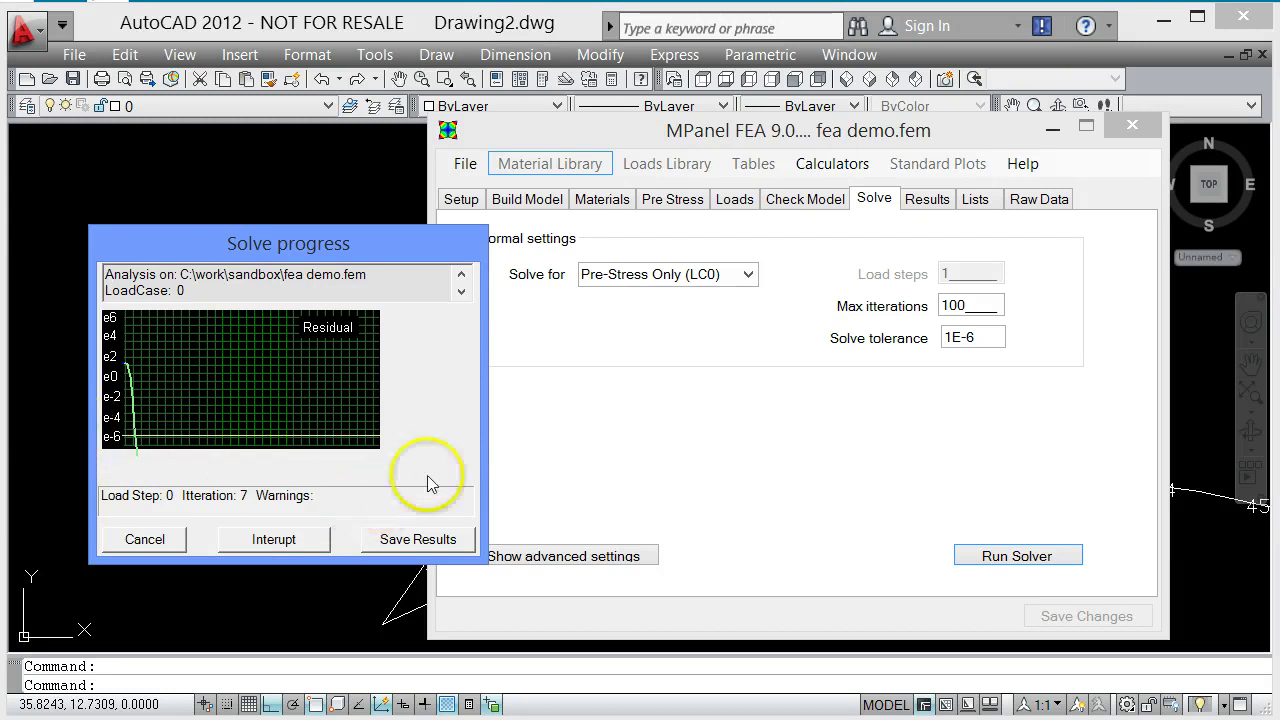
click(425, 540)
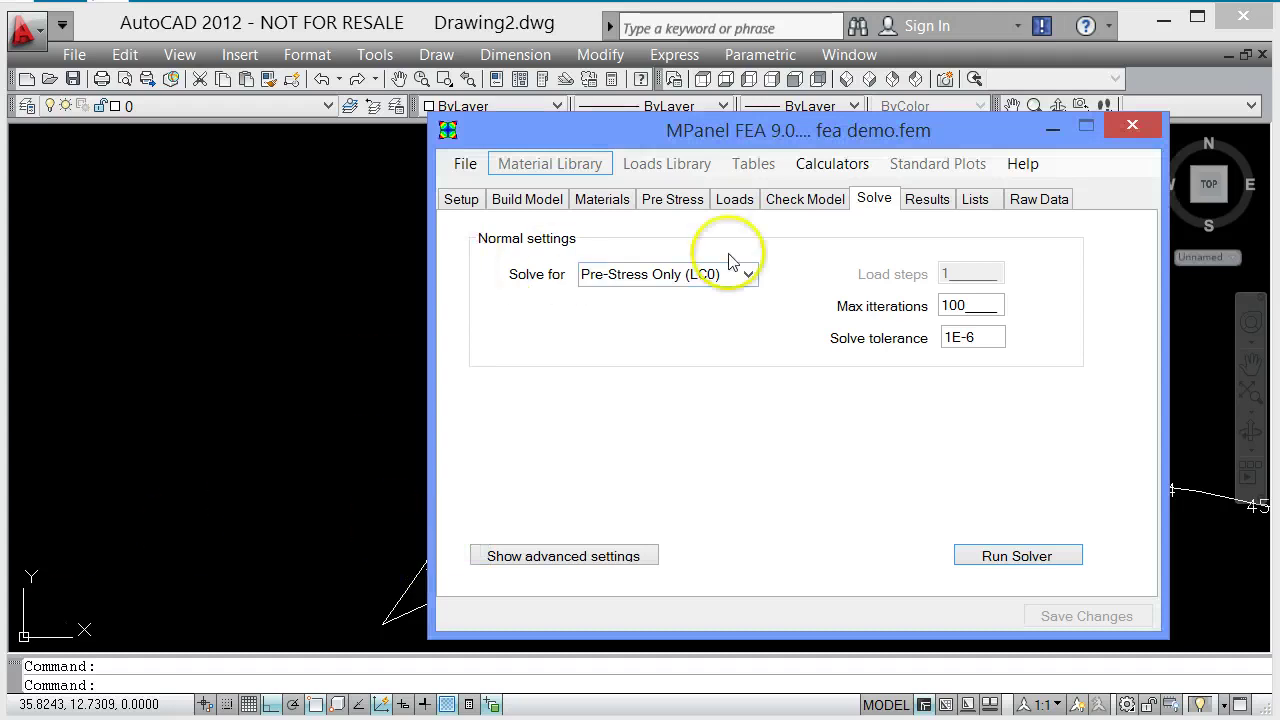
click(927, 200)
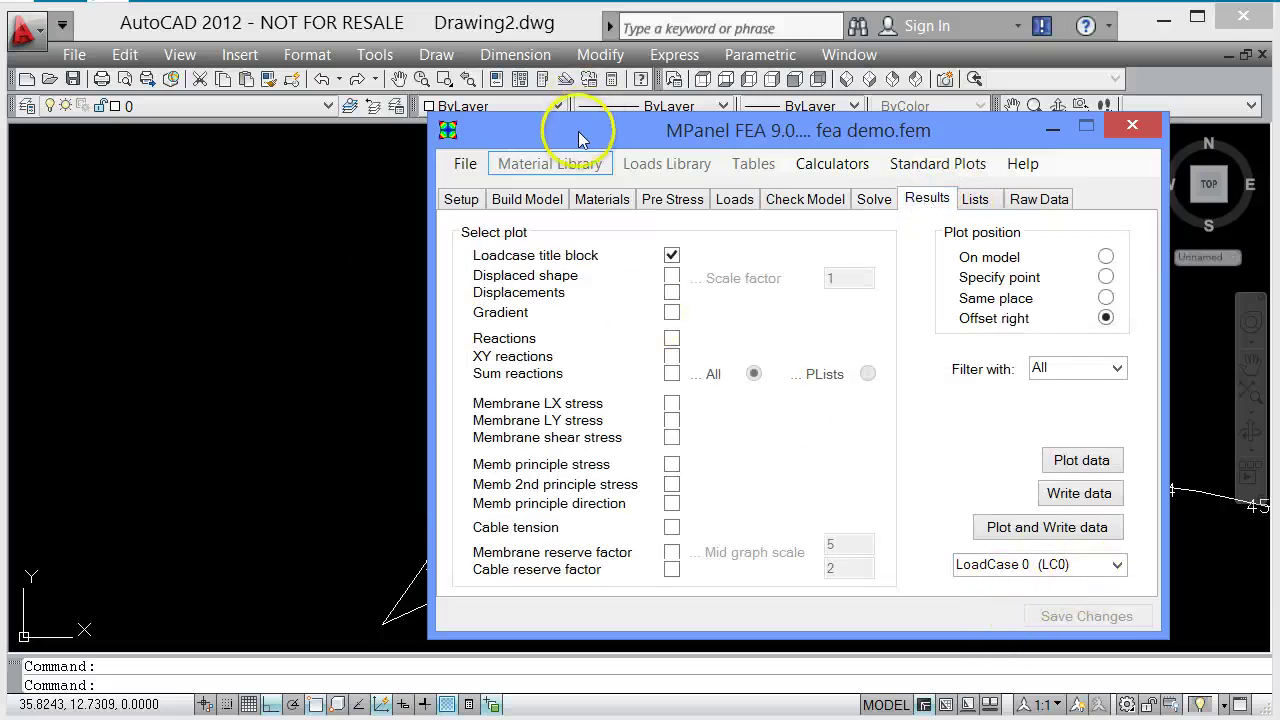
- In Top view, plot the Load Case 0 pre-stress title block at a picked point
drag(585, 134, 733, 160)
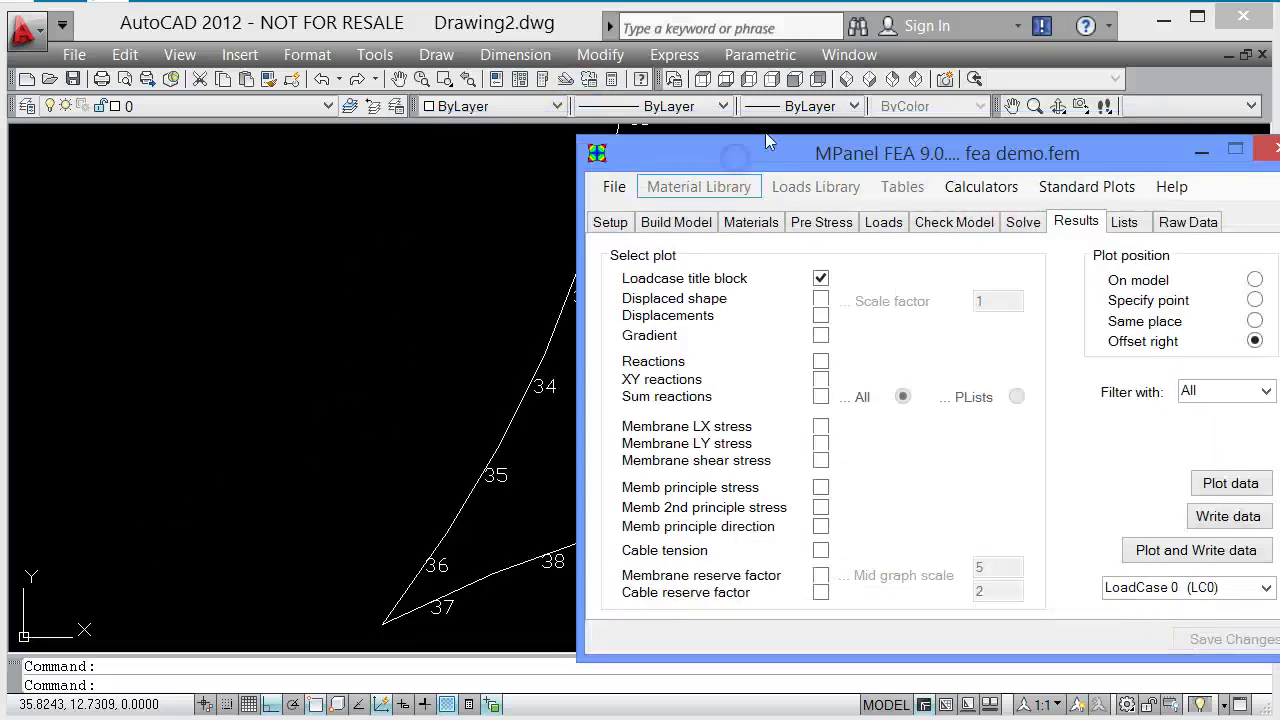
click(705, 82)
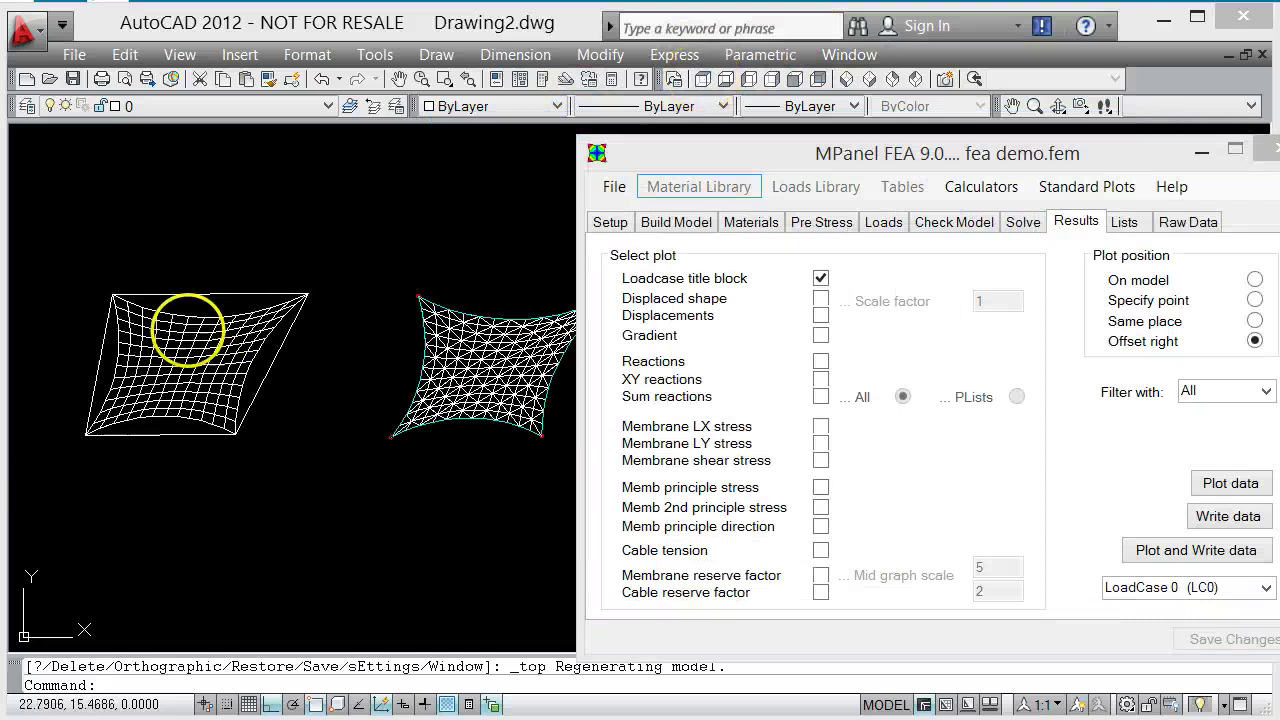
scroll(157, 320, down, 5)
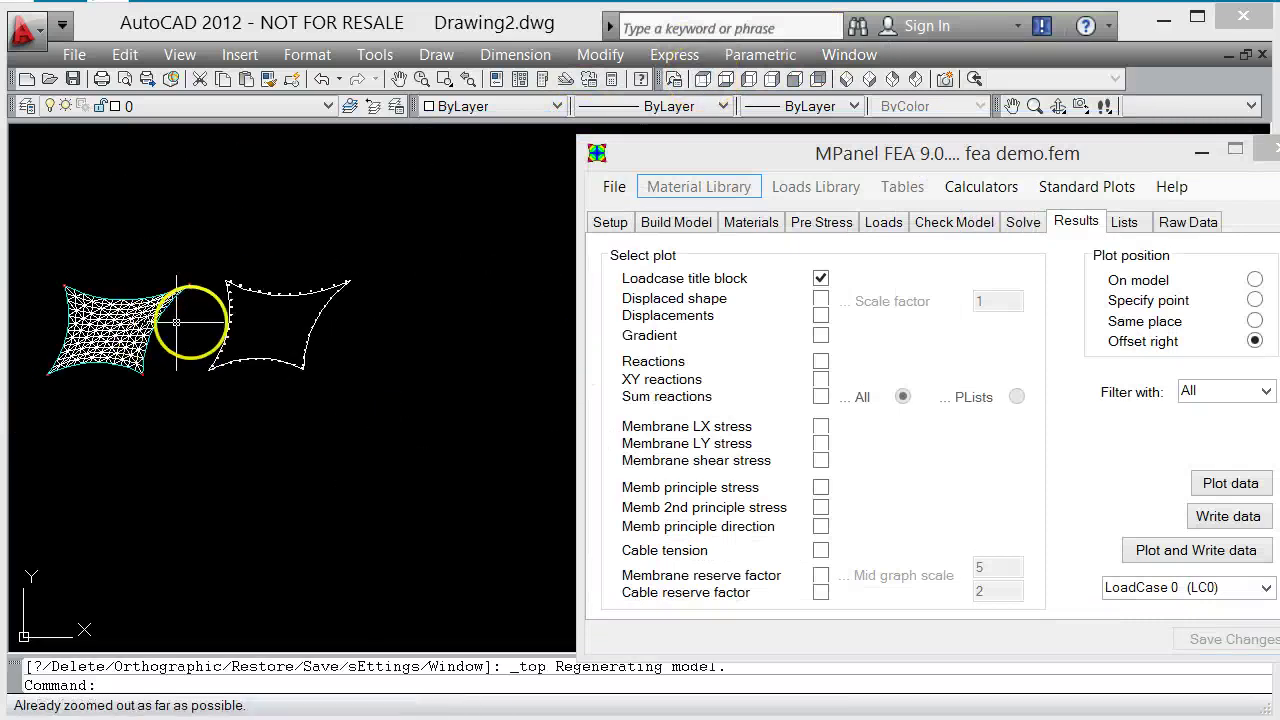
scroll(506, 287, up, 5)
scroll(100, 245, down, 1)
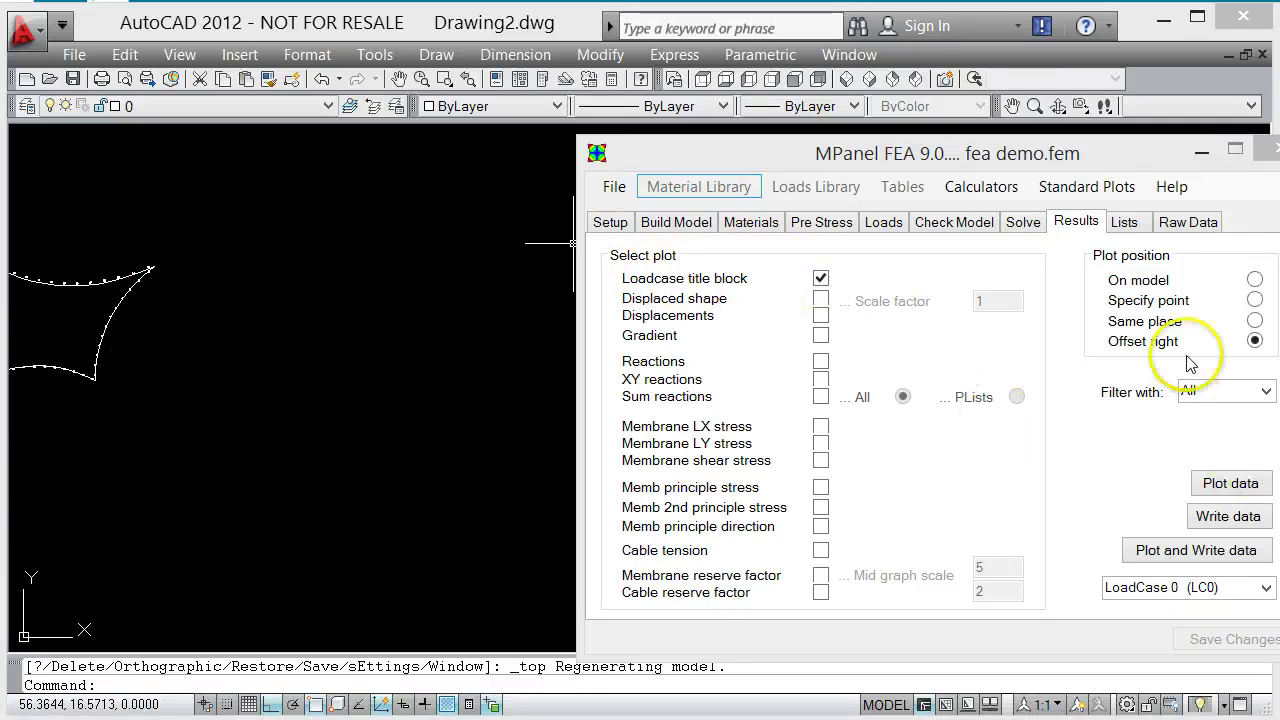
click(1255, 301)
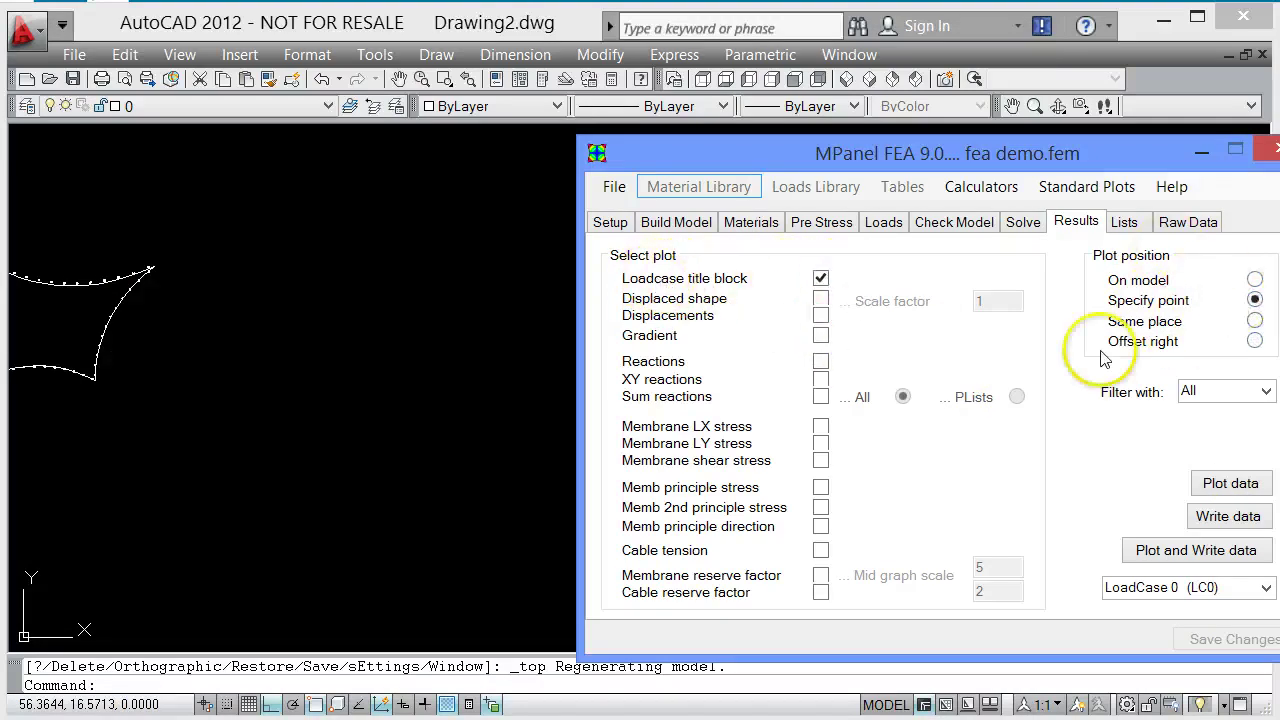
click(1243, 489)
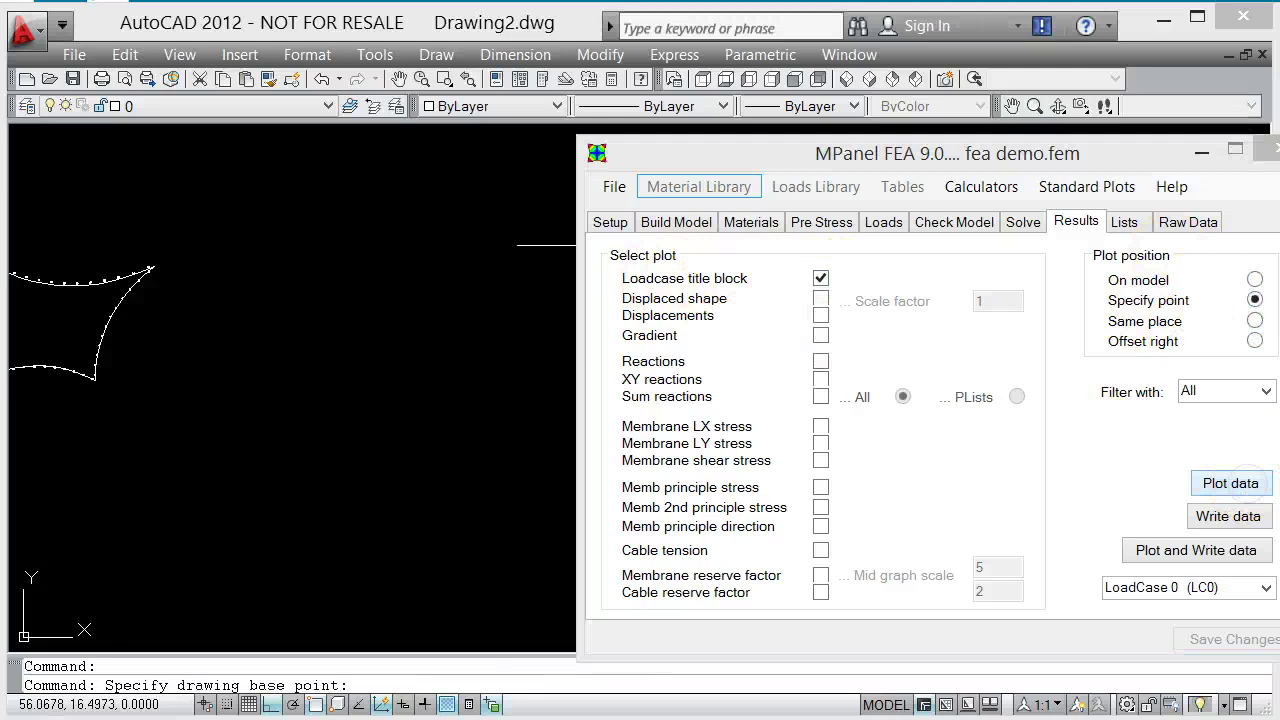
click(470, 268)
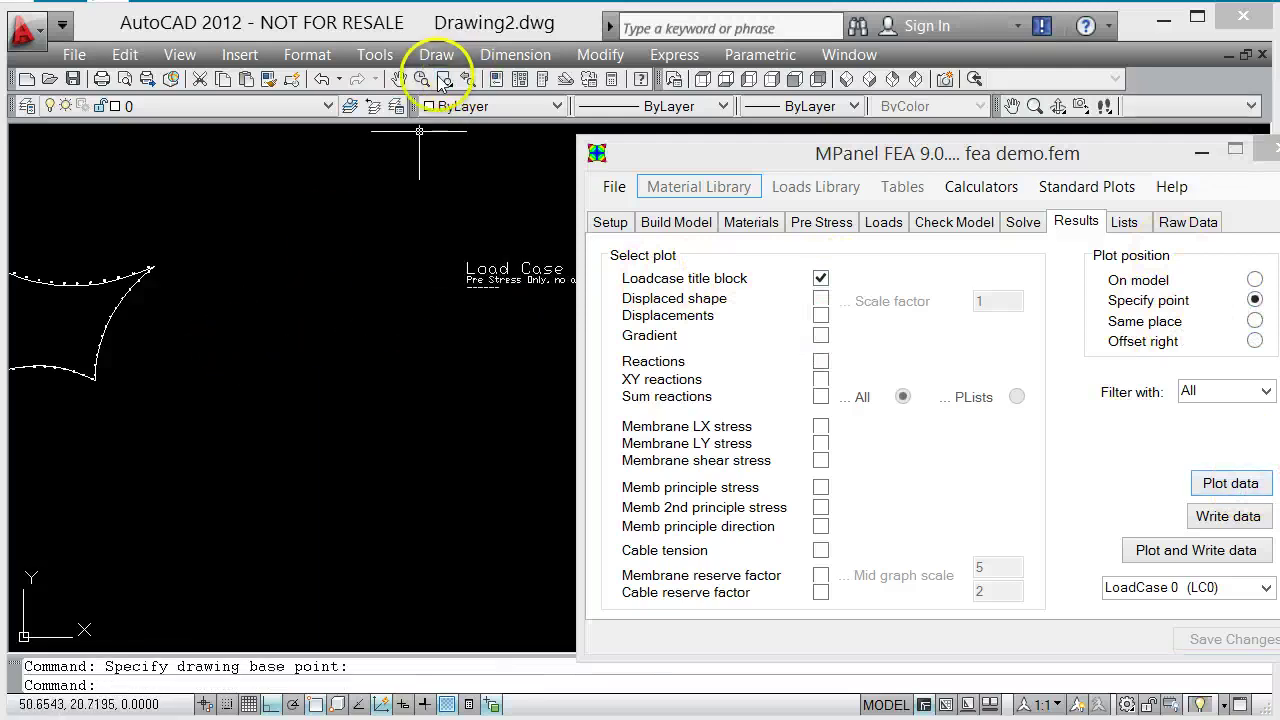
- Pan and zoom the drawing to frame the new title block
click(399, 80)
drag(491, 323, 83, 333)
drag(463, 334, 277, 334)
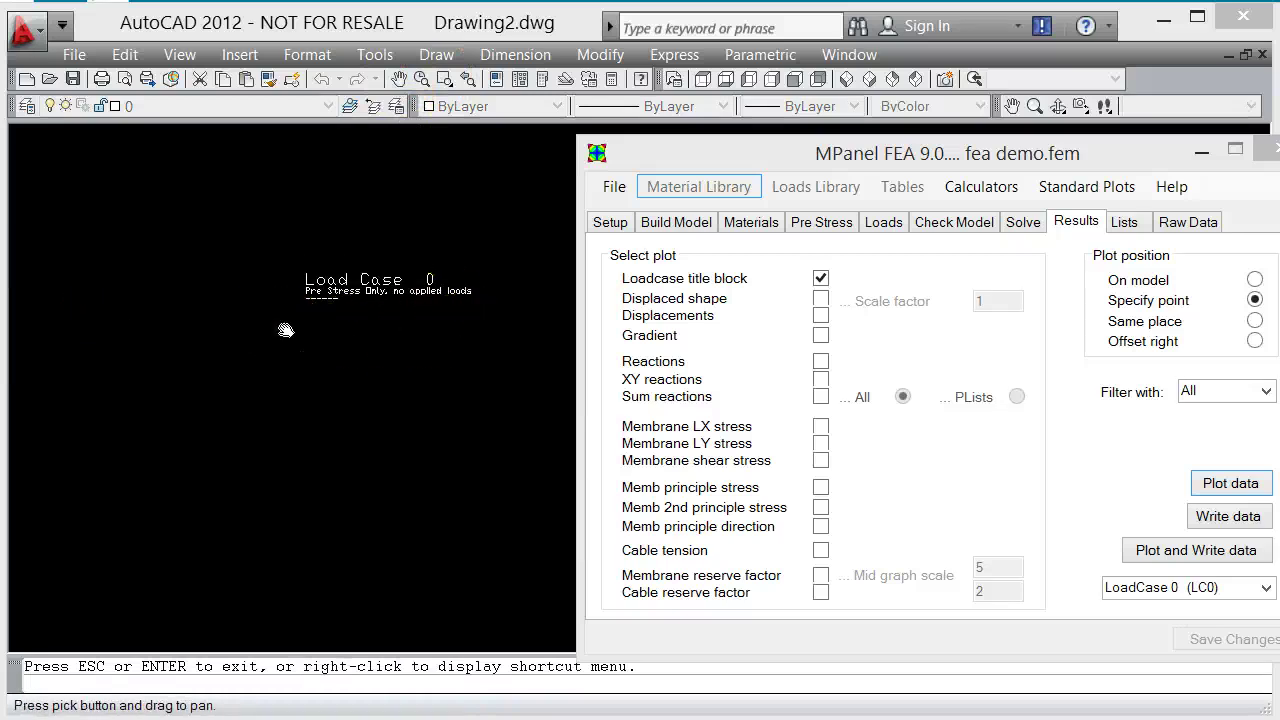
key(Escape)
scroll(520, 298, up, 5)
scroll(465, 304, down, 5)
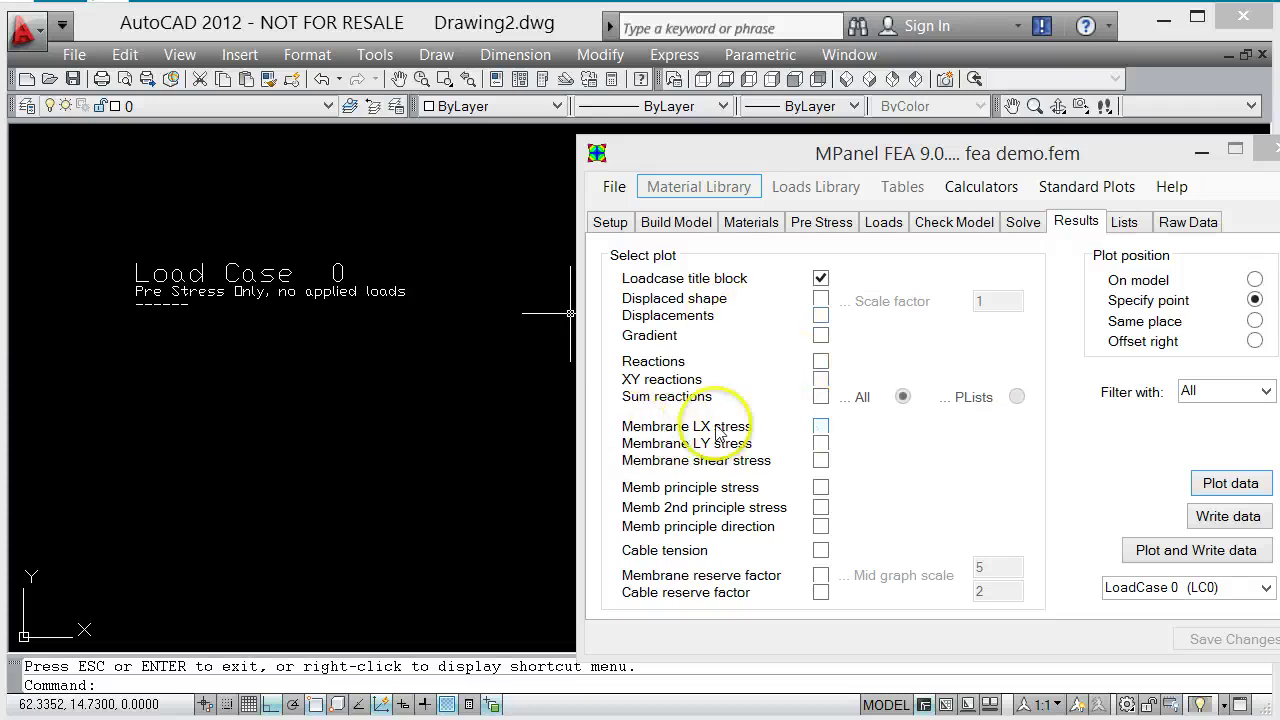
- Plot the membrane LX (Sx) stress contours offset right, legend 75.0839 to 127.3535 Kgf/M
click(822, 428)
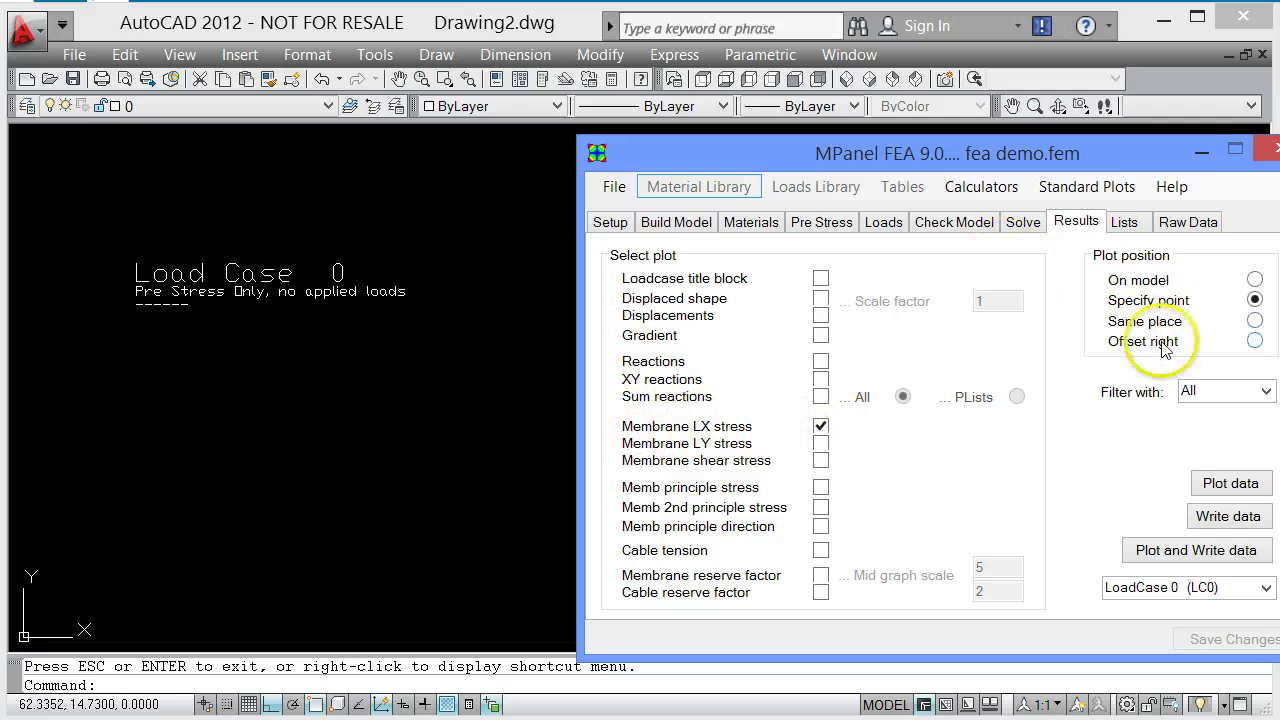
click(1255, 341)
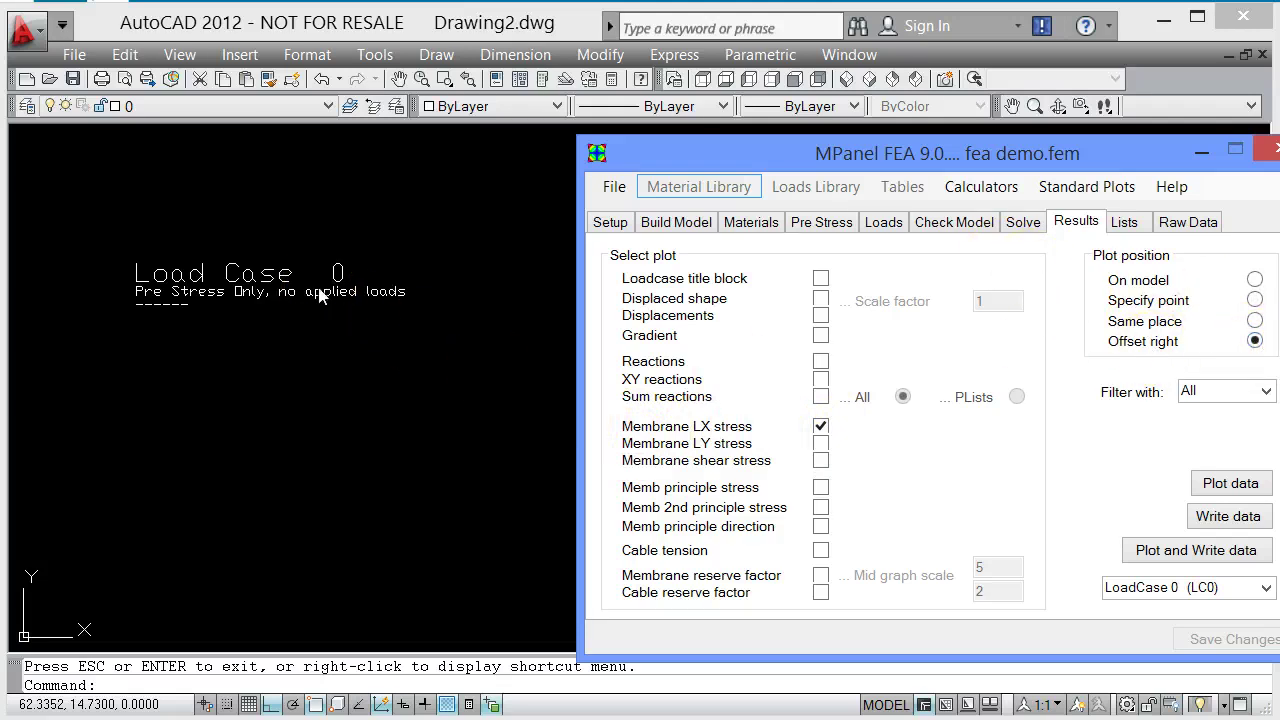
click(1239, 484)
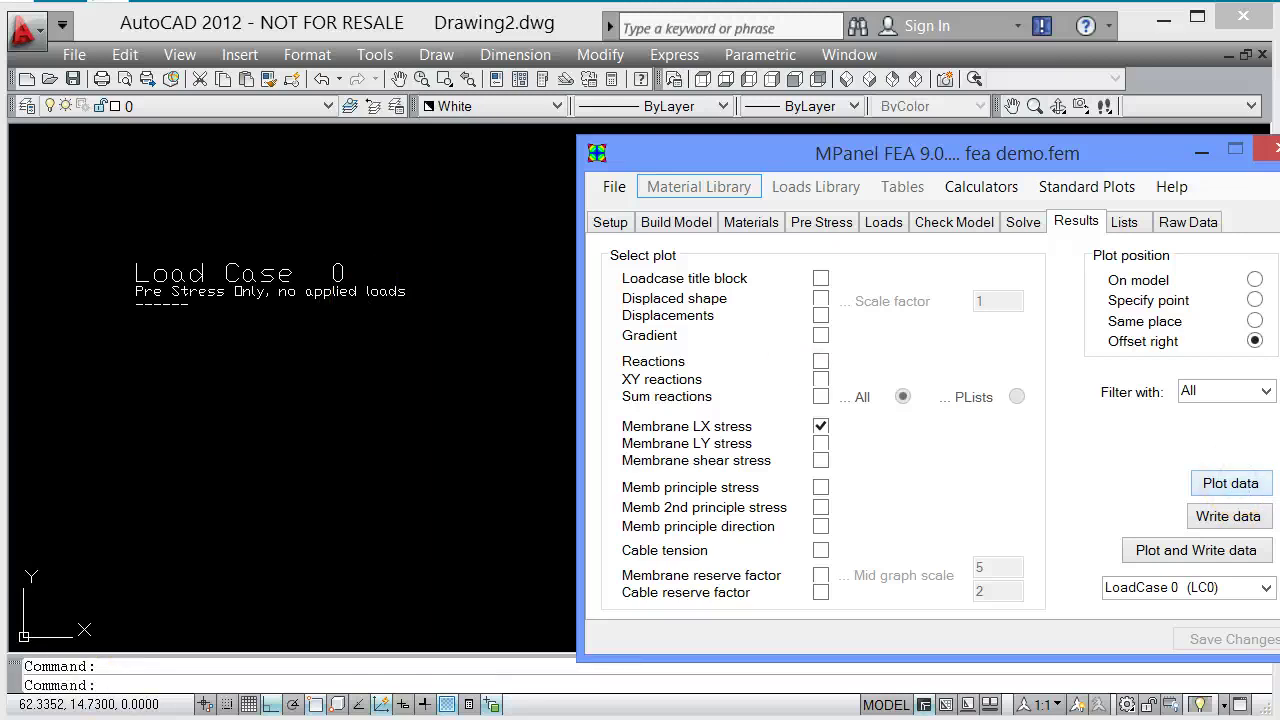
scroll(958, 400, up, 5)
scroll(531, 401, down, 5)
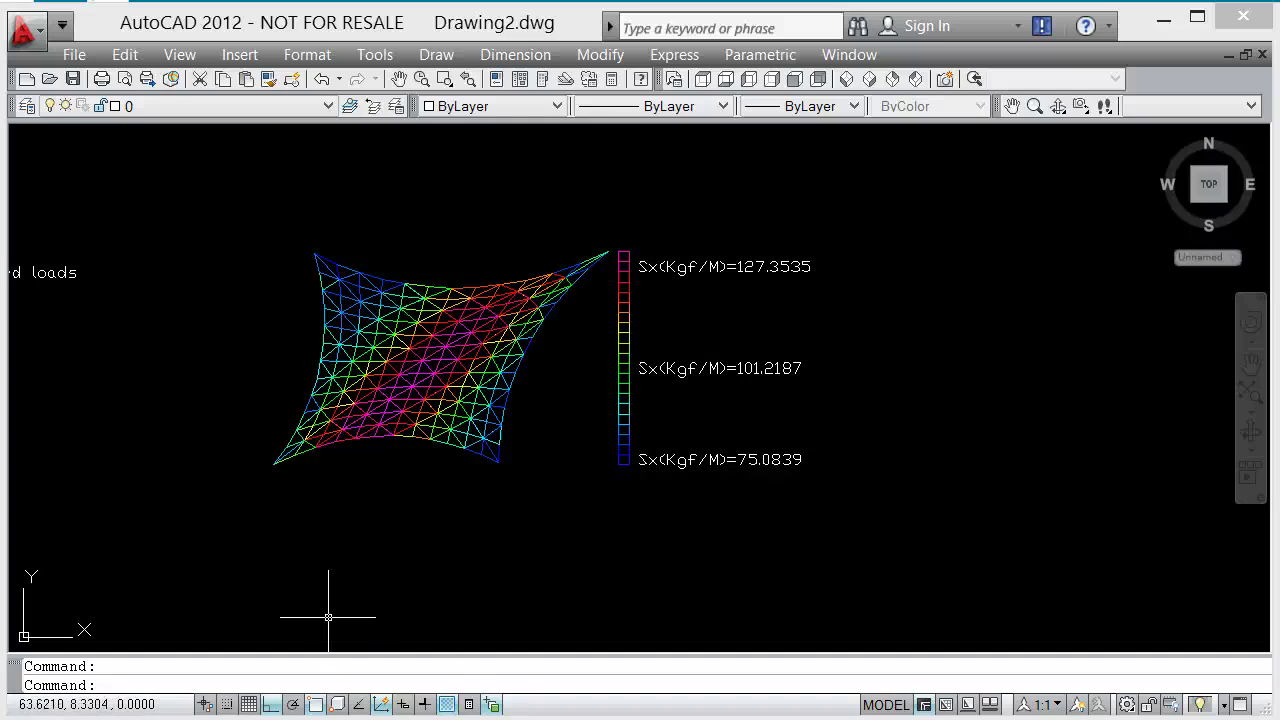
- Plot cable tension with its T(Kgf) legend spanning 345.3604 to 626.9178 Kgf
key(alt+Tab)
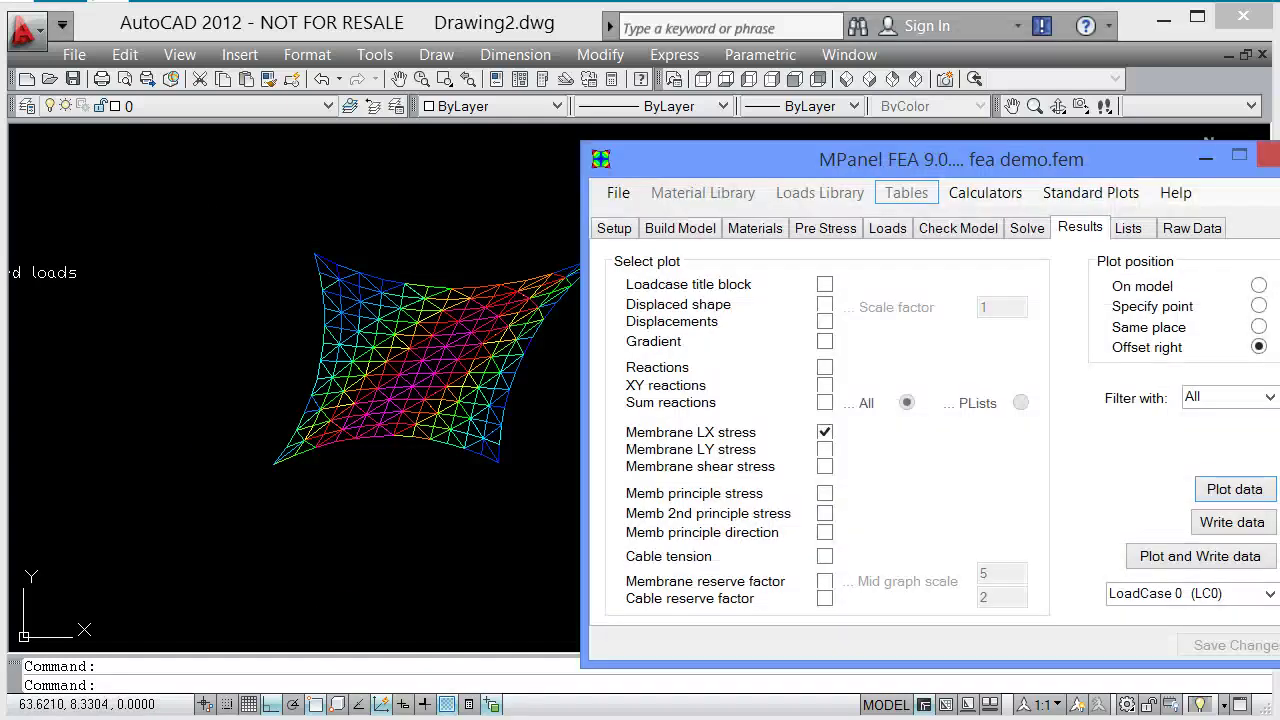
click(825, 557)
click(1249, 492)
- Pan and view all plots from the top to review the new cable tension plot
click(1206, 158)
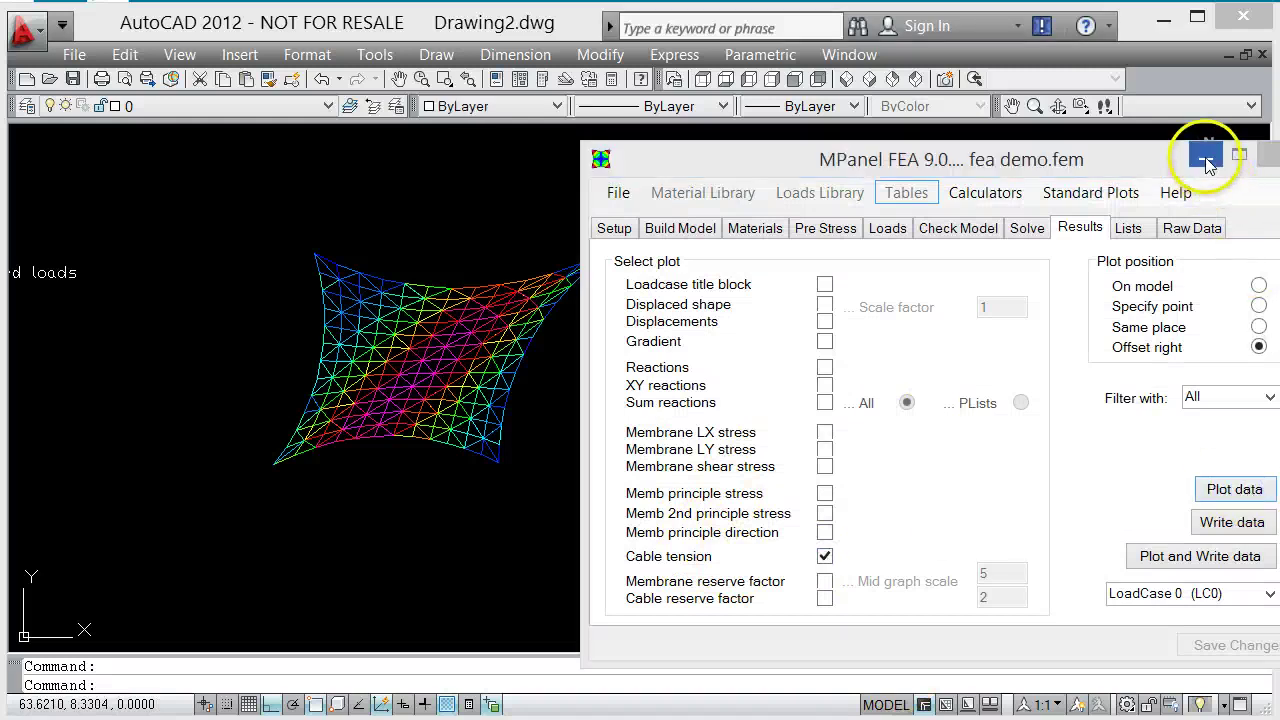
scroll(491, 300, down, 2)
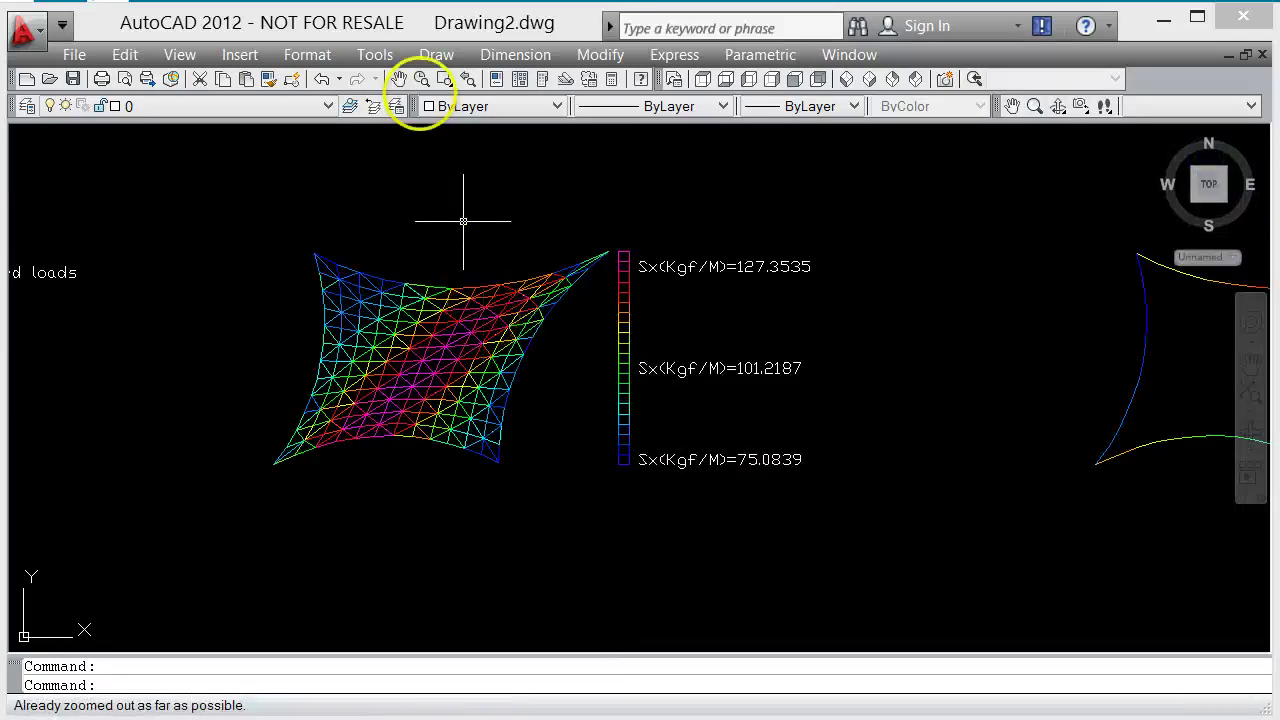
click(400, 80)
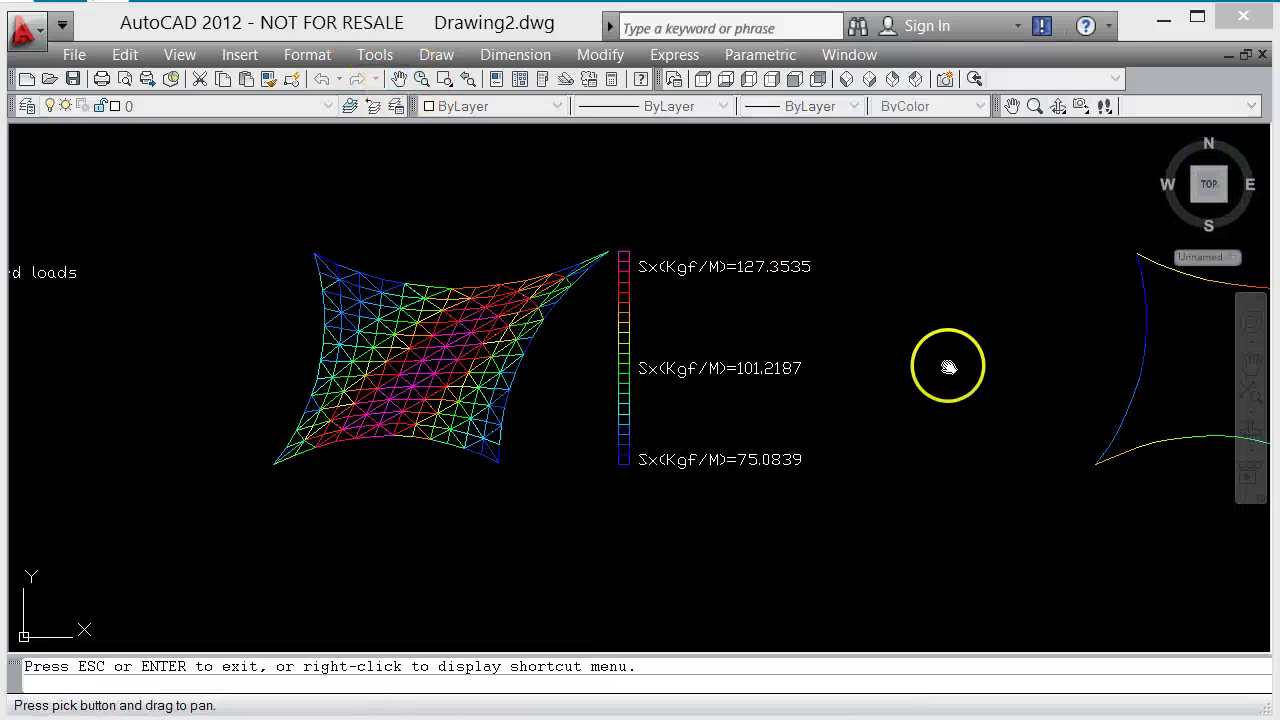
mouse_move(991, 391)
mouse_down()
mouse_move(874, 374)
mouse_move(390, 378)
mouse_up()
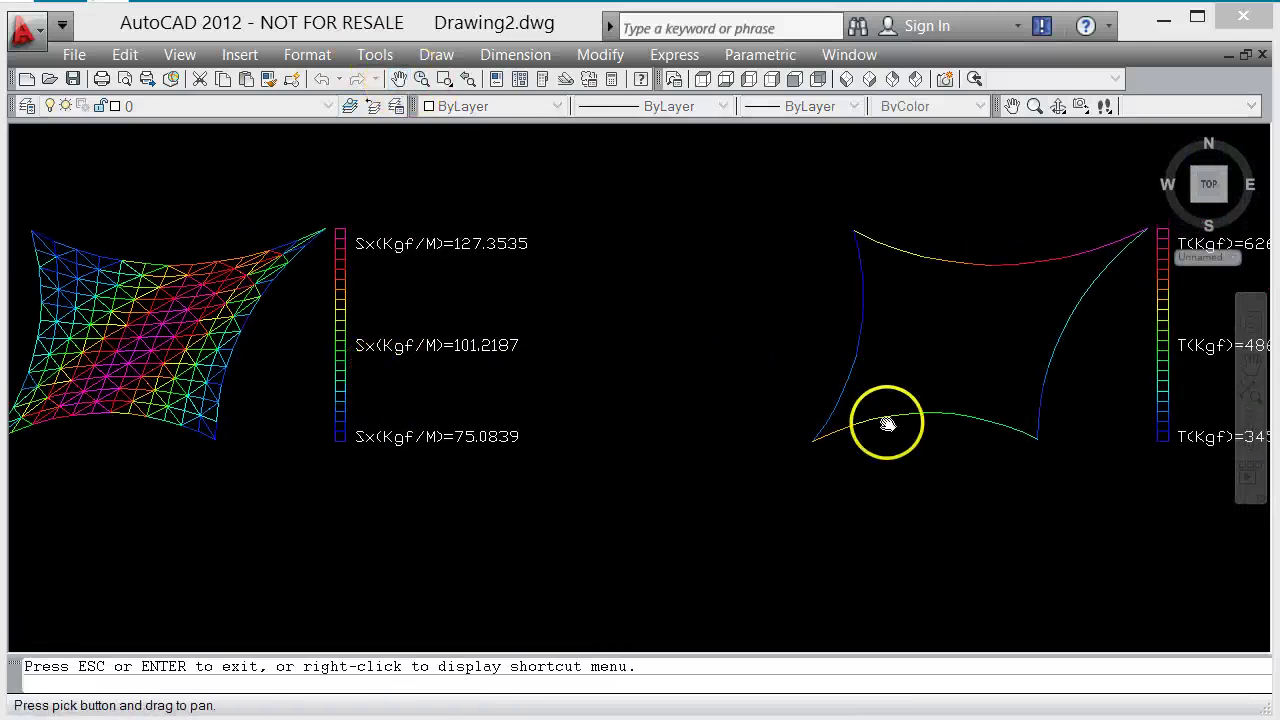
click(704, 80)
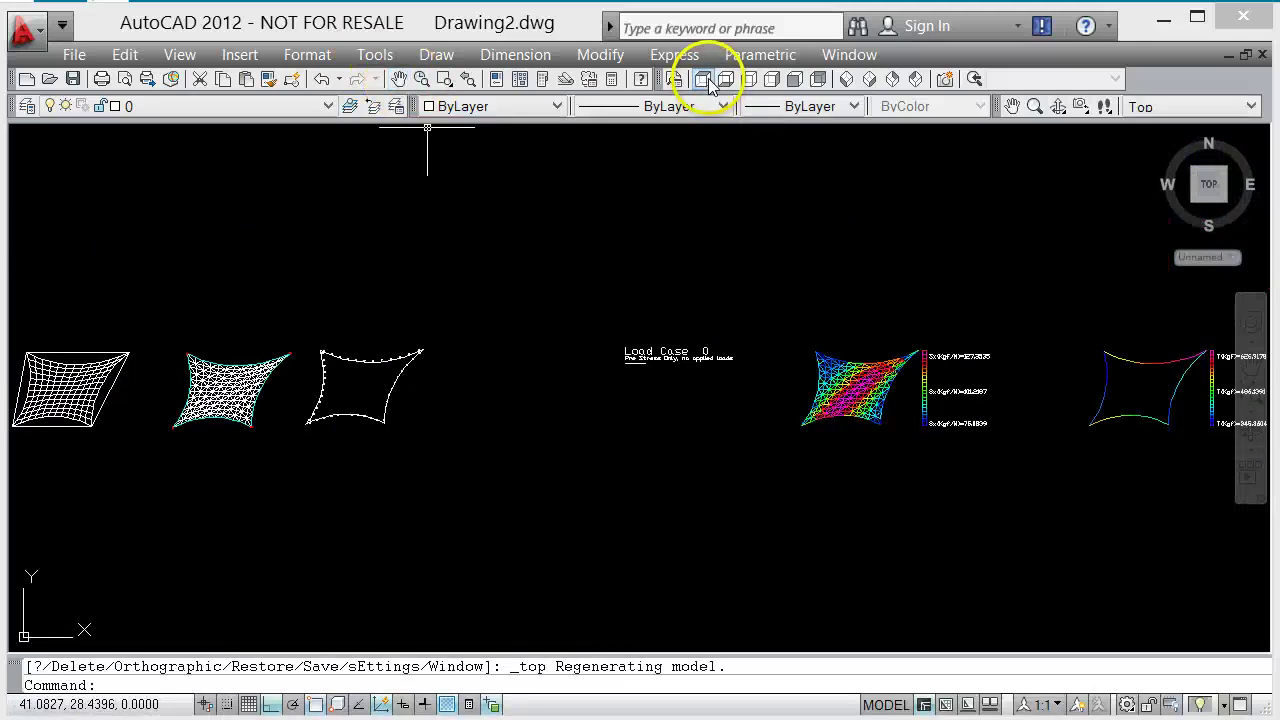
scroll(1212, 474, up, 6)
scroll(529, 443, down, 5)
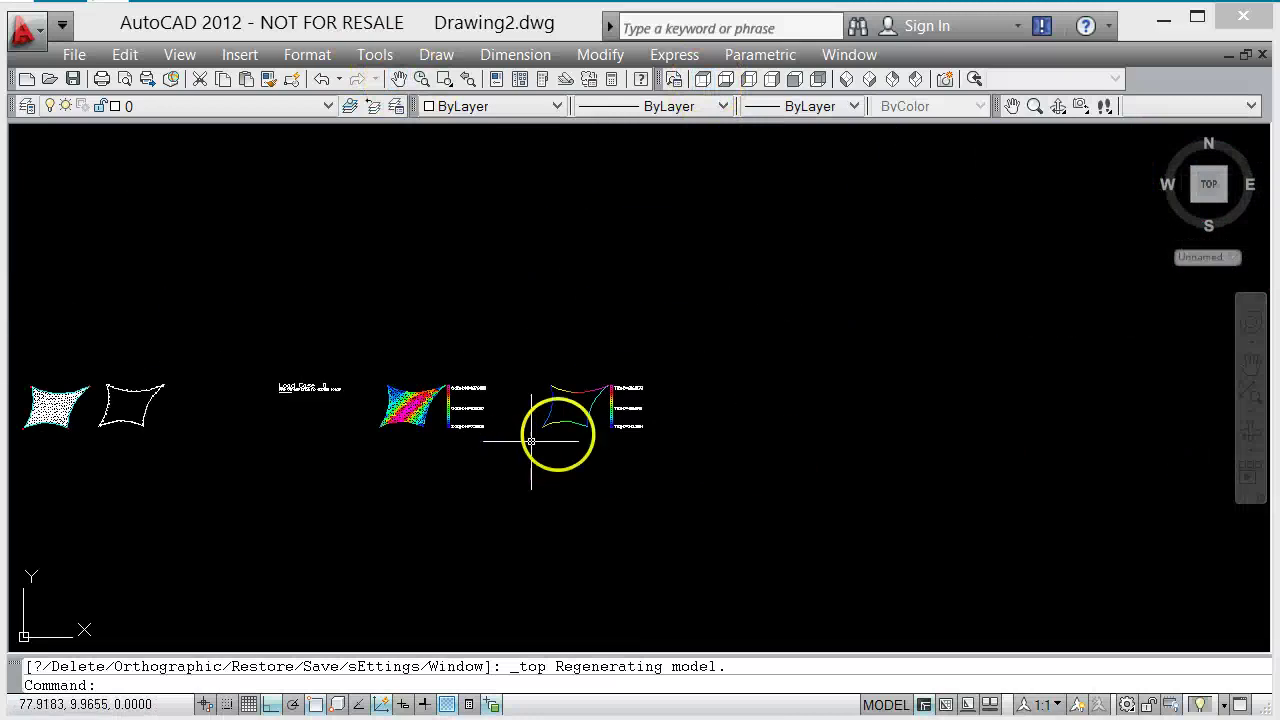
scroll(600, 409, up, 4)
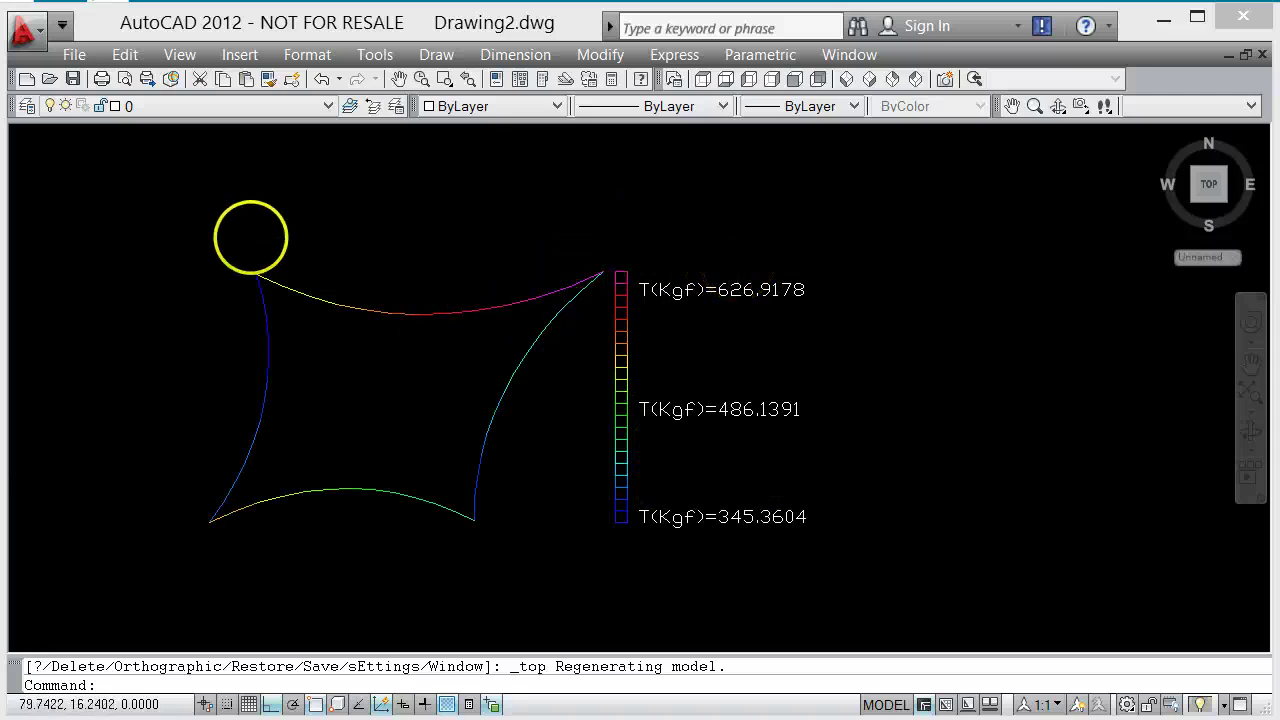
scroll(251, 237, down, 5)
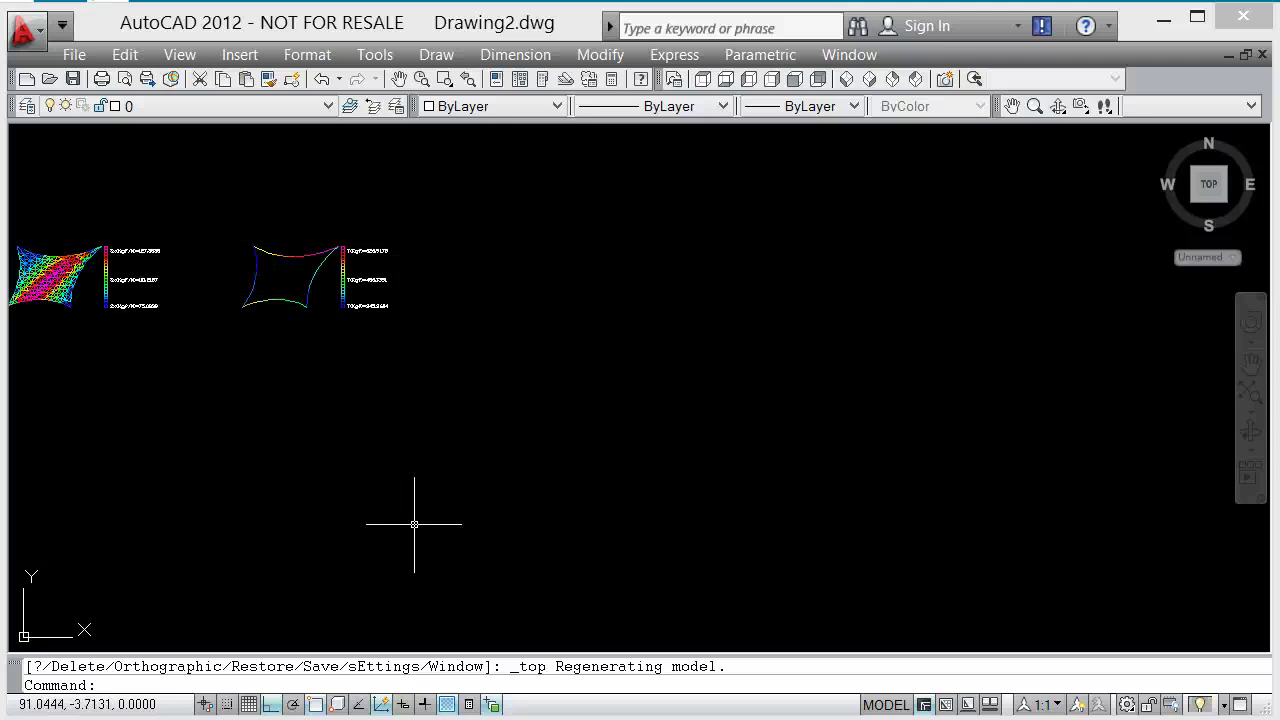
key(alt+Tab)
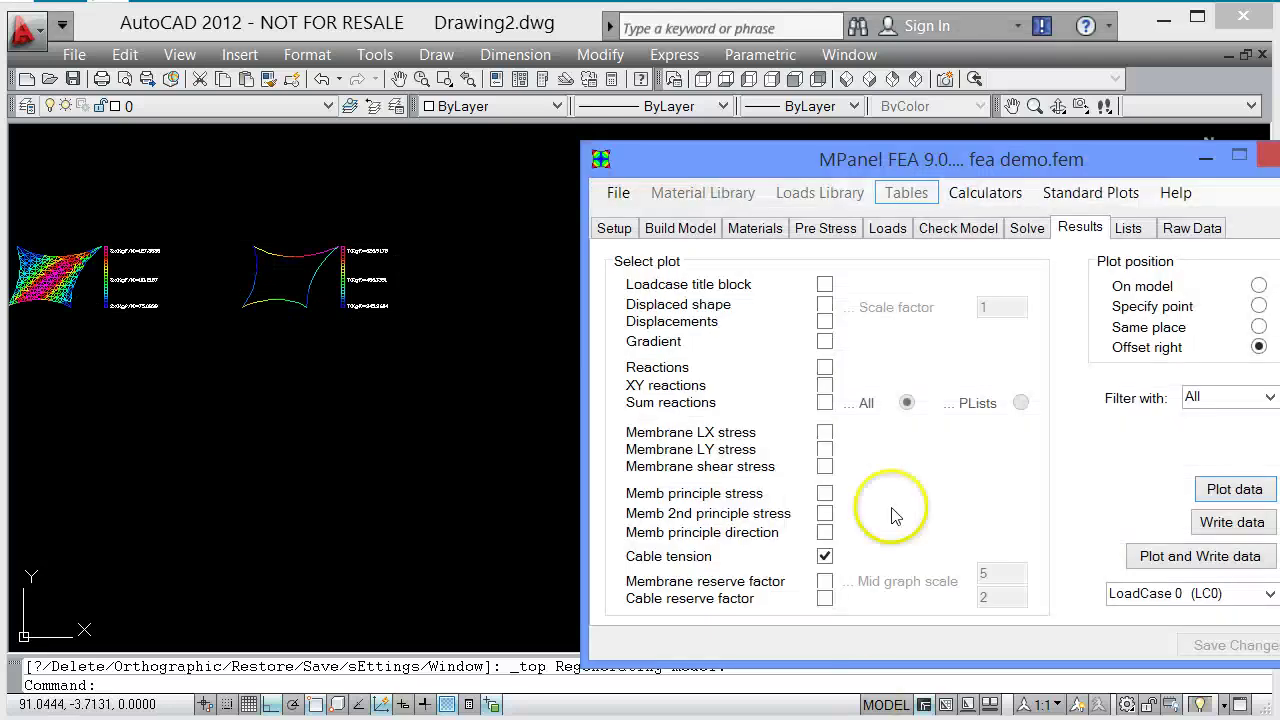
- Plot the reaction forces and write out the reaction data
click(824, 368)
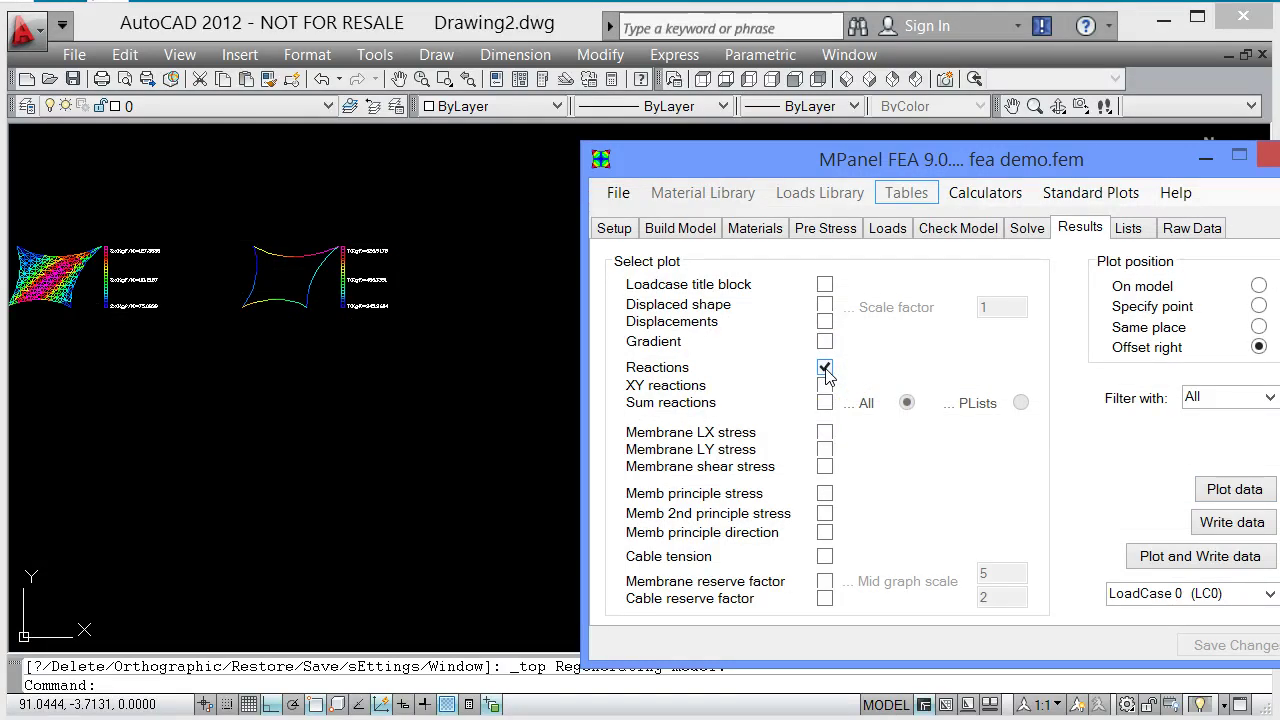
click(1232, 562)
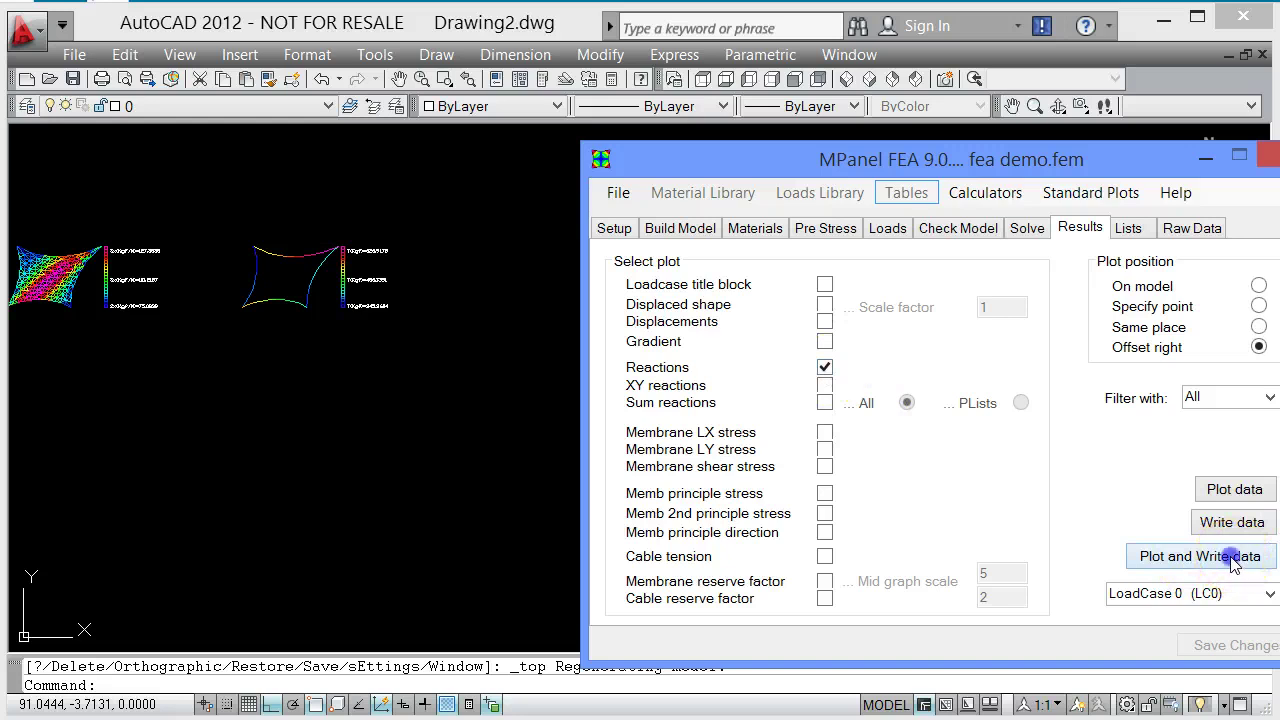
click(1207, 155)
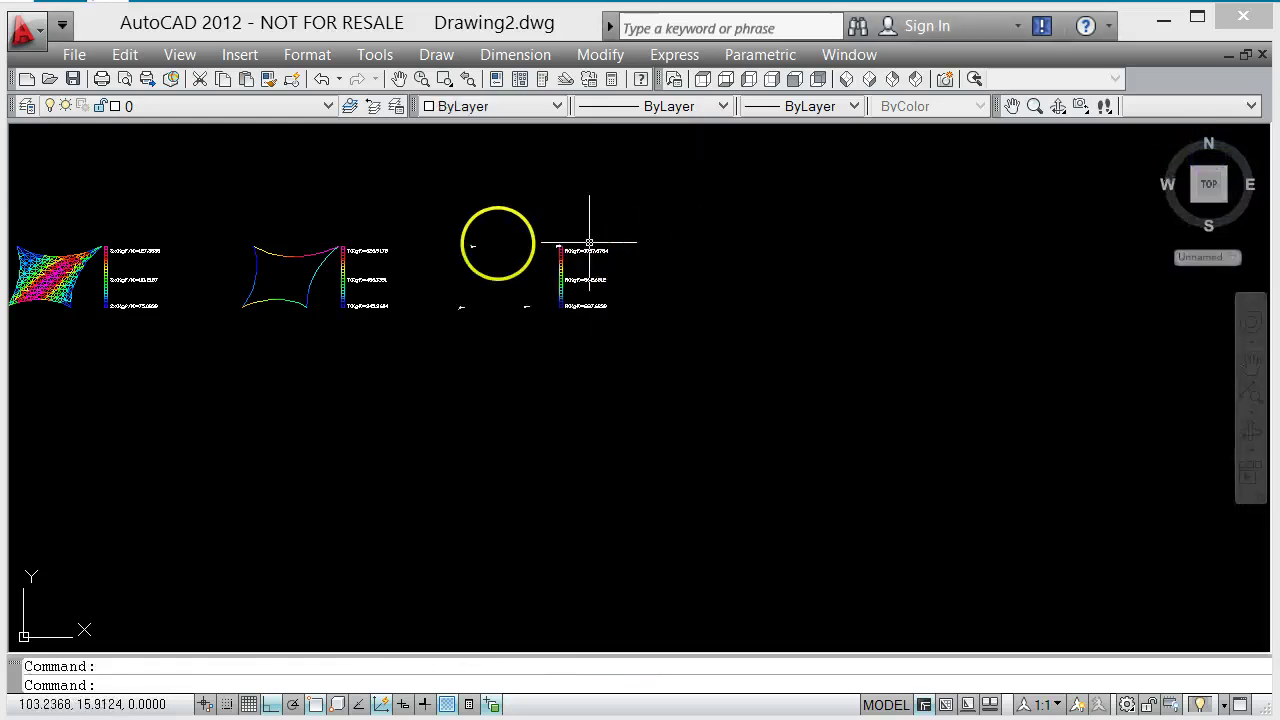
- Zoom around the reaction values such as 805.3941 kgf, then bring MPanel FEA back in front
scroll(498, 243, up, 7)
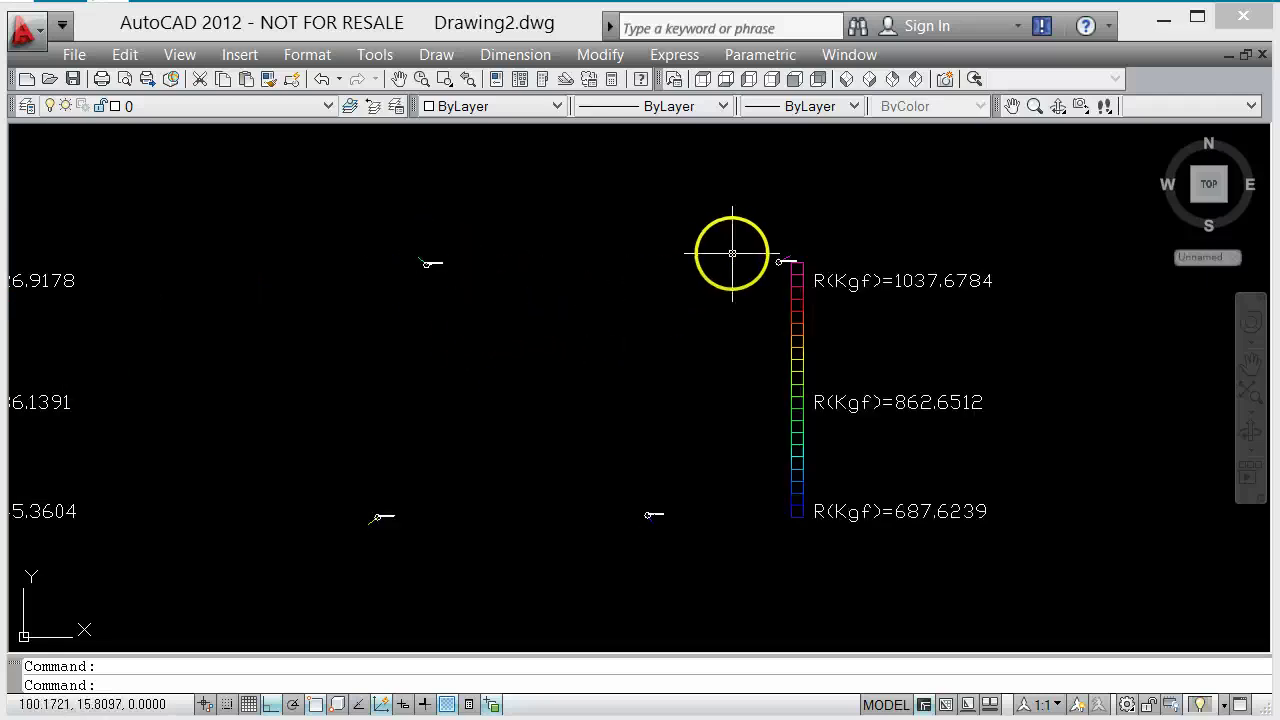
scroll(389, 257, up, 5)
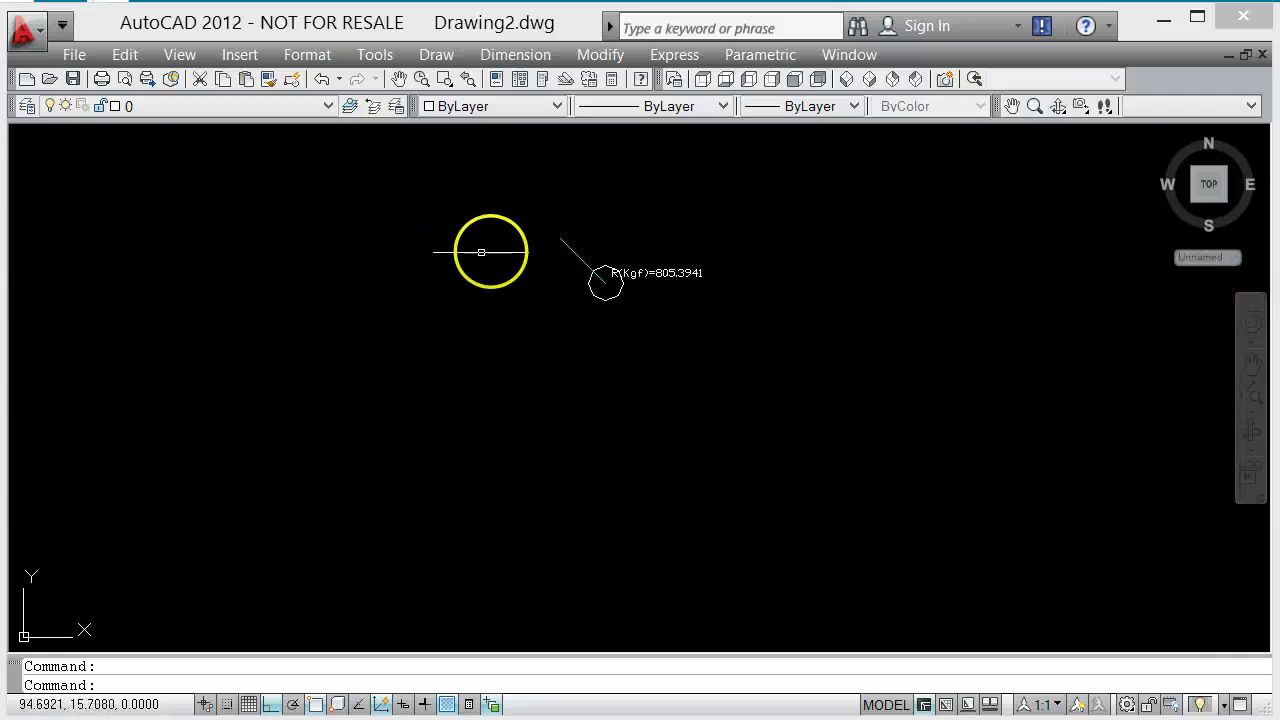
scroll(602, 257, up, 5)
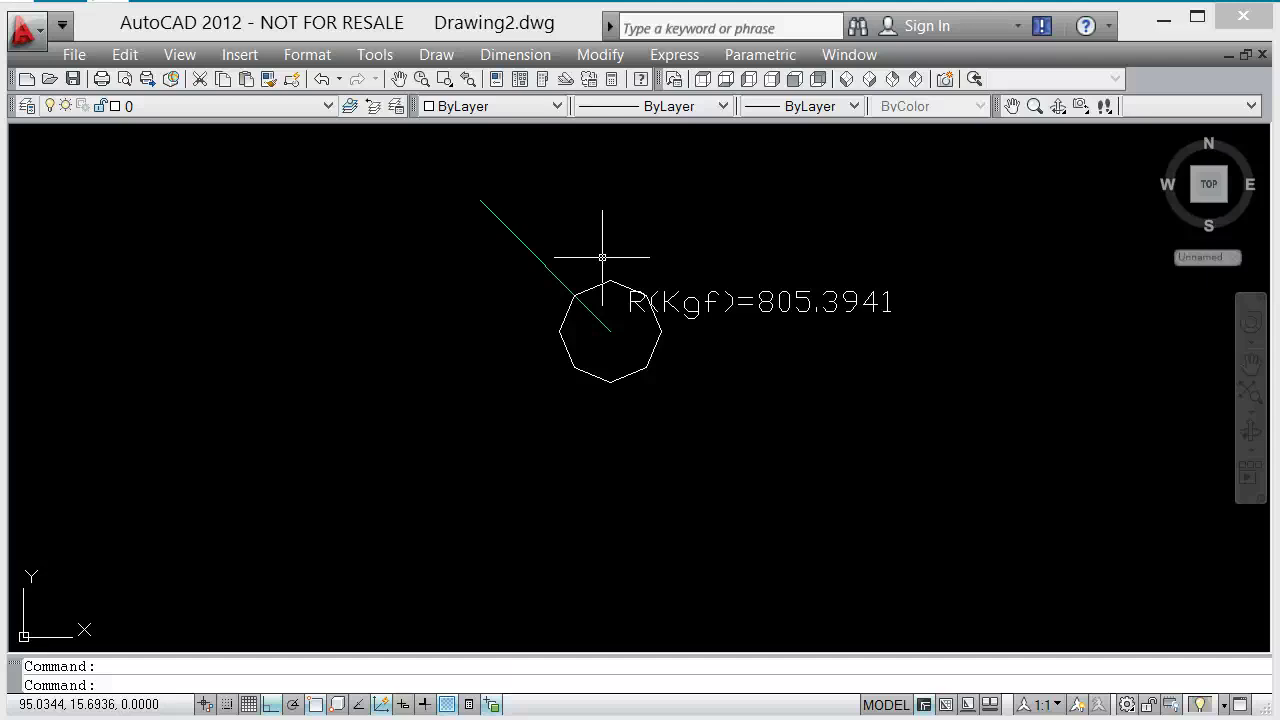
scroll(450, 365, down, 4)
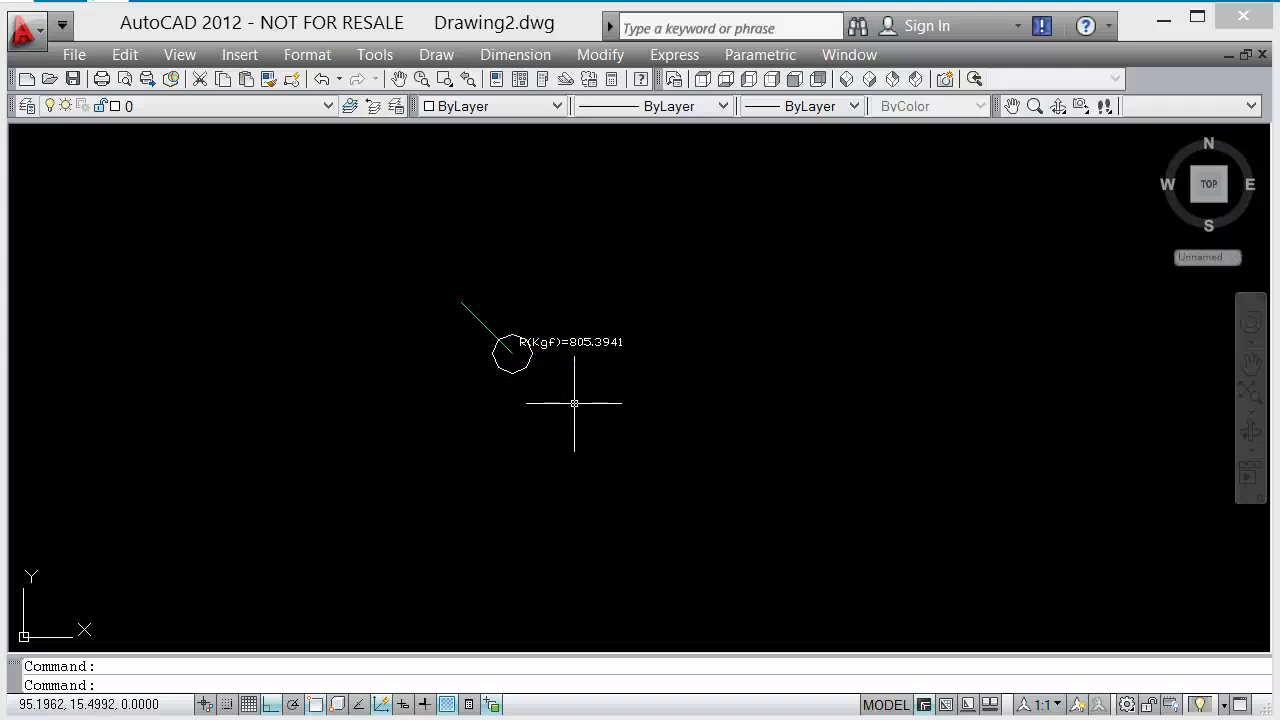
scroll(571, 349, up, 6)
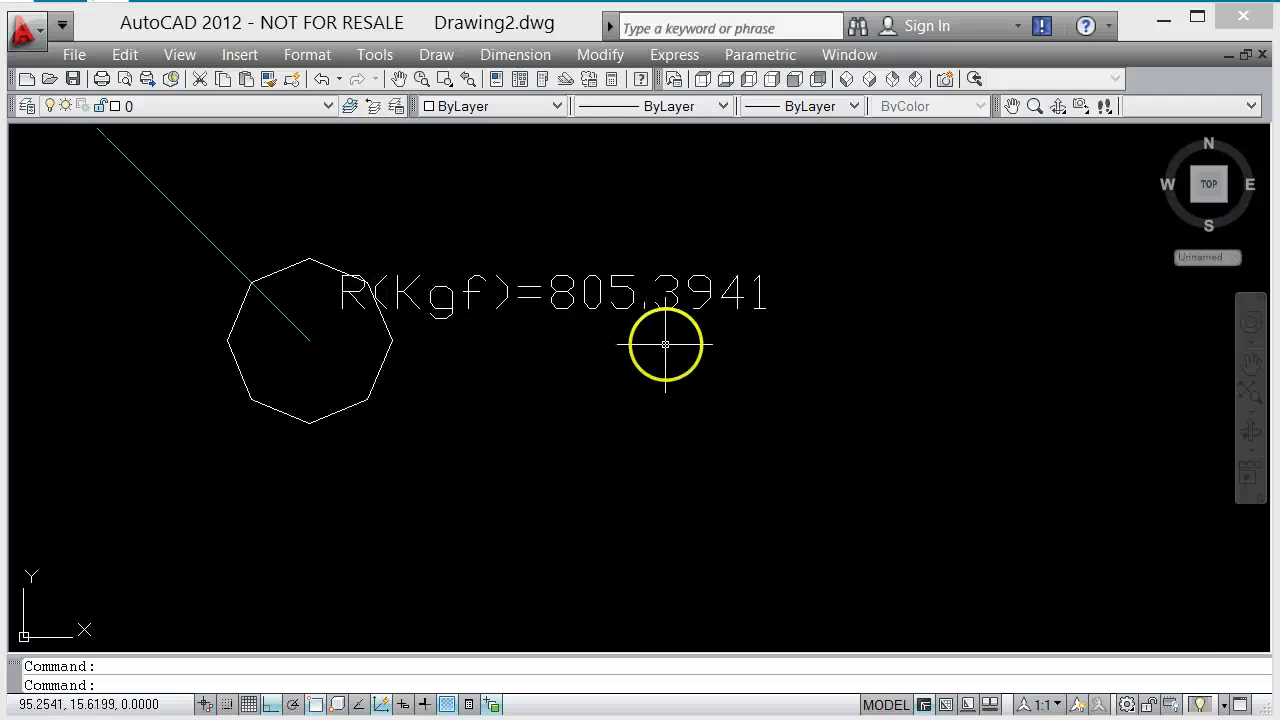
scroll(670, 344, down, 10)
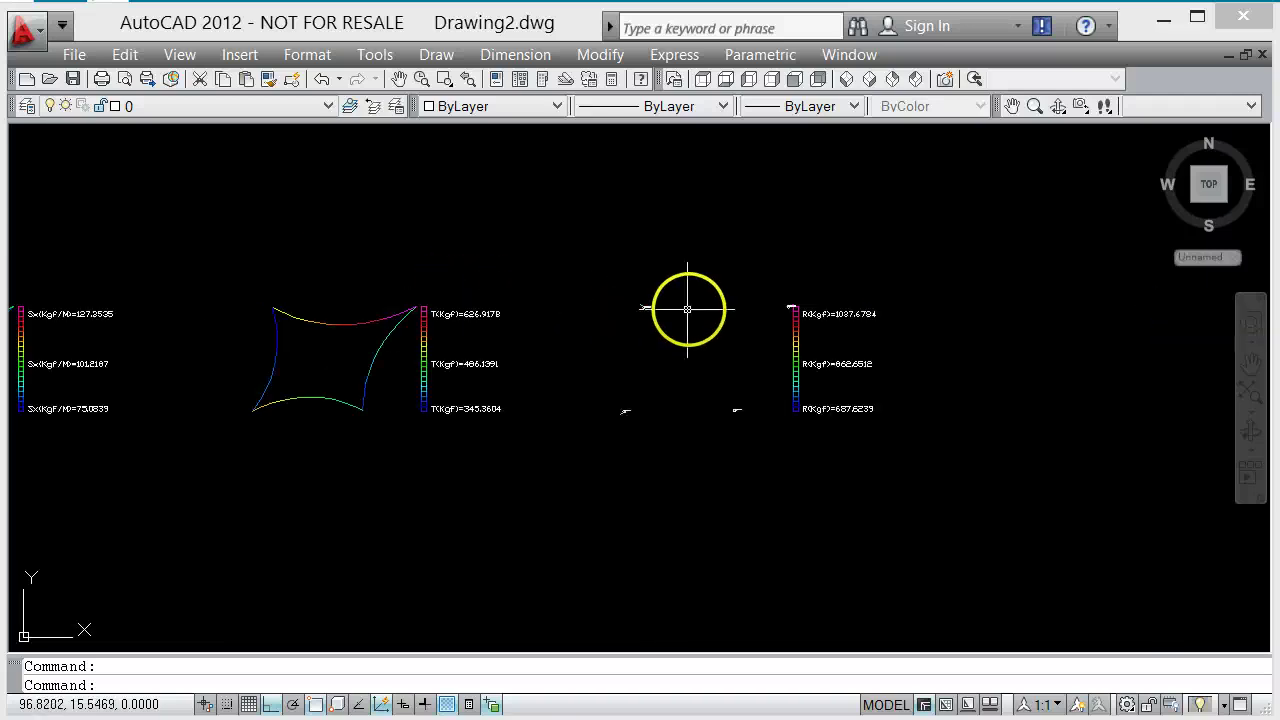
scroll(531, 350, up, 4)
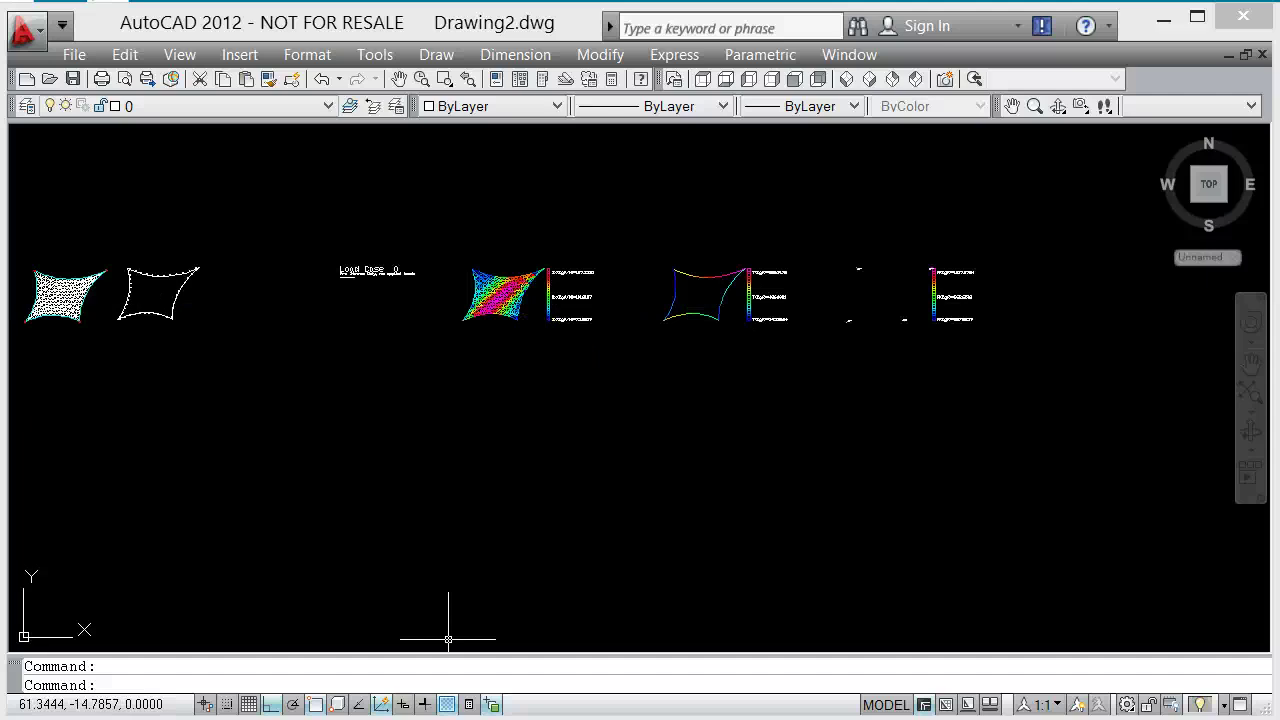
key(alt+Tab)
drag(1035, 155, 910, 142)
- Show LoadCase 1's loads: zero pressure, self weight, snow, point and cable loads
click(765, 212)
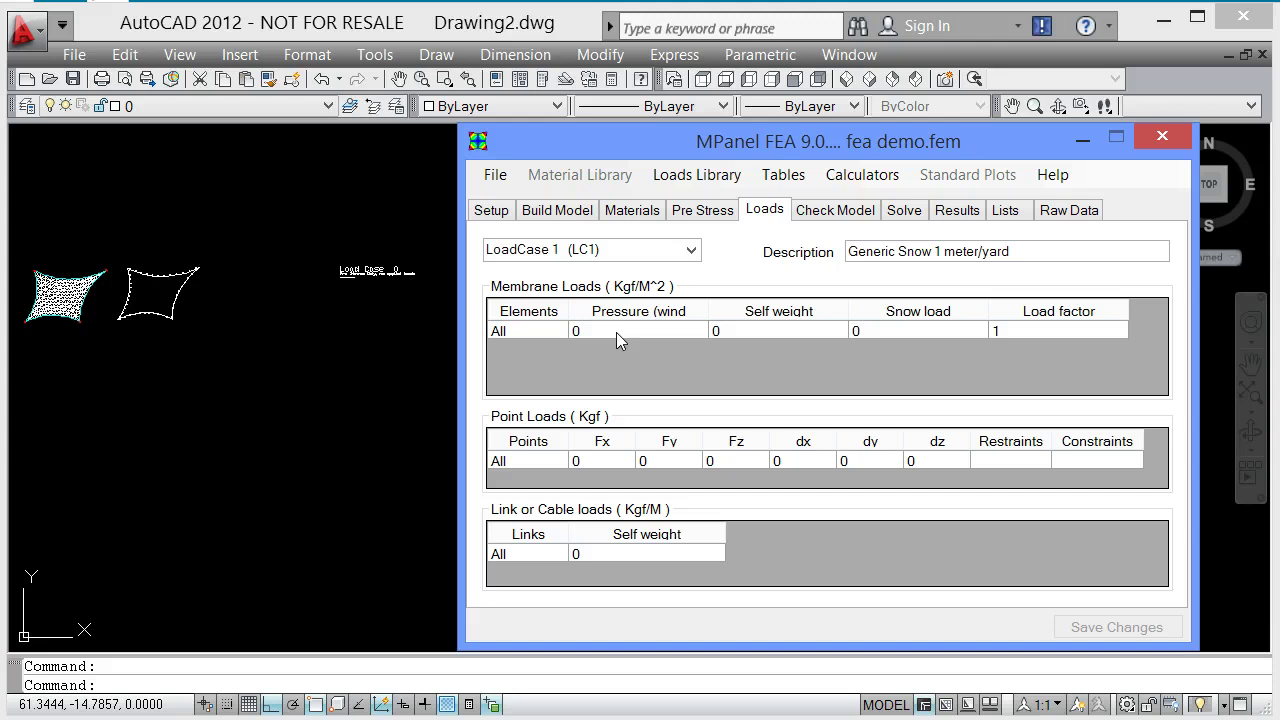
- Apply the Generic Snow 1 meter/yard library load (100 Kgf/M^2) to LoadCase 1 membranes and save
click(701, 138)
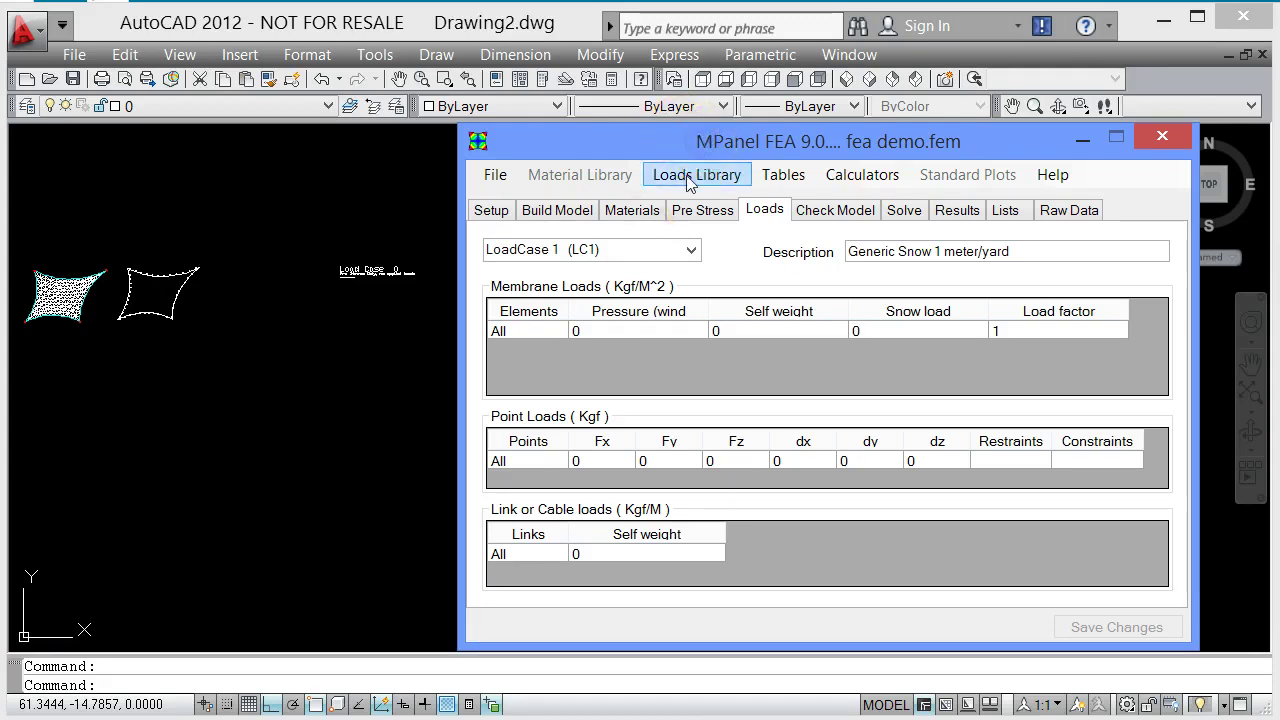
click(688, 178)
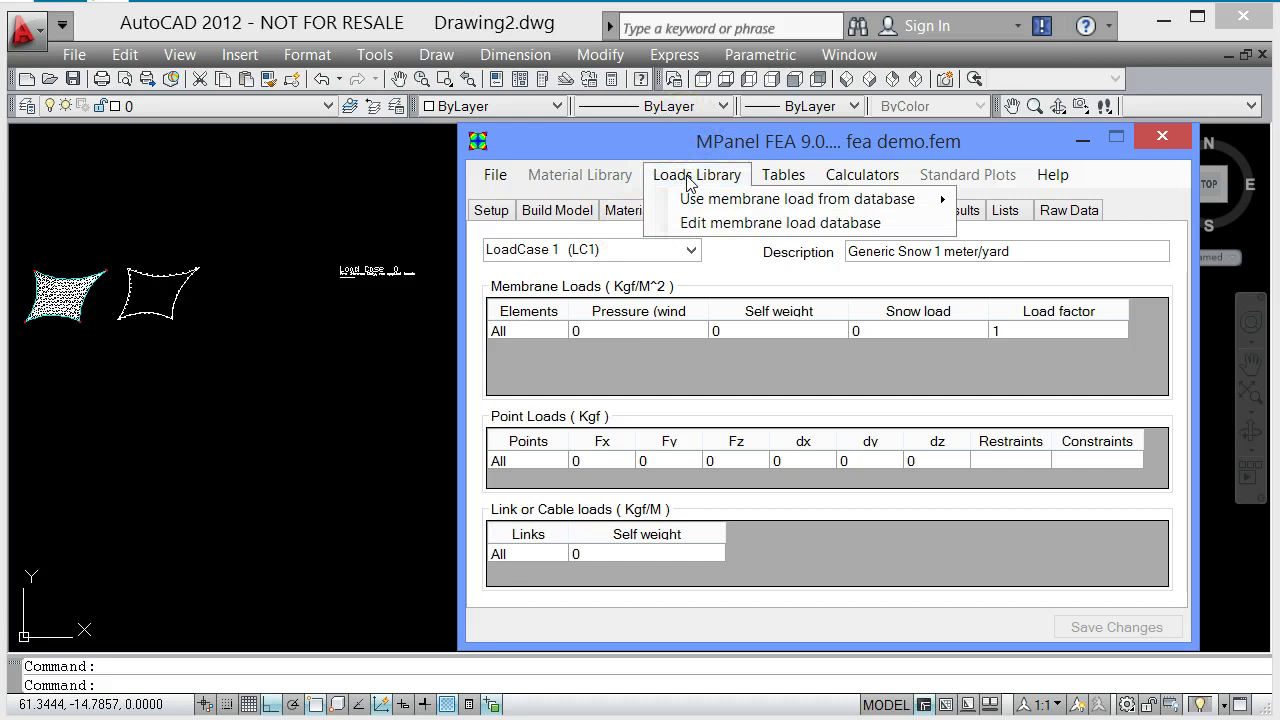
mouse_move(692, 200)
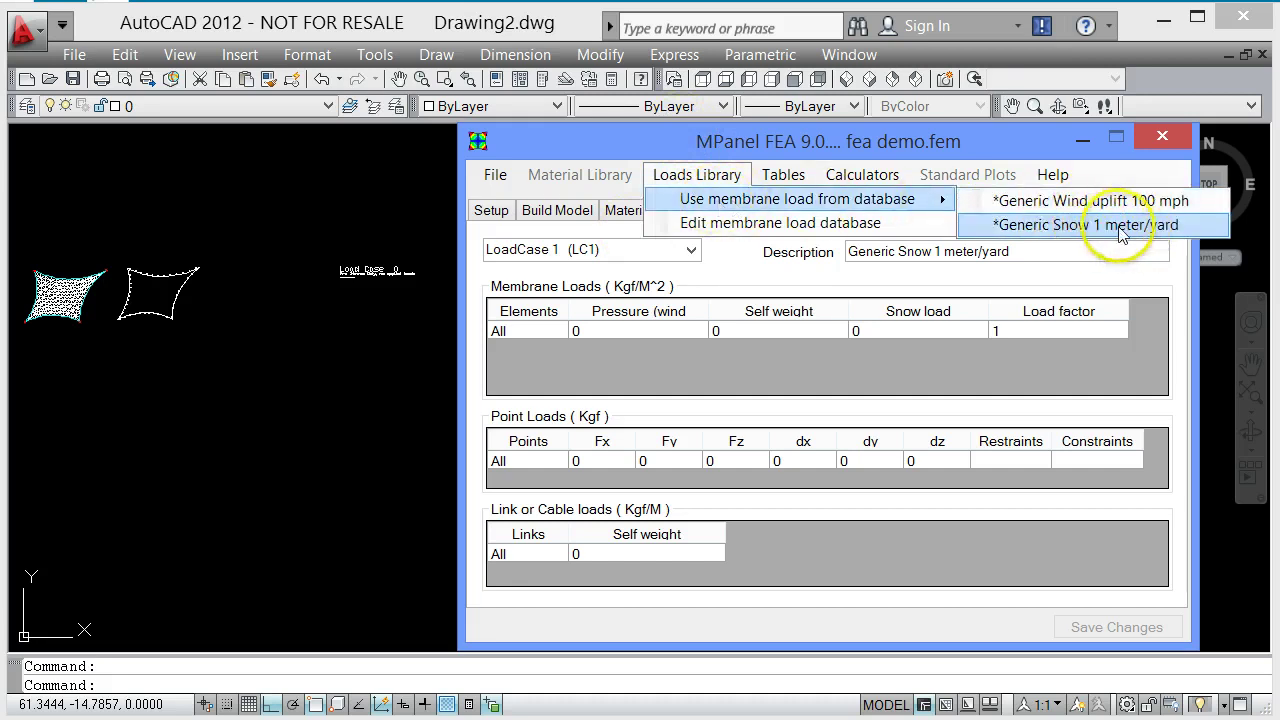
click(1083, 228)
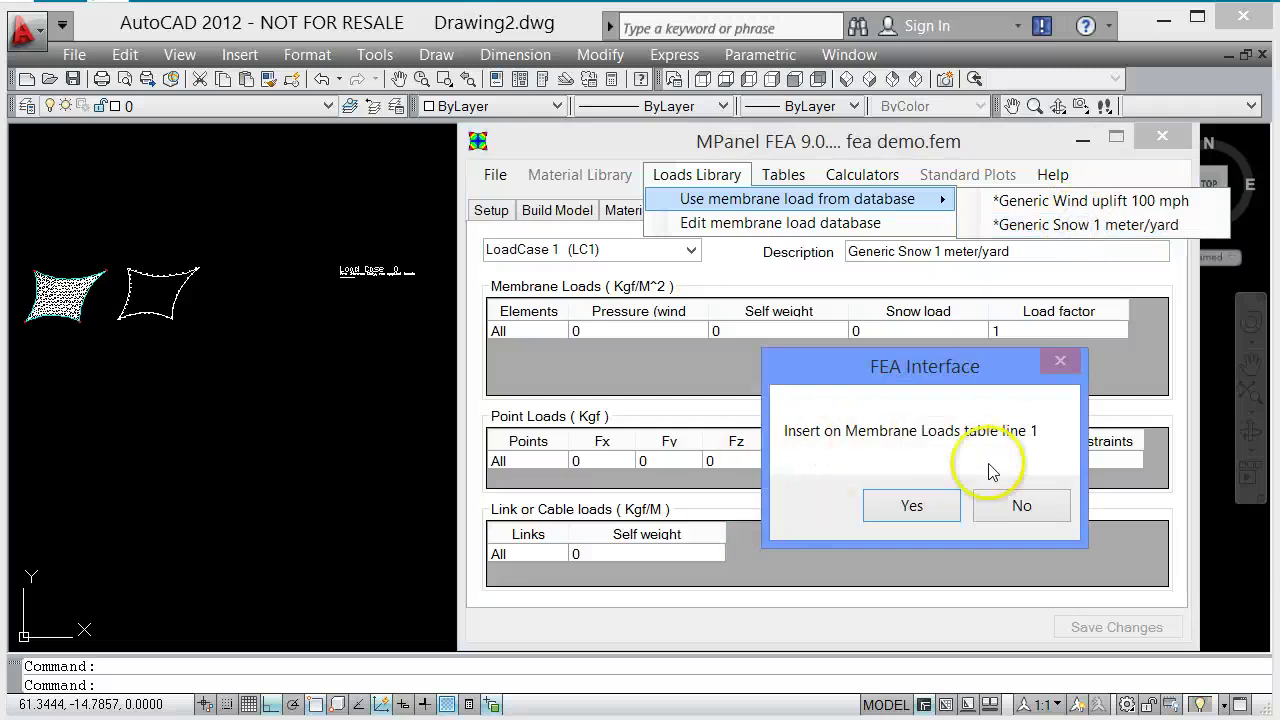
click(911, 506)
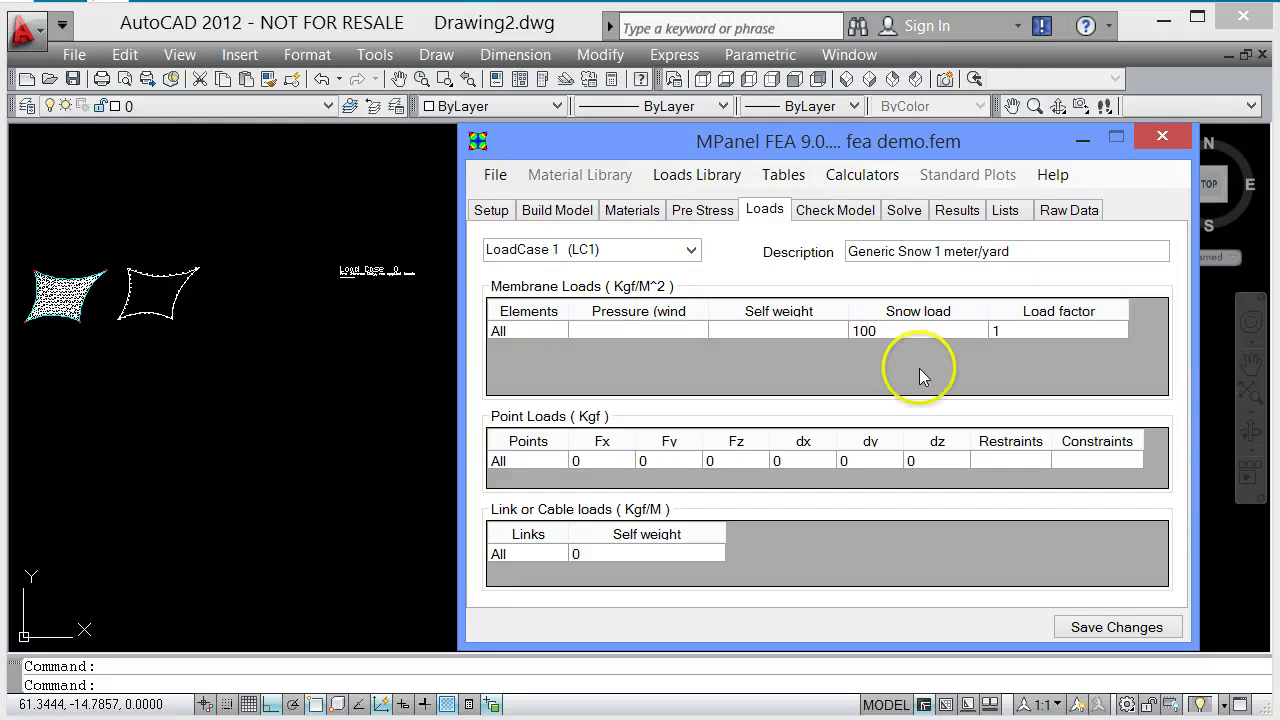
click(1133, 635)
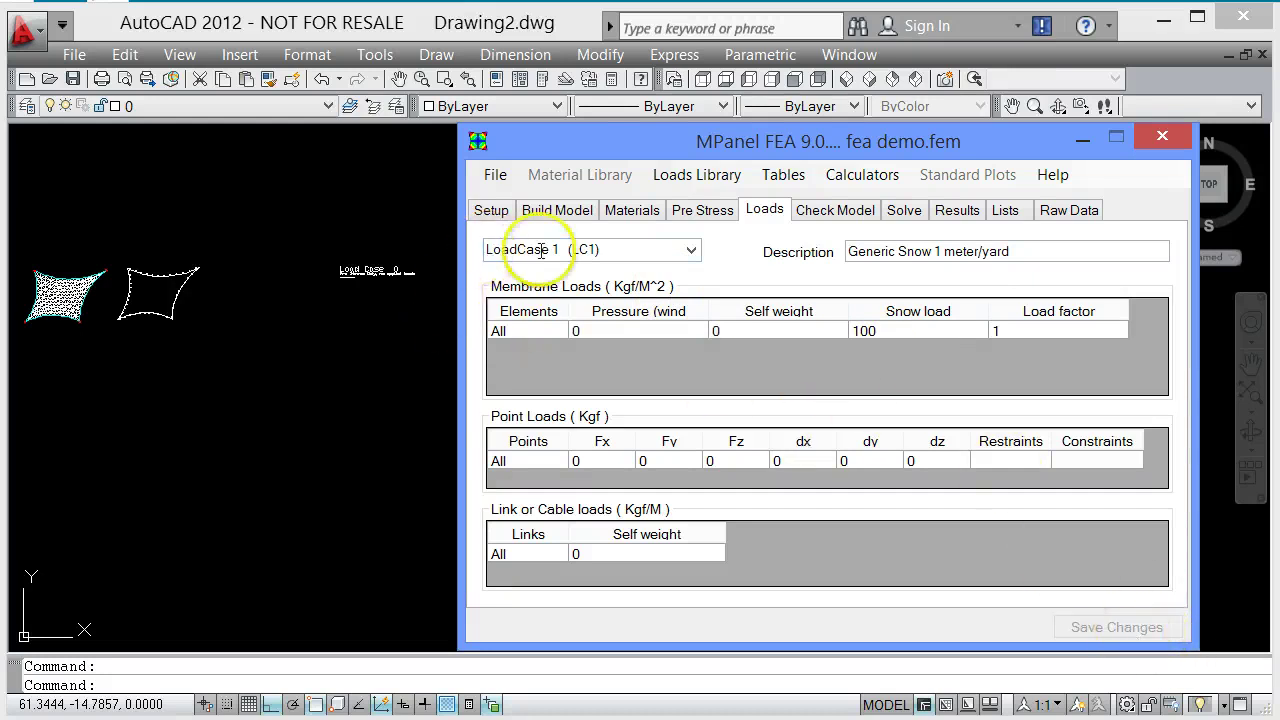
click(689, 250)
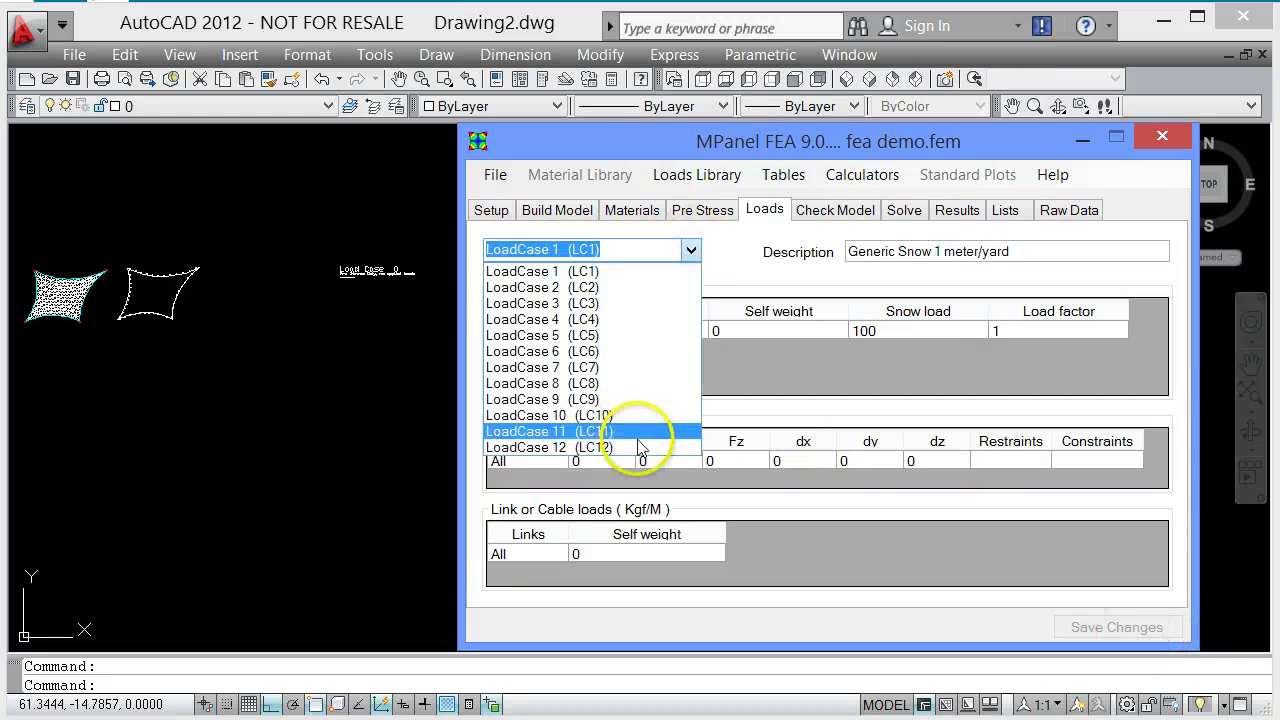
click(620, 250)
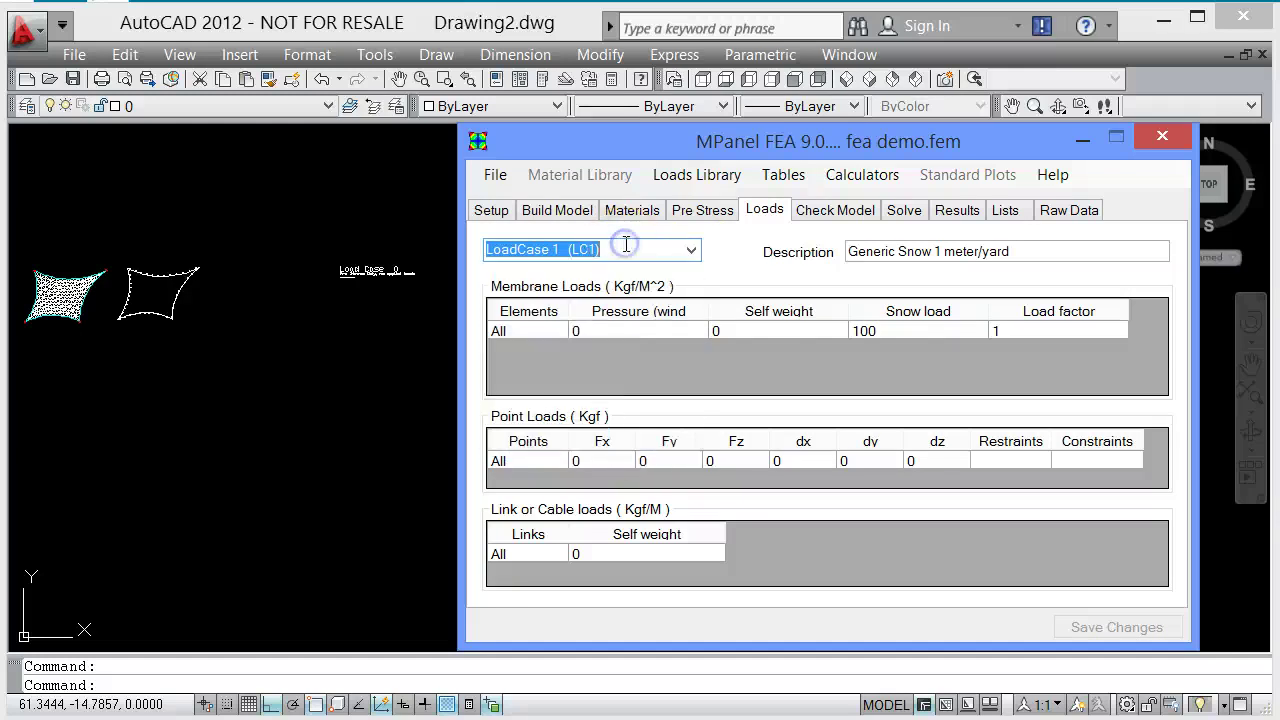
- Solve Load Case 1 (LC1) for the snow load and save results, converged in 19 iterations
click(904, 210)
click(777, 285)
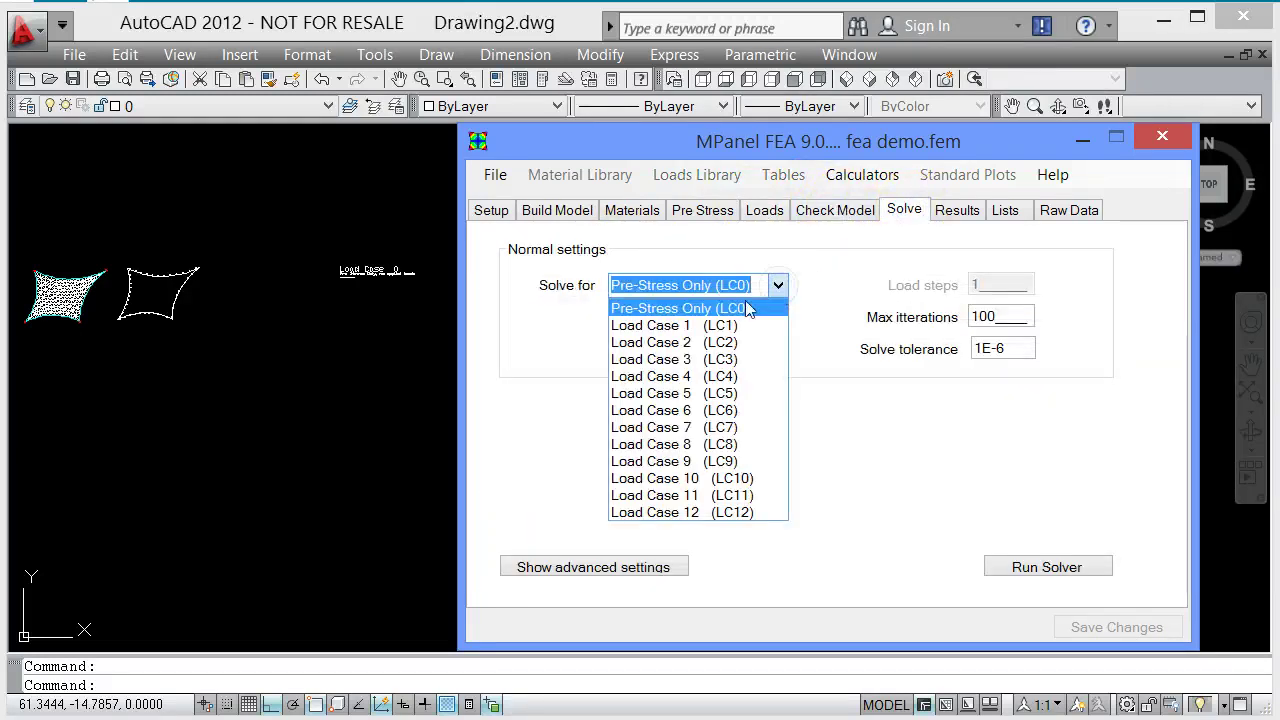
click(753, 326)
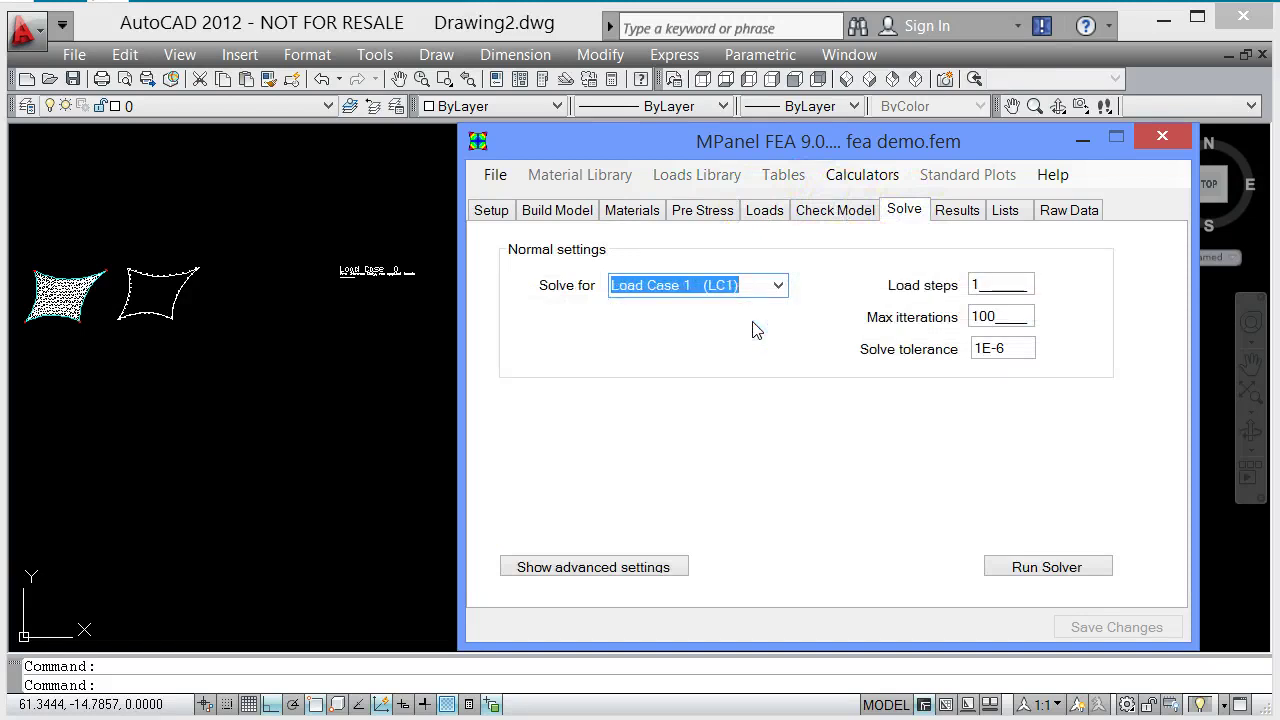
click(1062, 567)
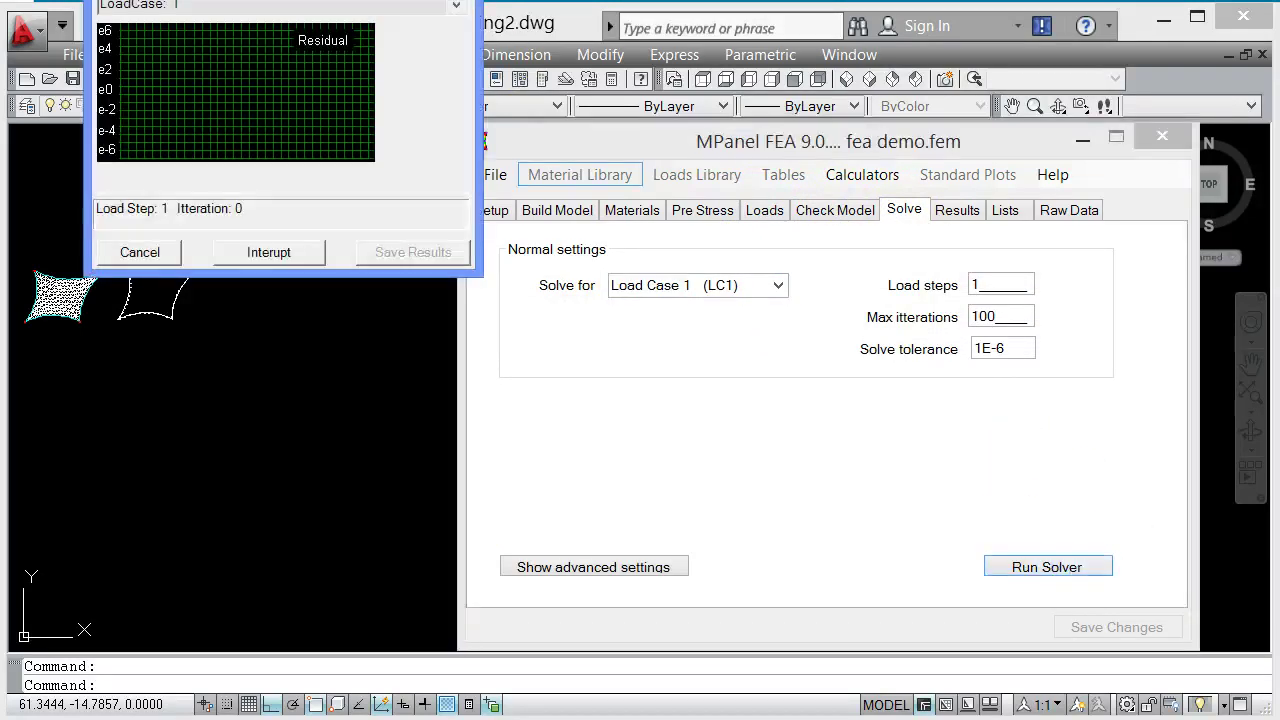
drag(349, 0, 375, 228)
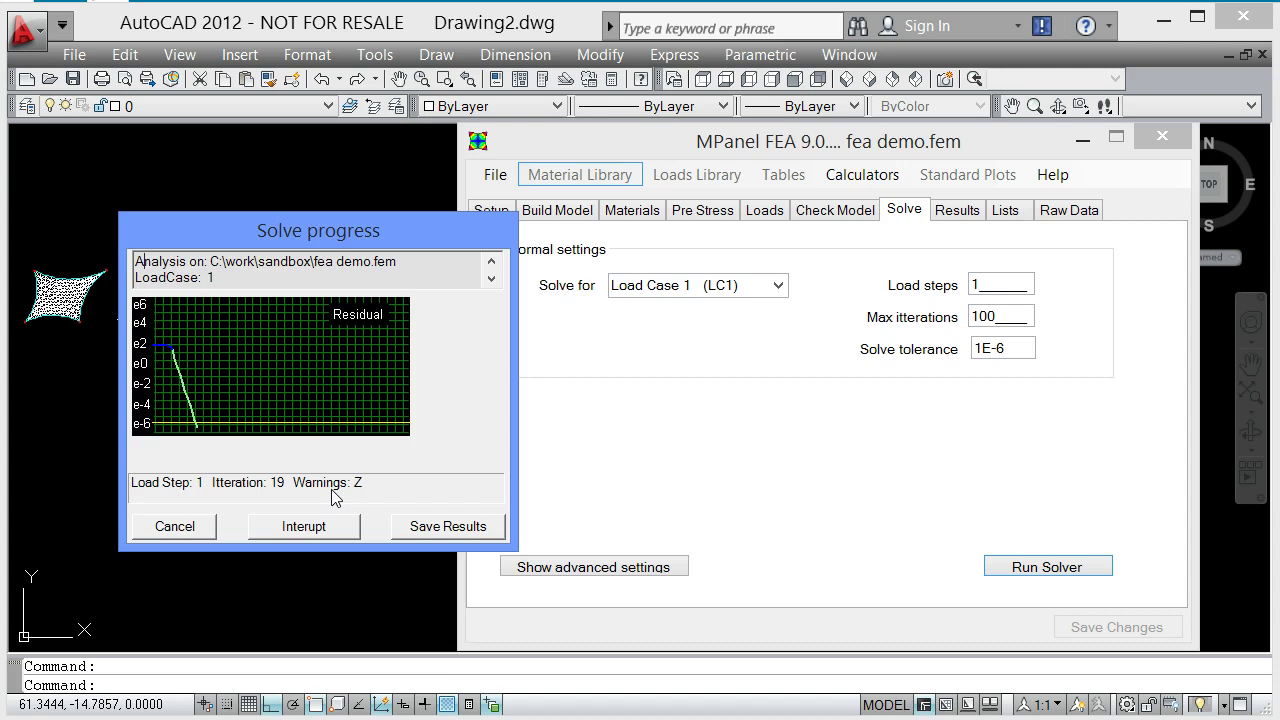
click(452, 527)
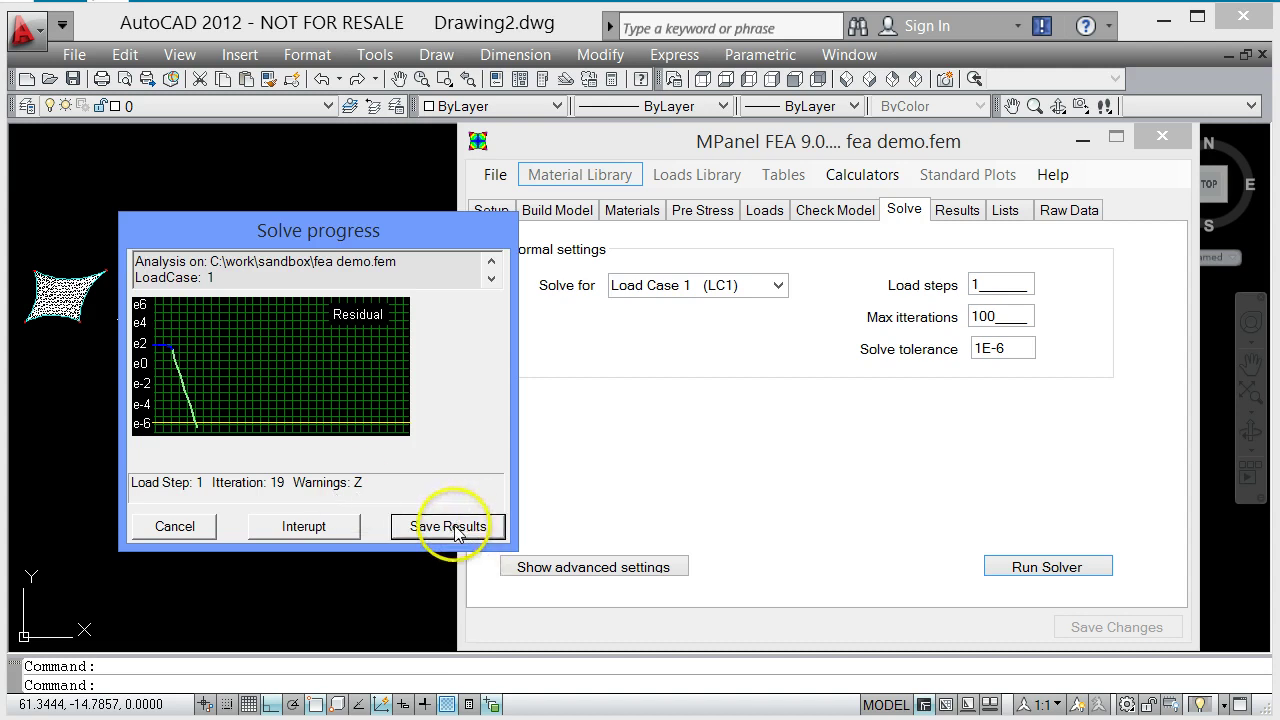
scroll(251, 354, down, 3)
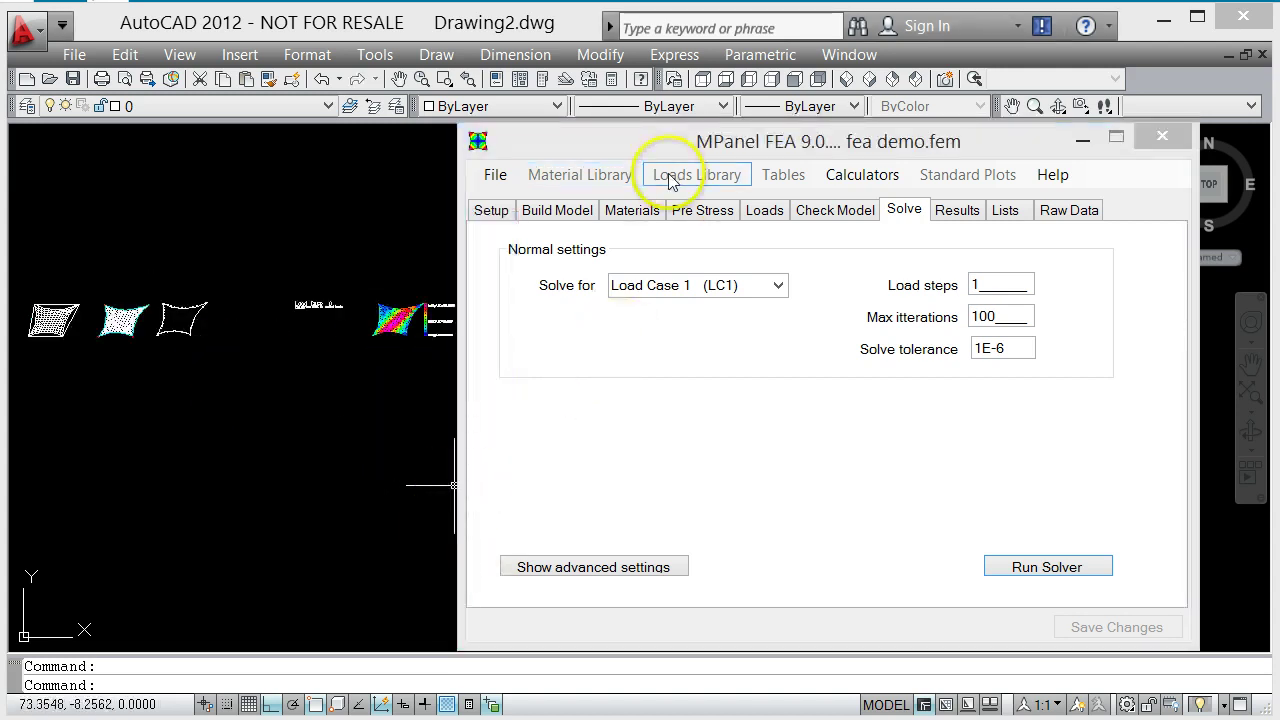
- Plot the Load Case 1 title block at a picked point below the other plots
drag(651, 149, 722, 156)
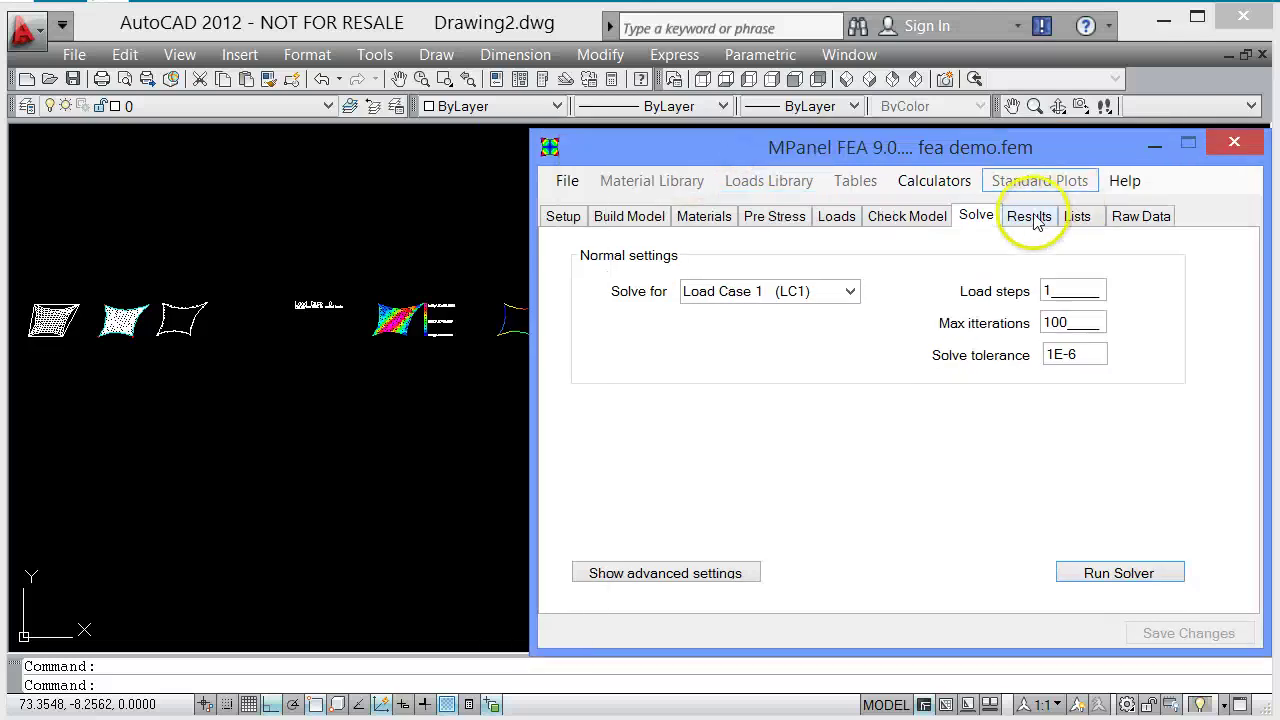
click(1030, 215)
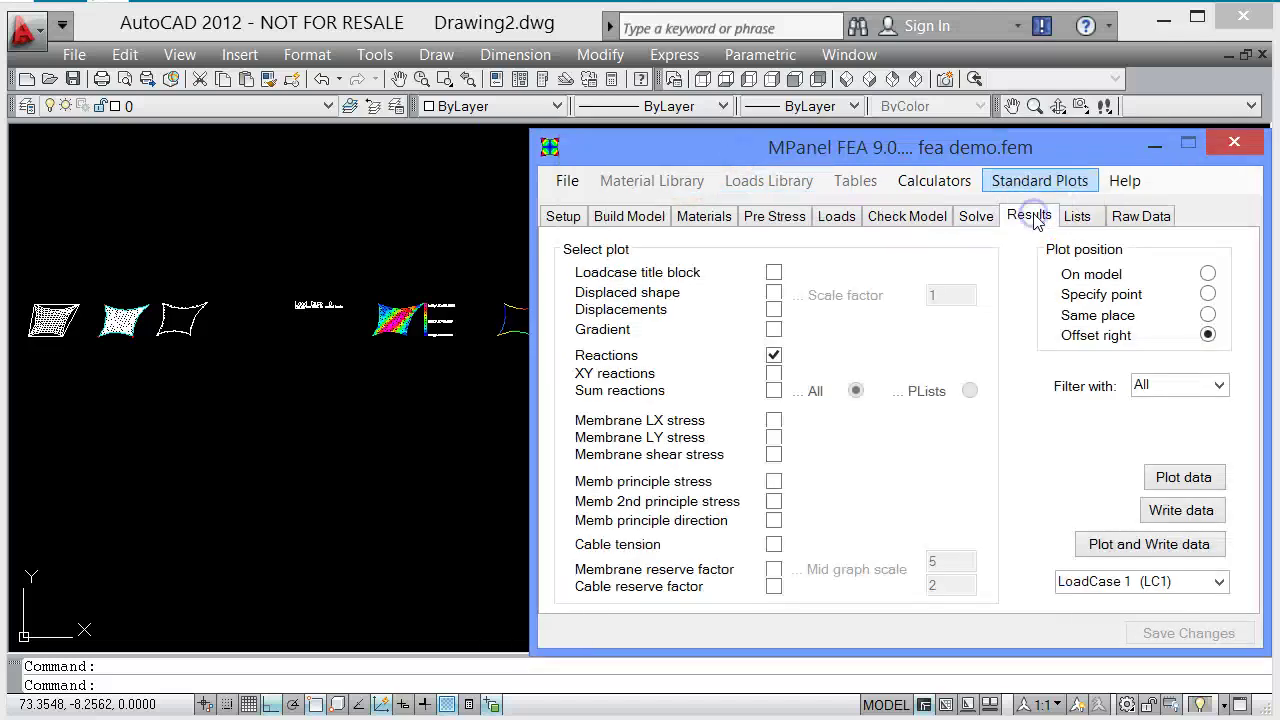
click(774, 272)
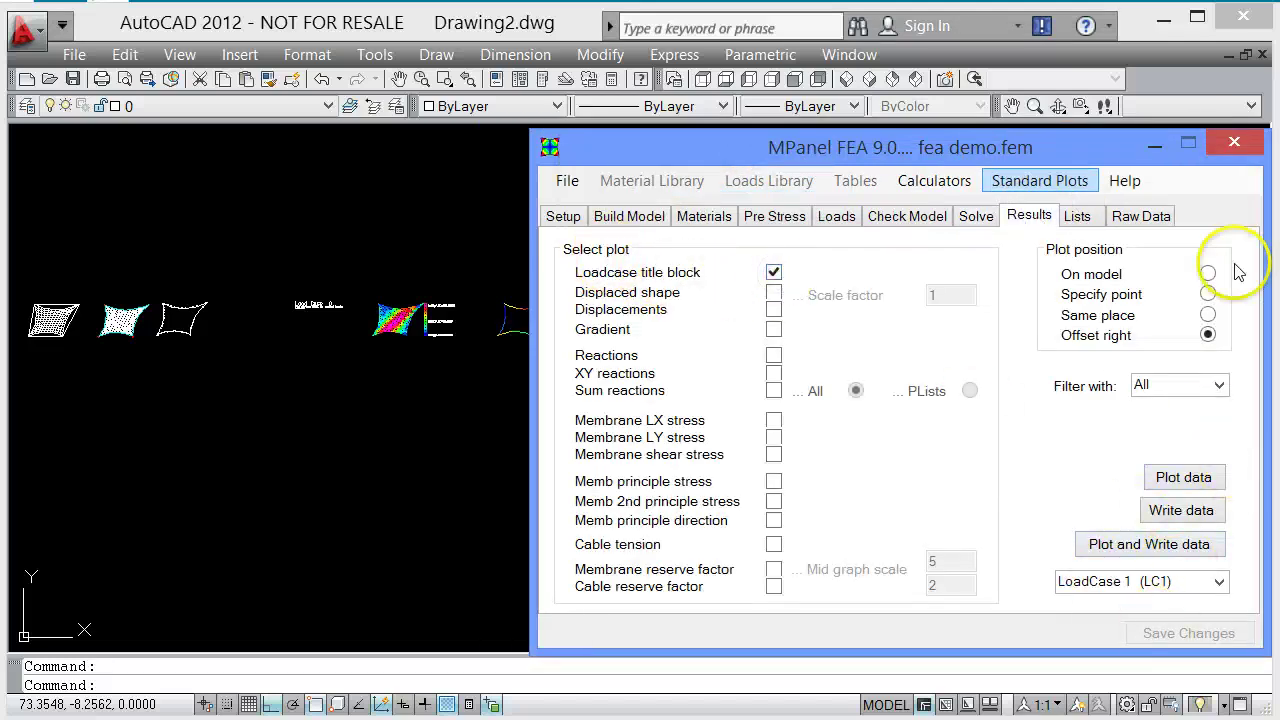
click(1208, 294)
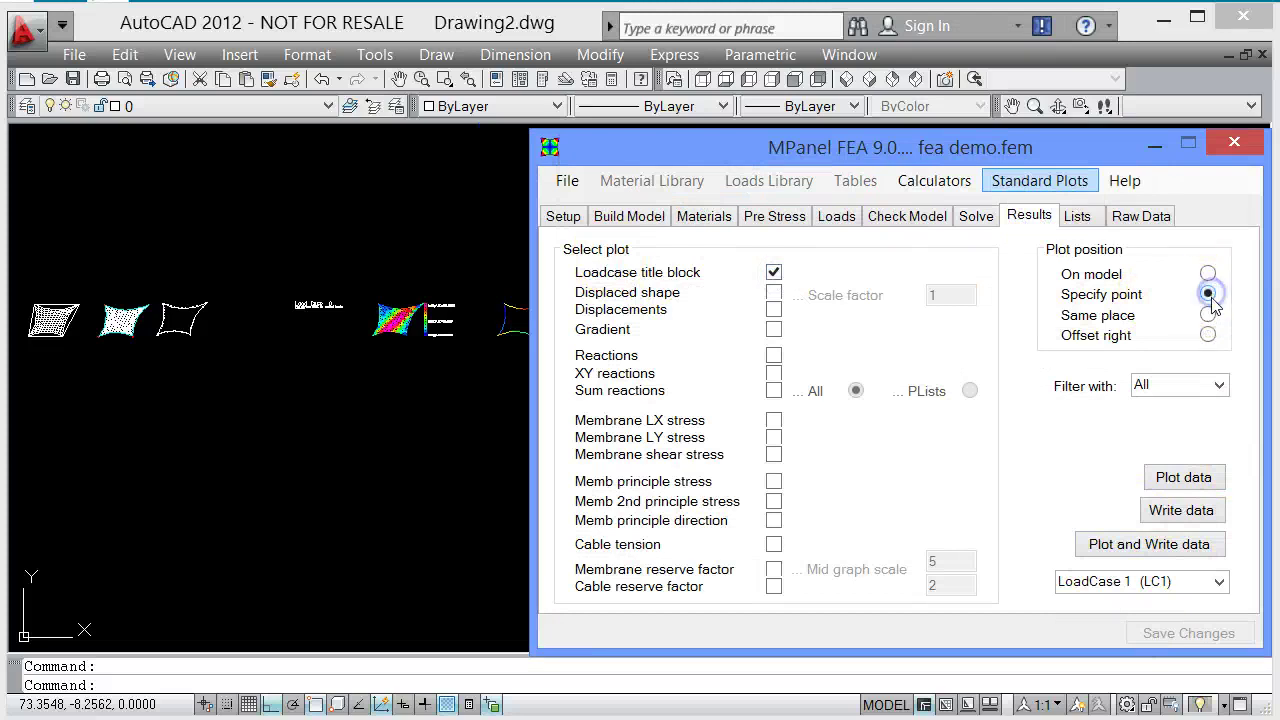
click(1200, 484)
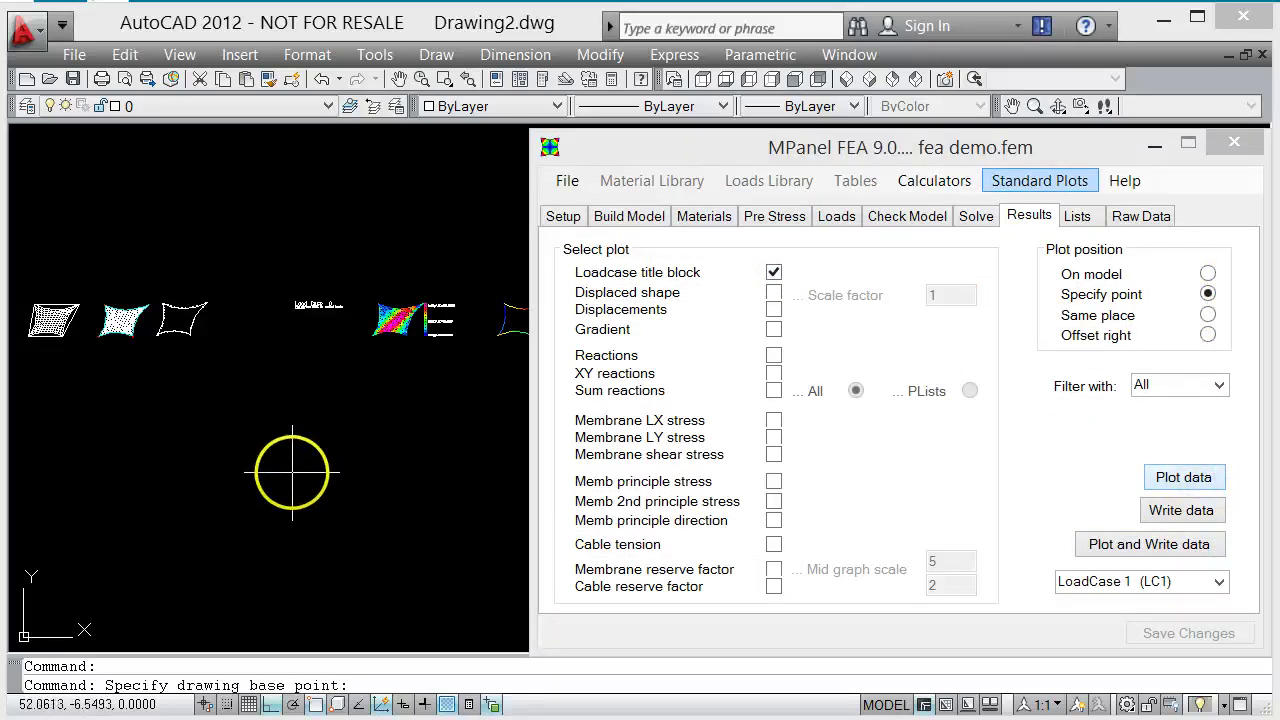
click(292, 472)
scroll(337, 460, up, 5)
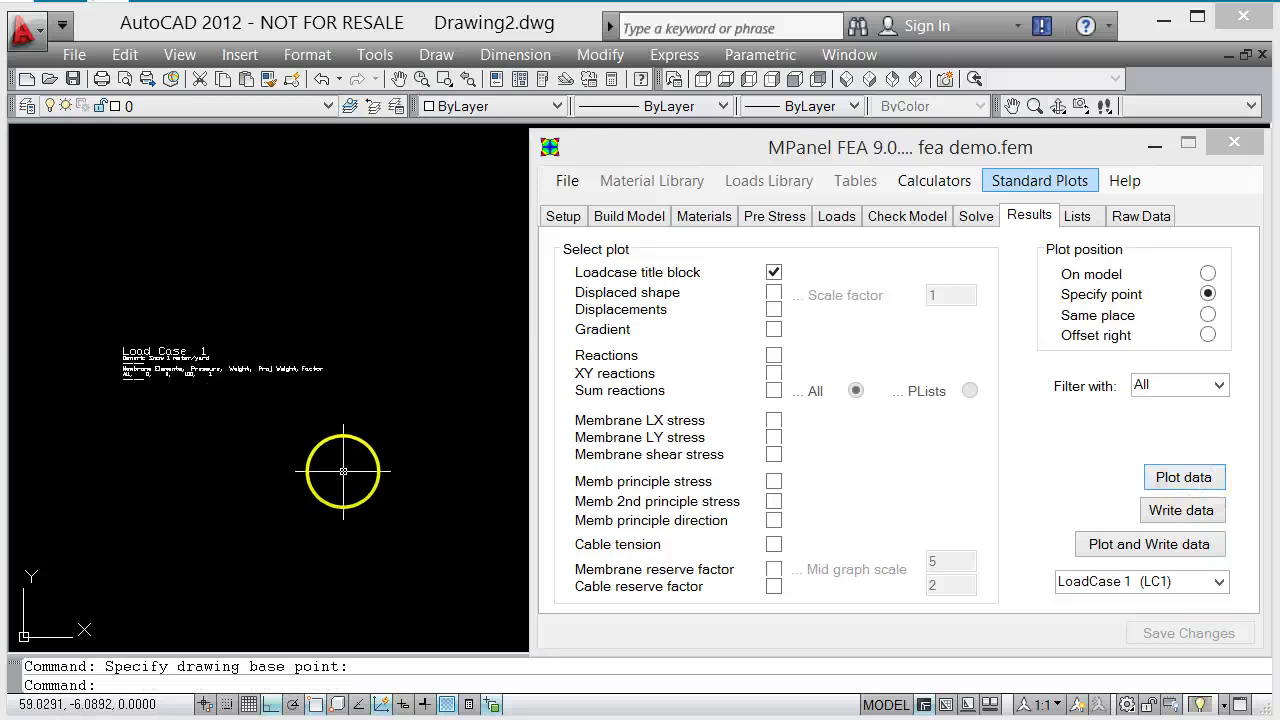
scroll(136, 401, up, 4)
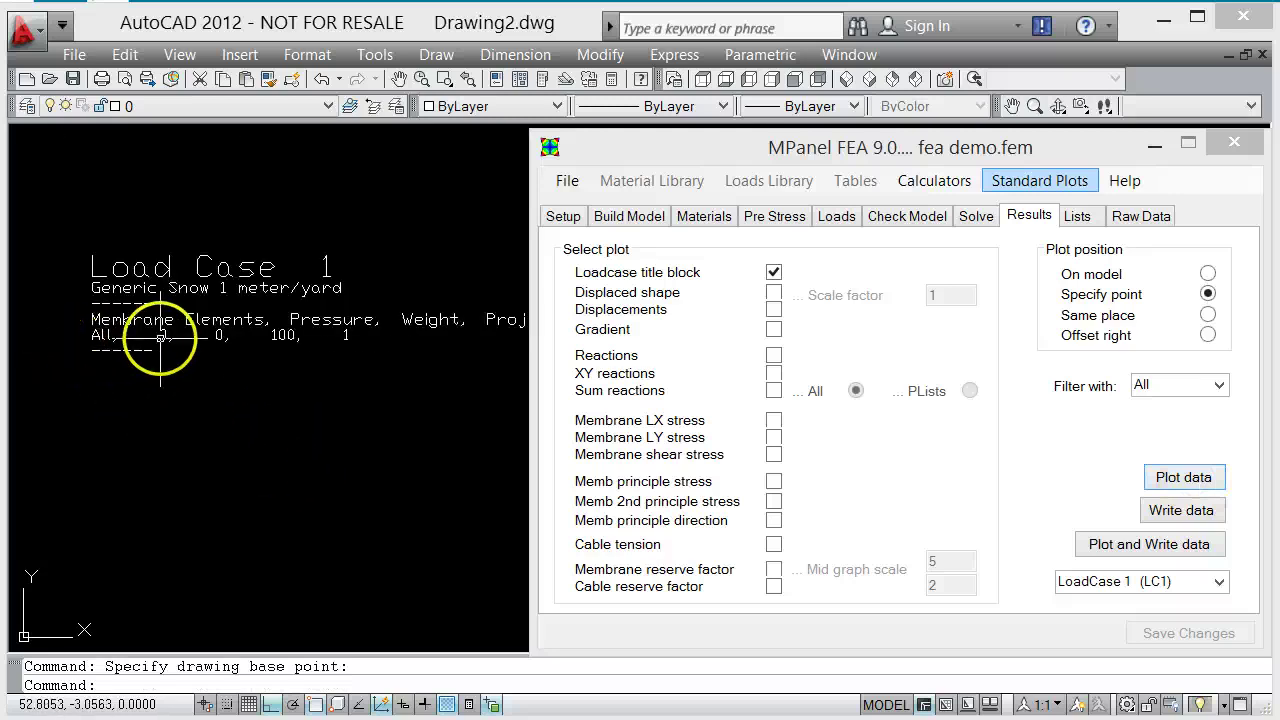
scroll(330, 345, down, 1)
scroll(300, 363, down, 6)
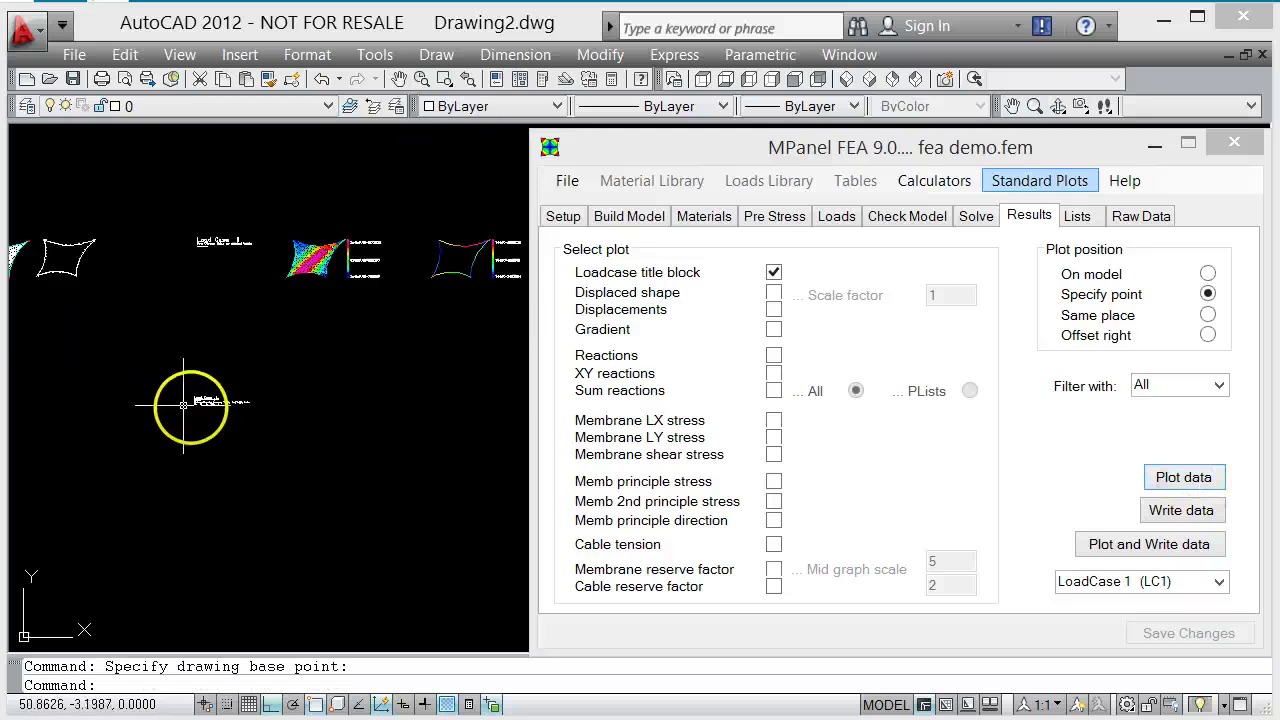
- Plot the snow-loaded membrane's displaced shape, offset to the right of the title block
click(1207, 334)
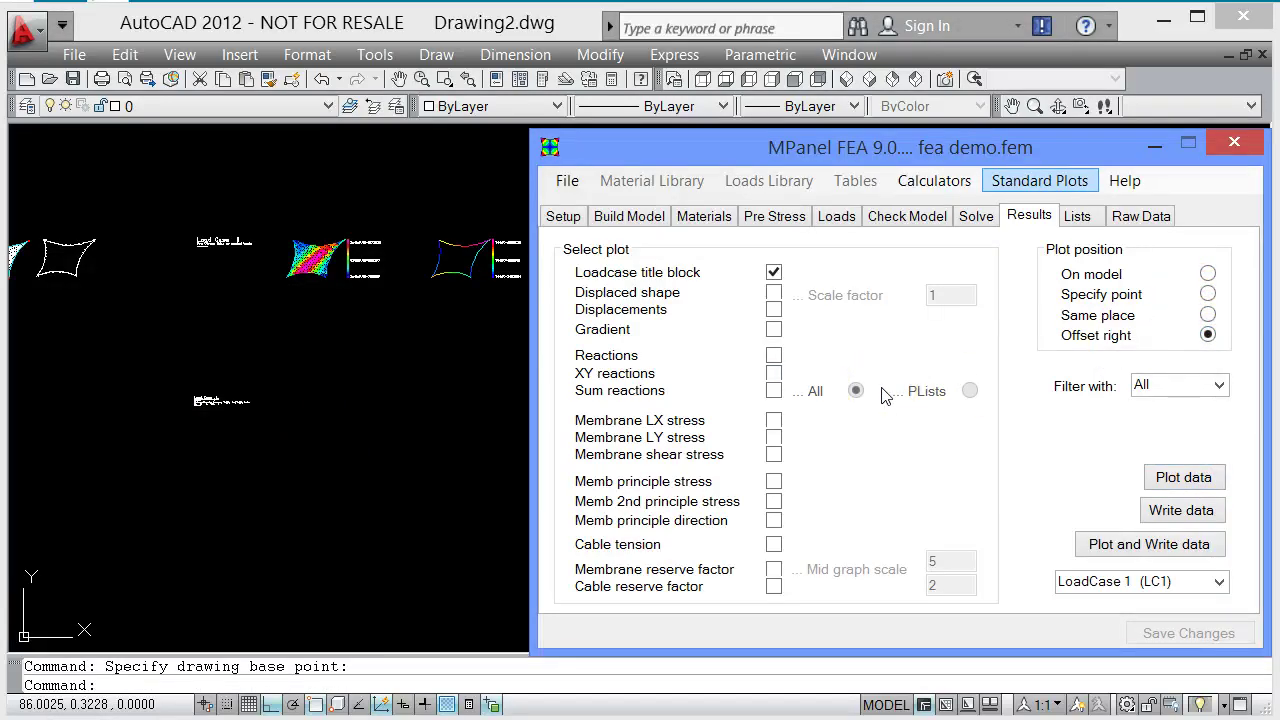
click(773, 272)
click(775, 293)
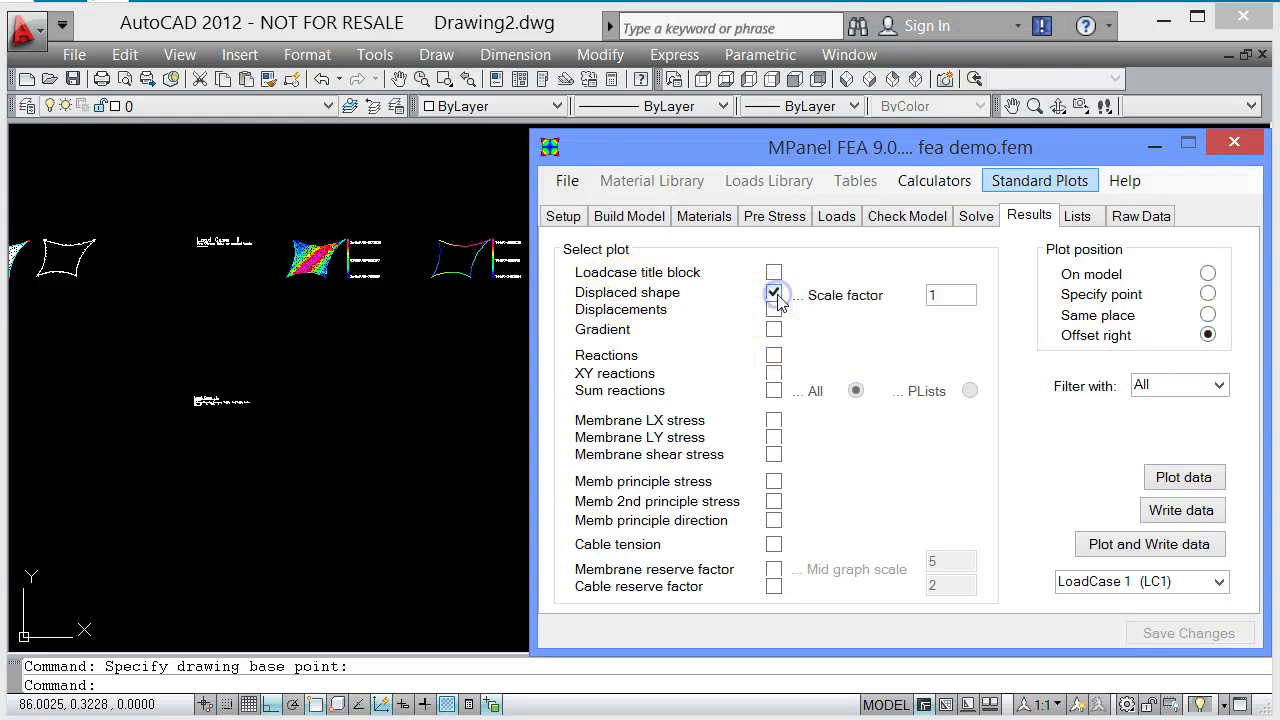
click(1186, 480)
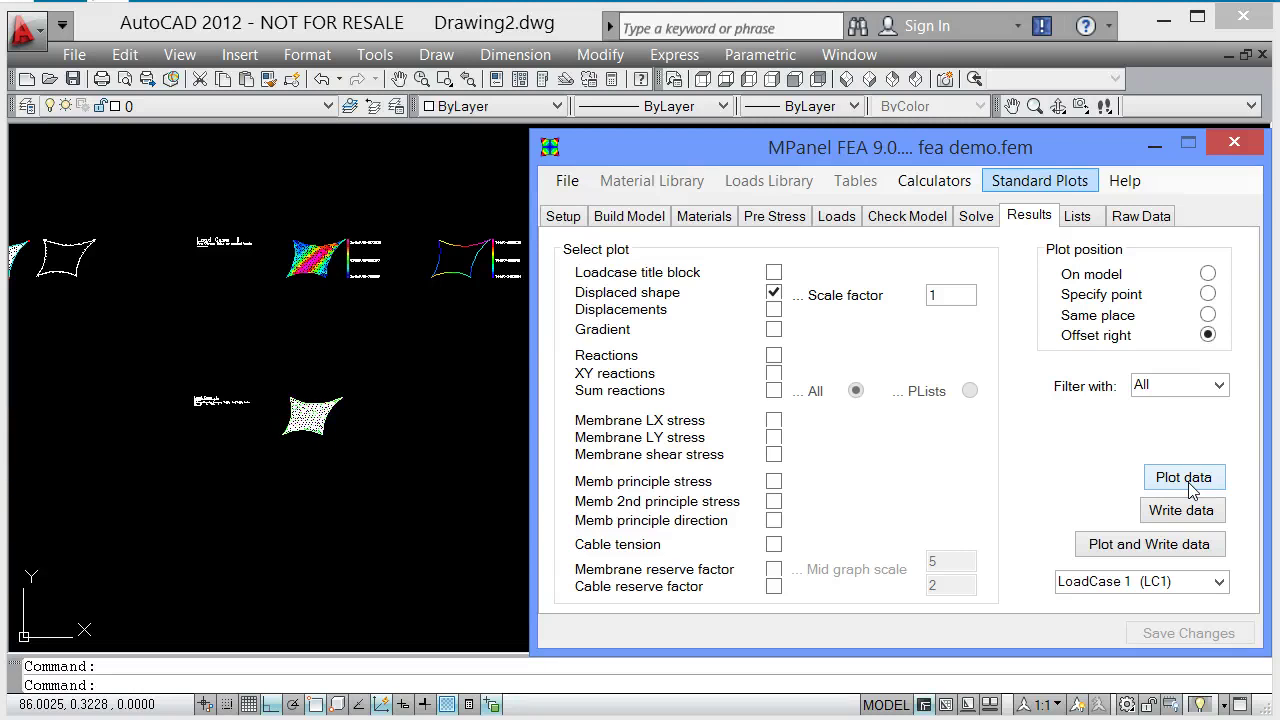
click(322, 382)
scroll(312, 455, up, 3)
scroll(240, 355, up, 2)
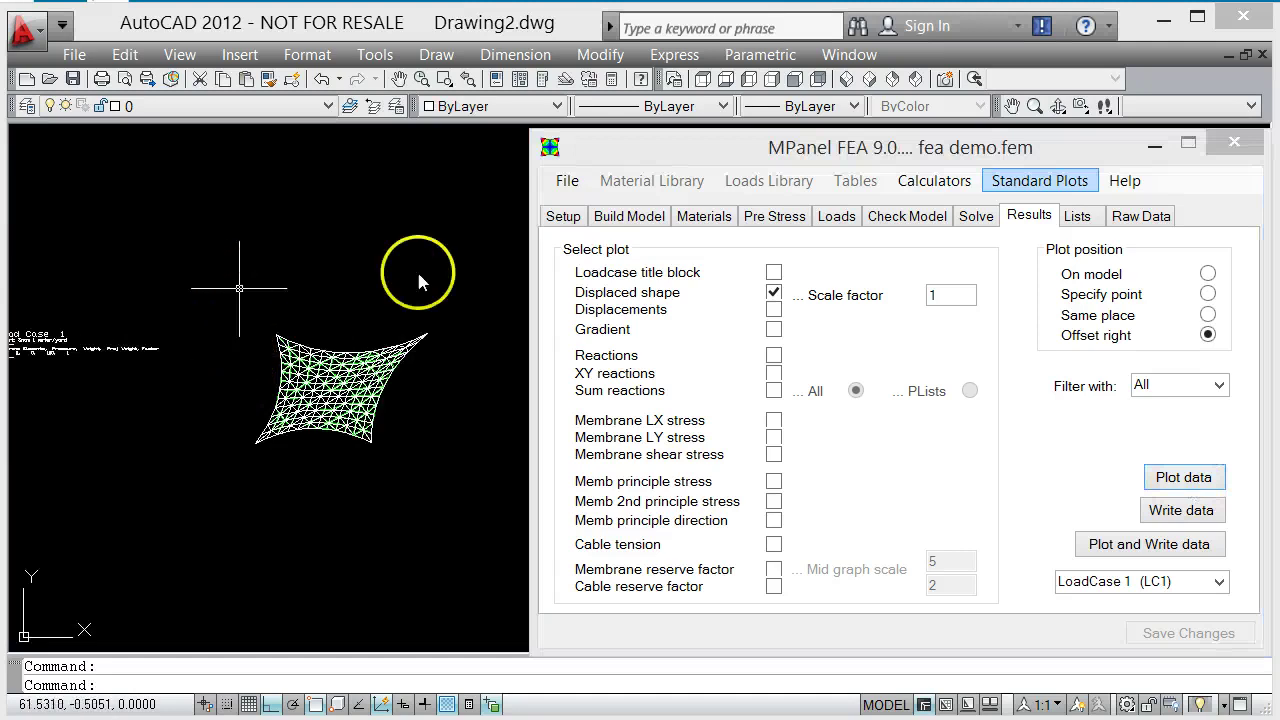
- With MPanel minimized, window-select the membrane meshes and 3D-orbit to view them side-on
click(1154, 145)
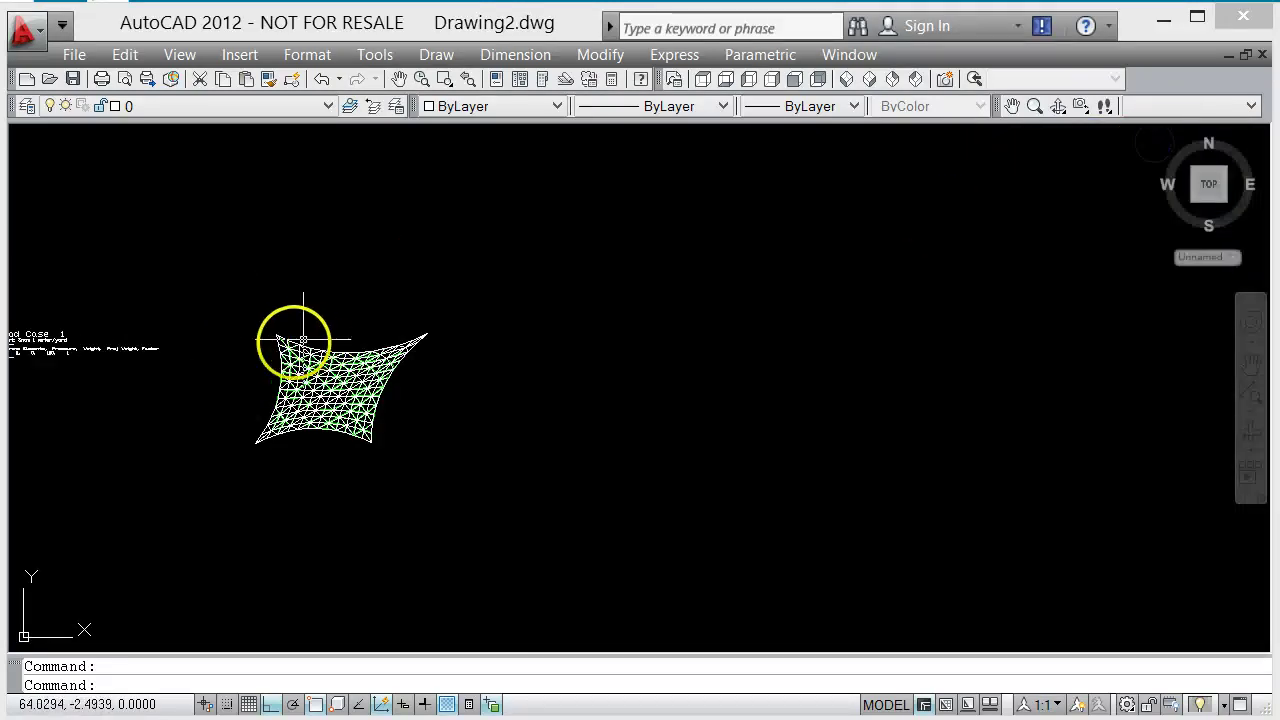
scroll(209, 380, up, 3)
click(214, 219)
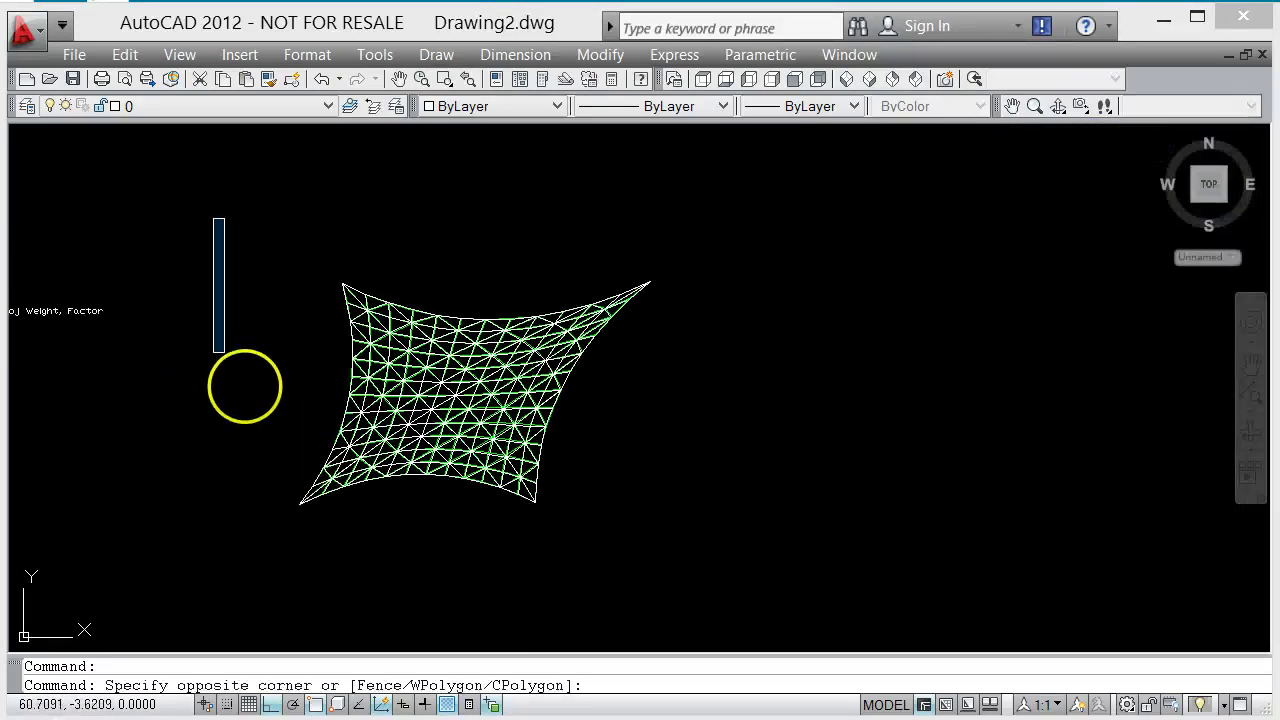
click(680, 562)
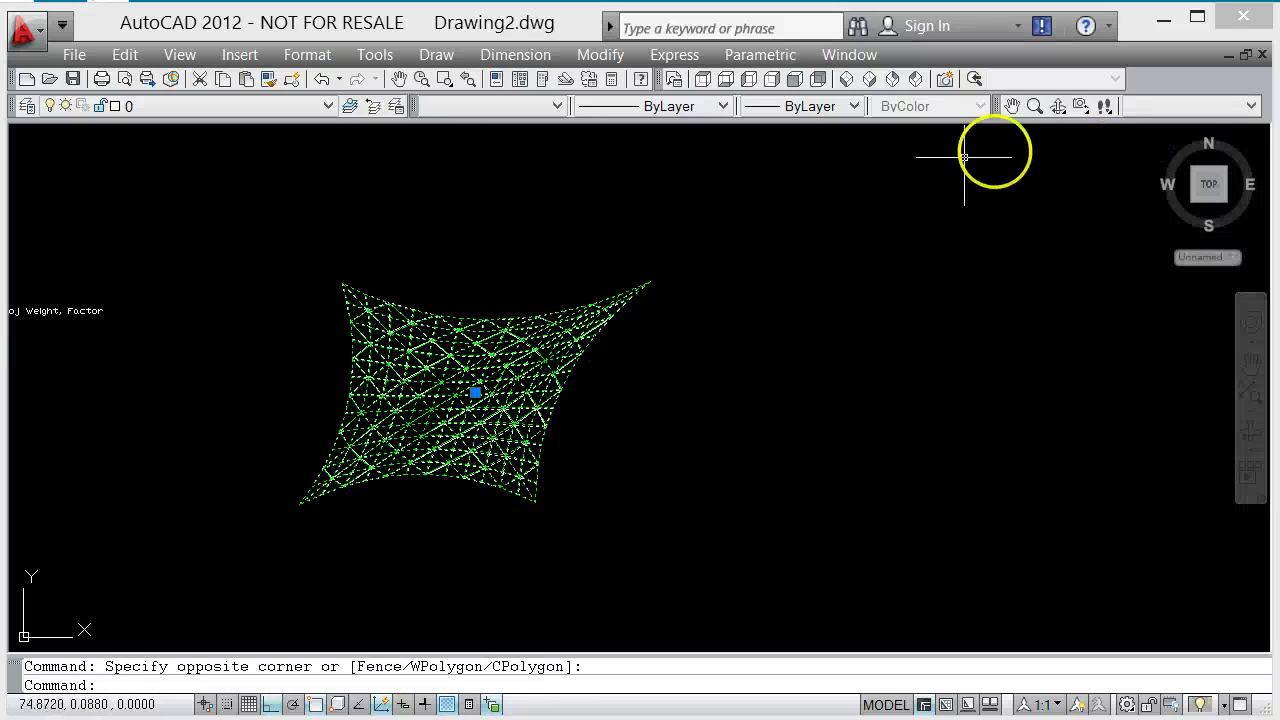
click(1058, 106)
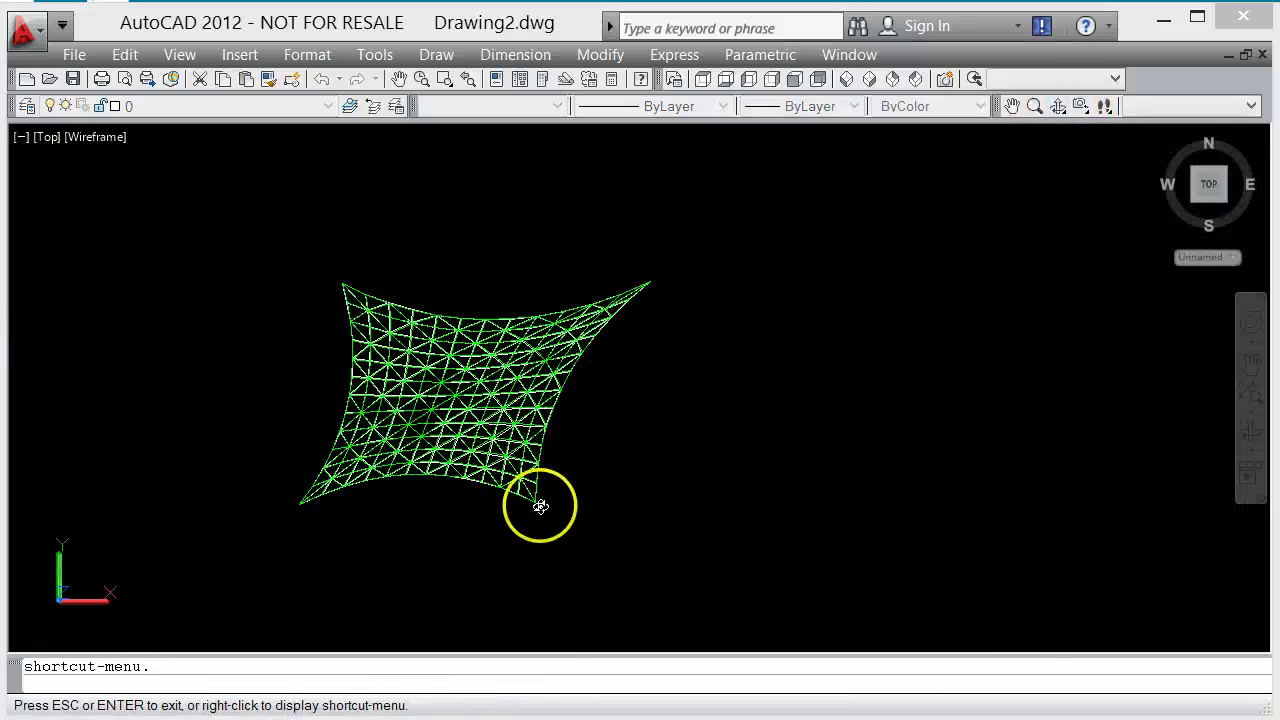
drag(511, 524, 497, 365)
scroll(426, 429, up, 5)
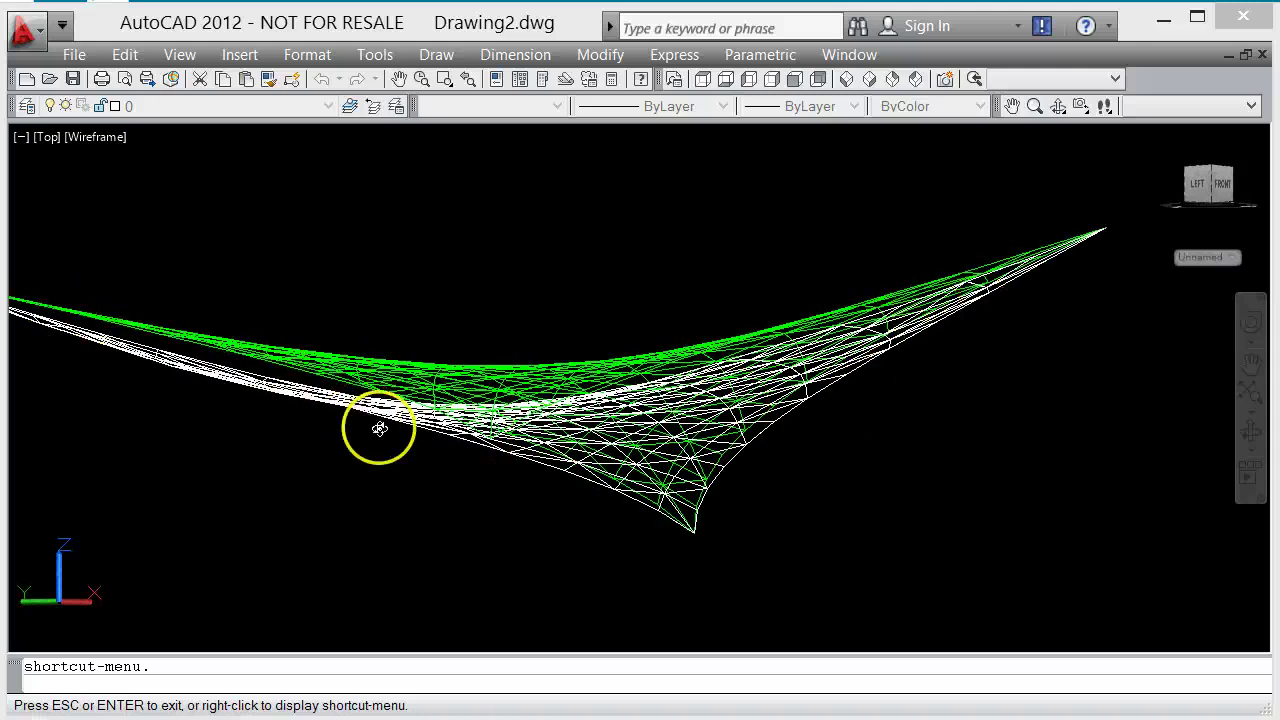
- Return to the Top plan view, zoom out, and bring MPanel FEA back
click(703, 79)
scroll(206, 268, down, 4)
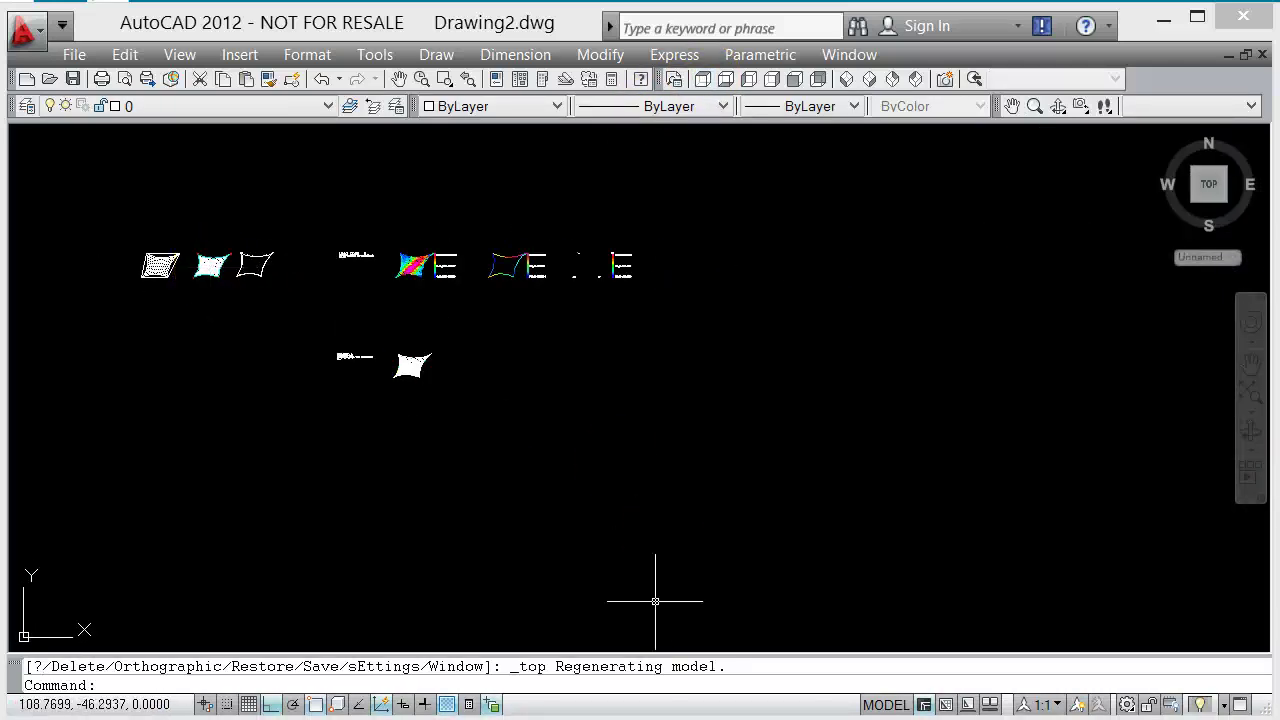
key(alt+Tab)
- Plot Load Case 1 cable tensions and zoom into the legend spanning 987.5232–1899.7762 Kgf
click(908, 148)
click(773, 544)
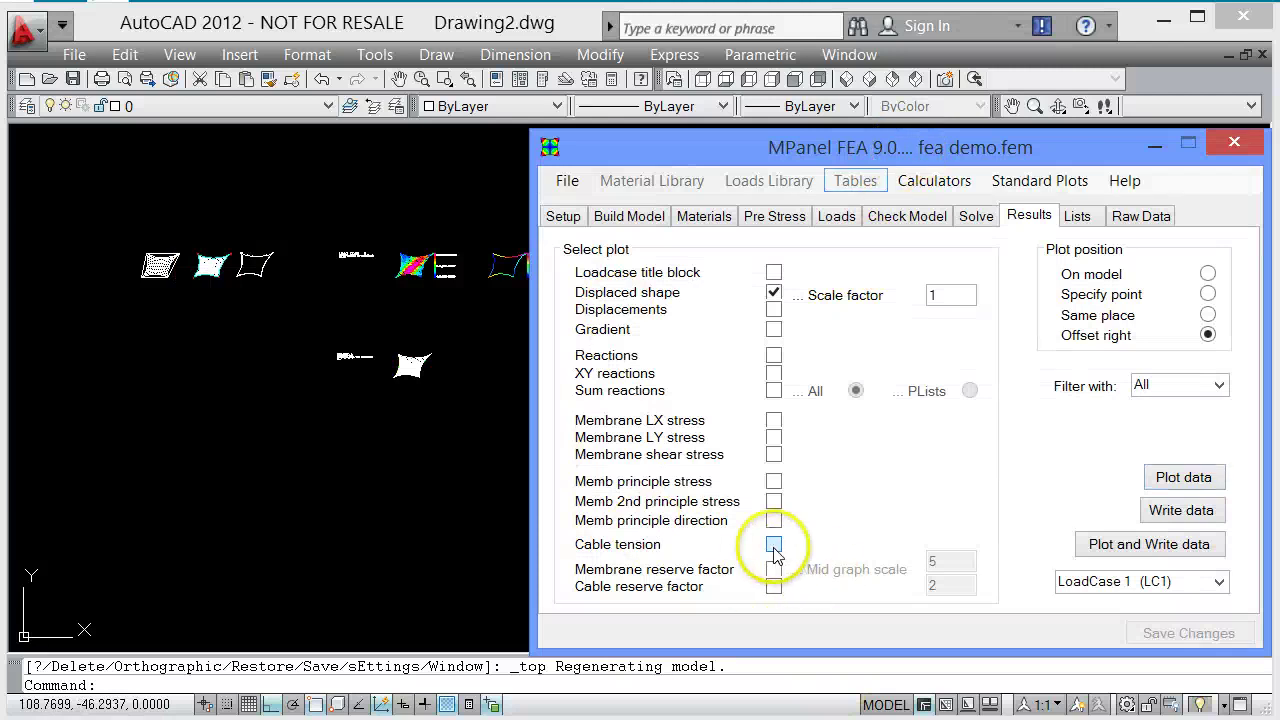
click(1208, 481)
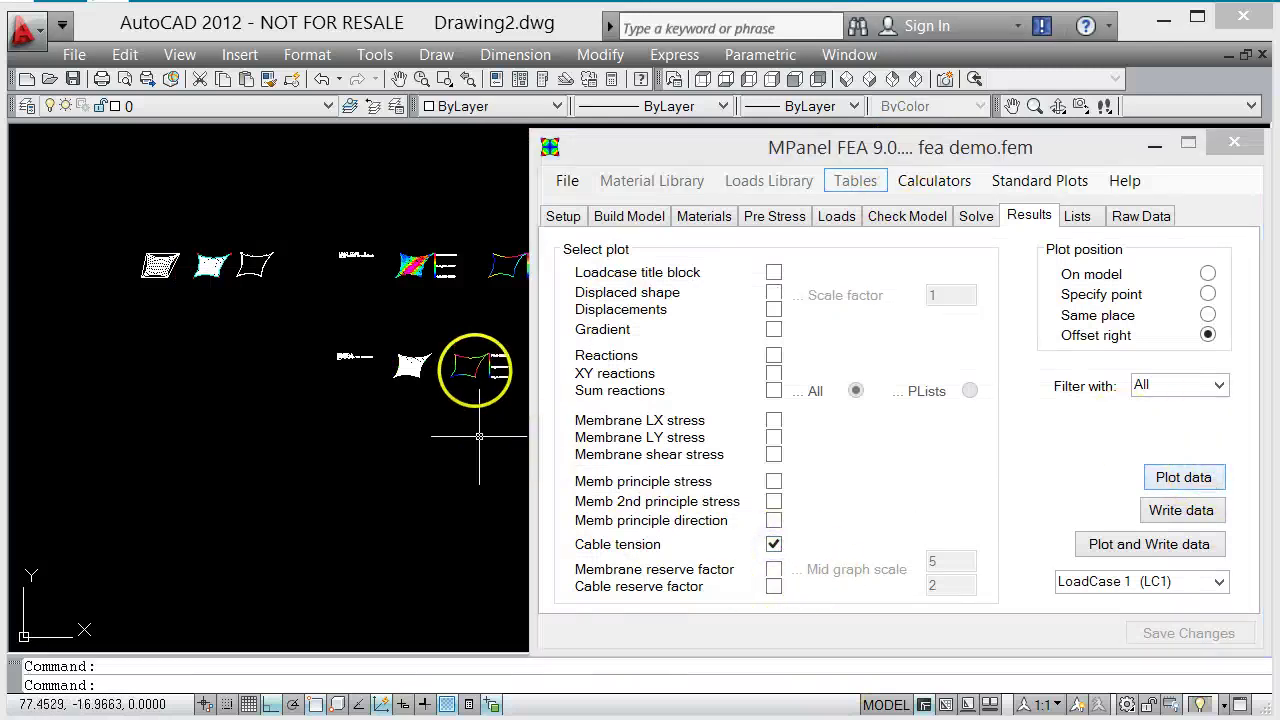
scroll(506, 380, up, 3)
scroll(230, 350, down, 1)
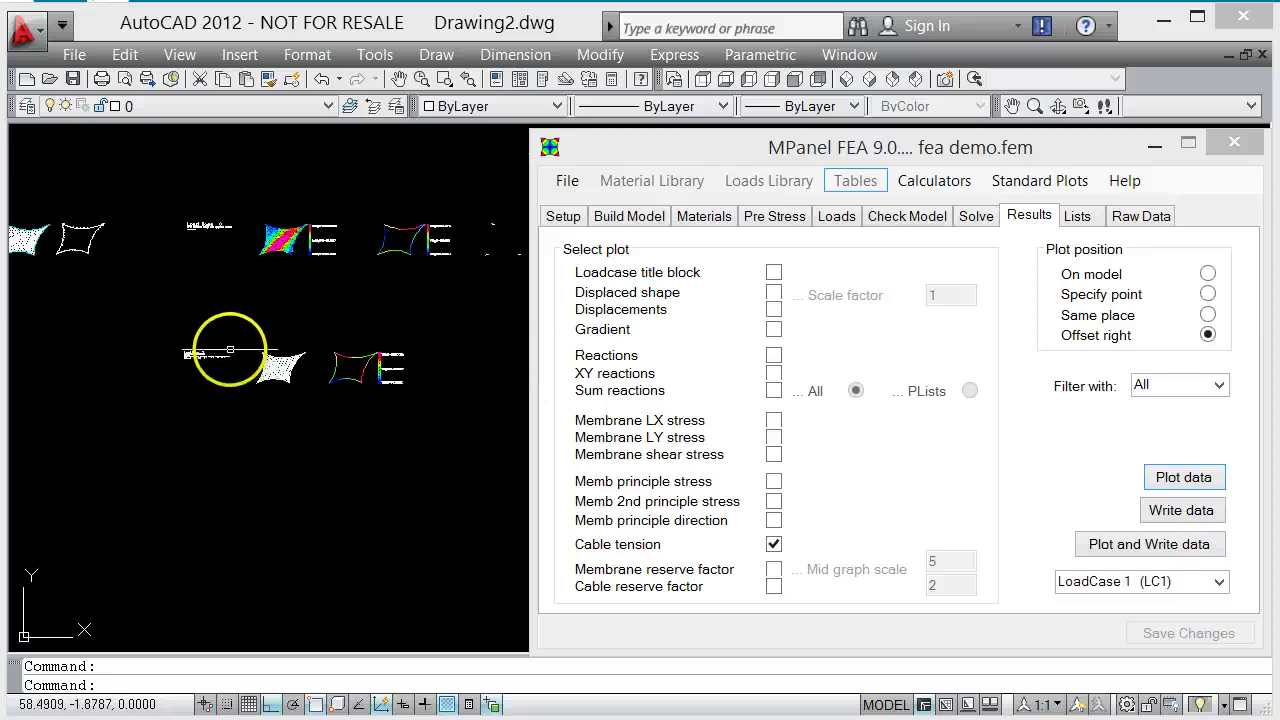
scroll(230, 350, up, 3)
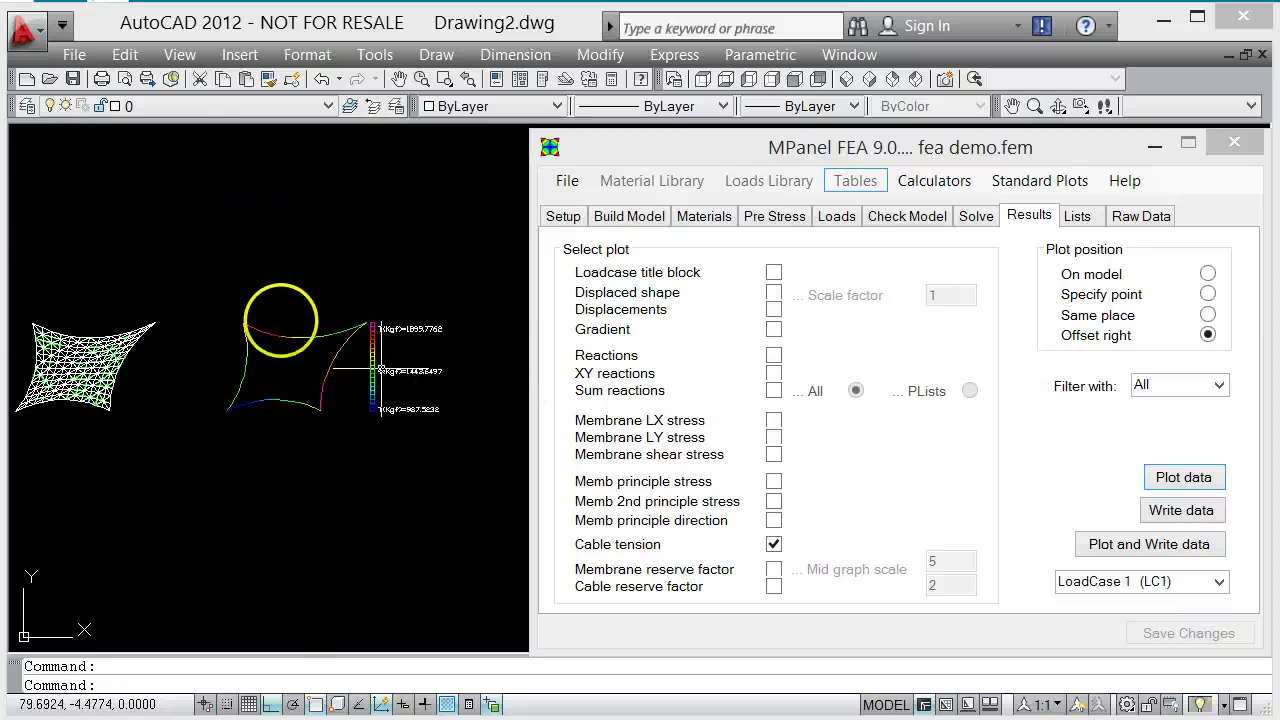
scroll(275, 312, up, 4)
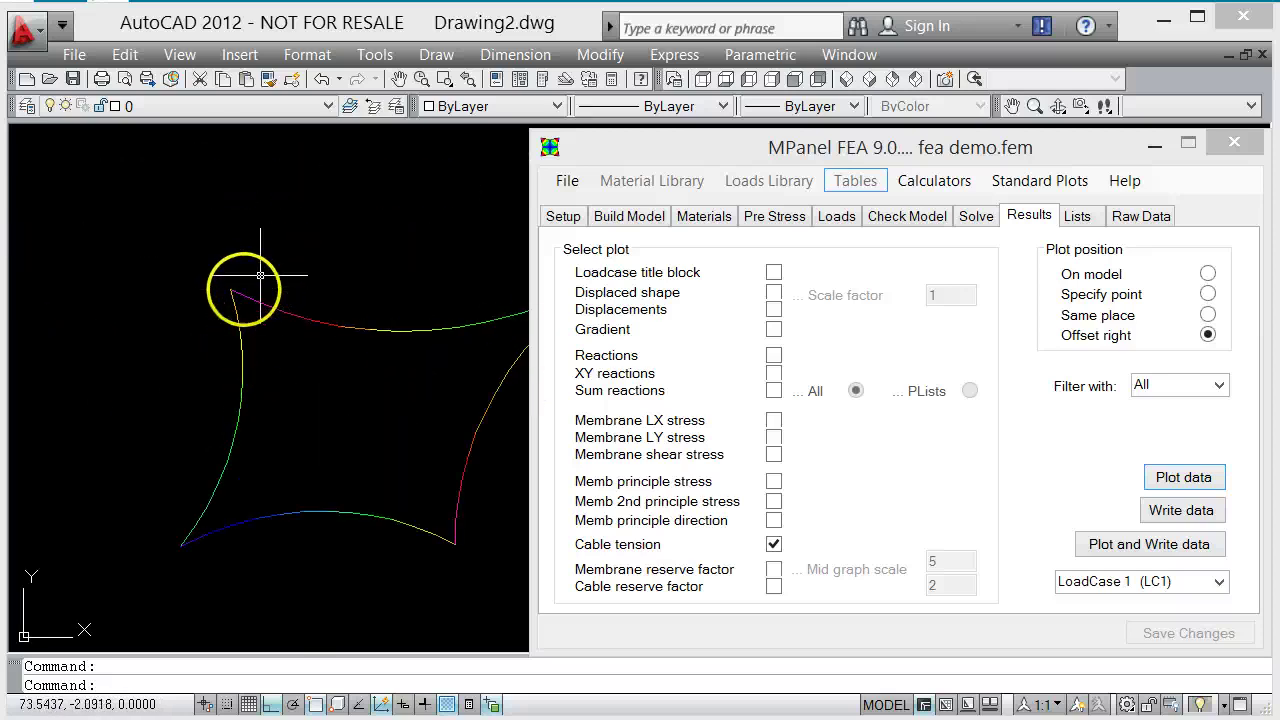
scroll(215, 315, down, 2)
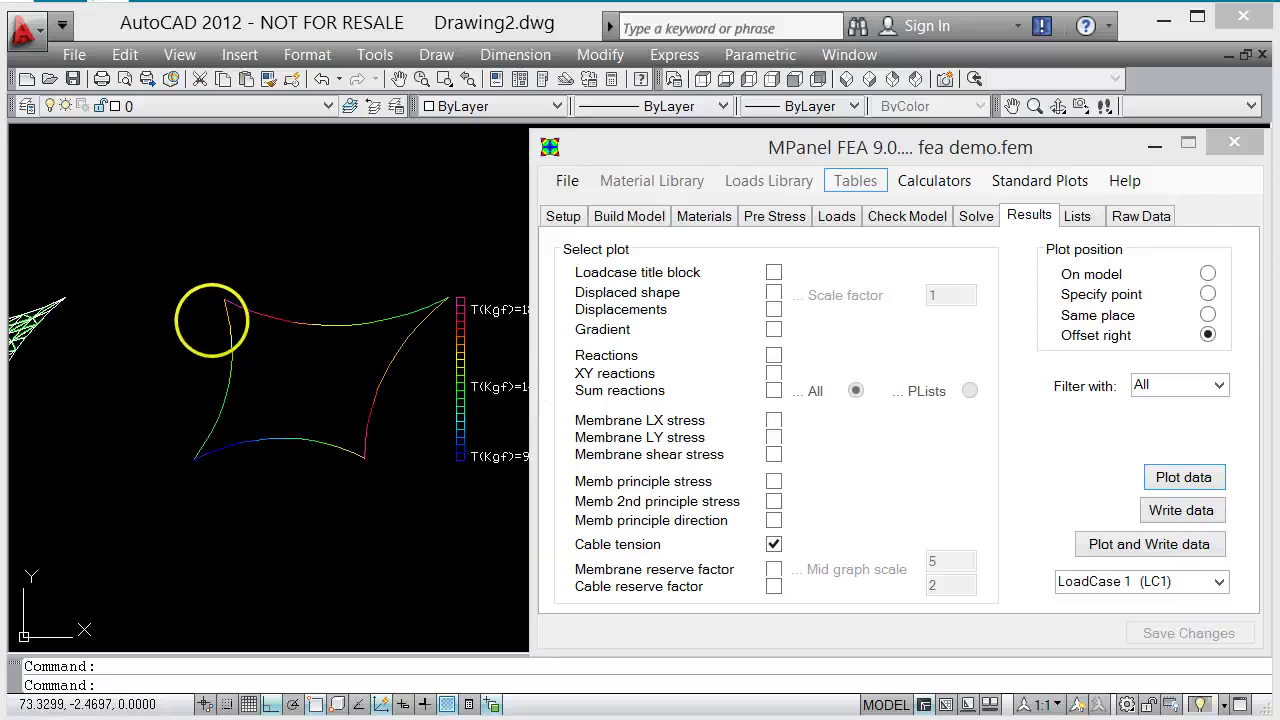
scroll(208, 323, down, 3)
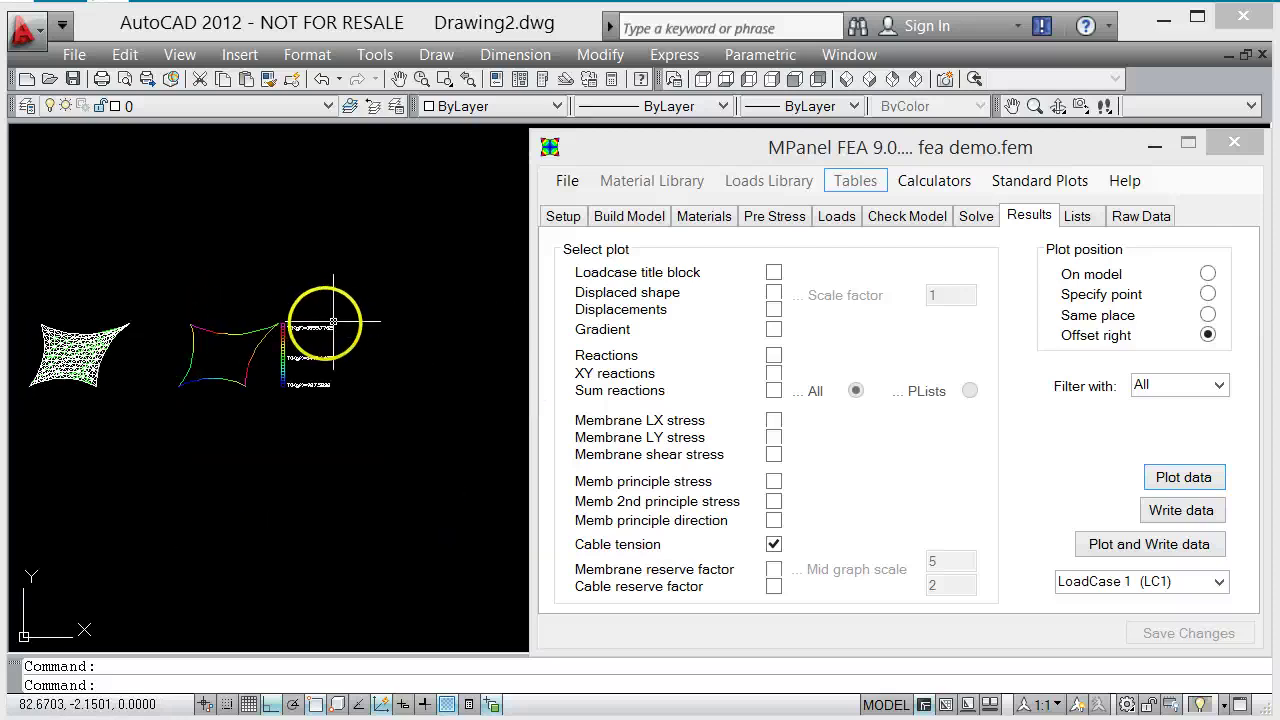
scroll(333, 322, up, 5)
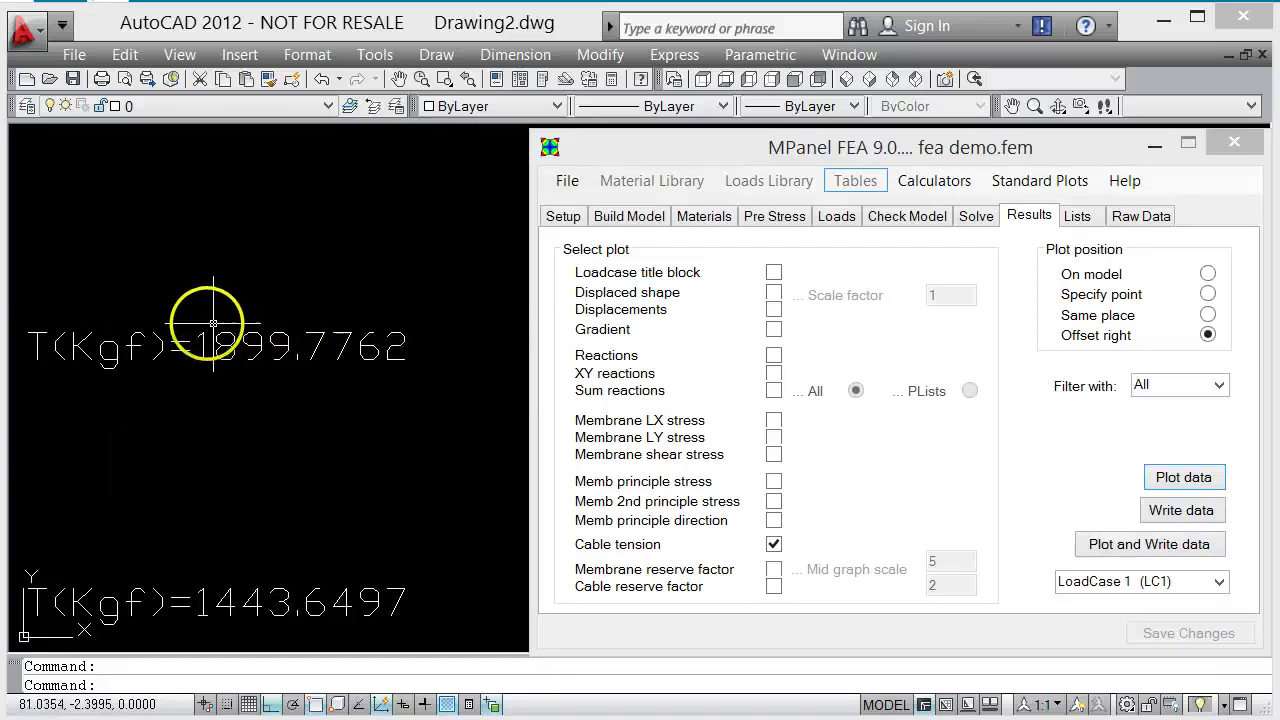
scroll(297, 312, down, 6)
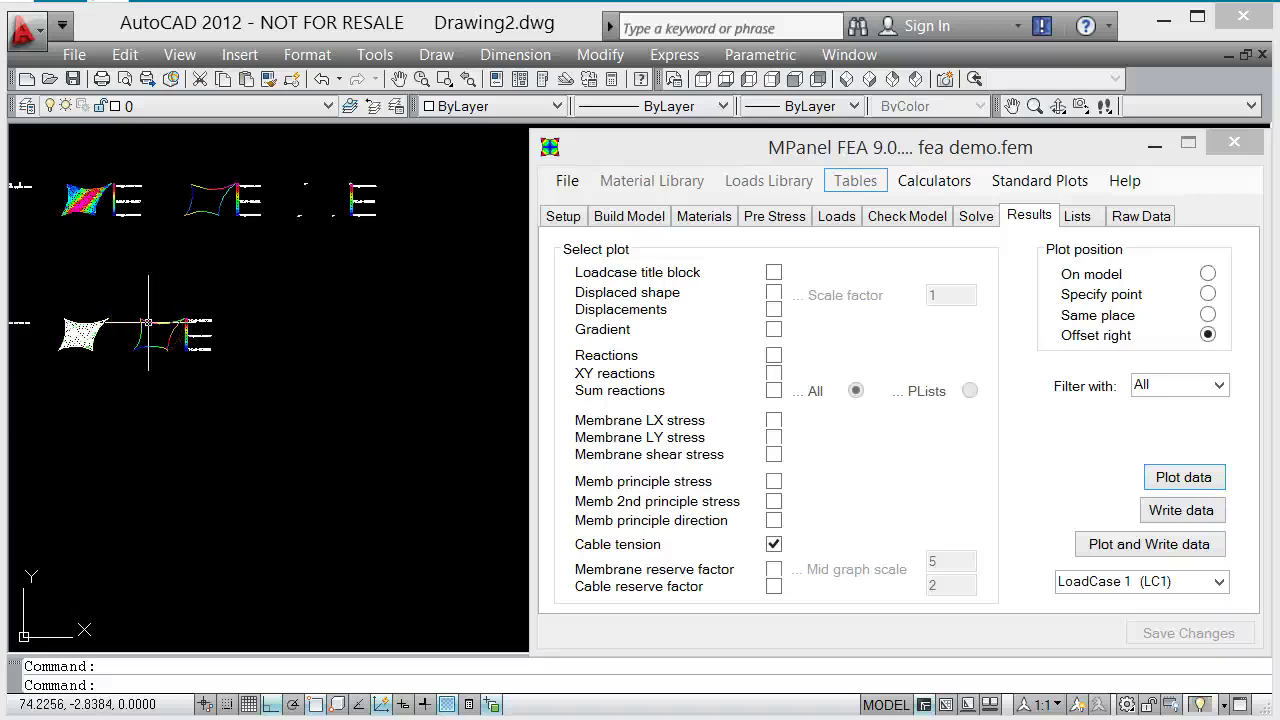
- Plot and write the reactions data, then zoom into node labels up to R(Kgf)=3188.1255
click(773, 355)
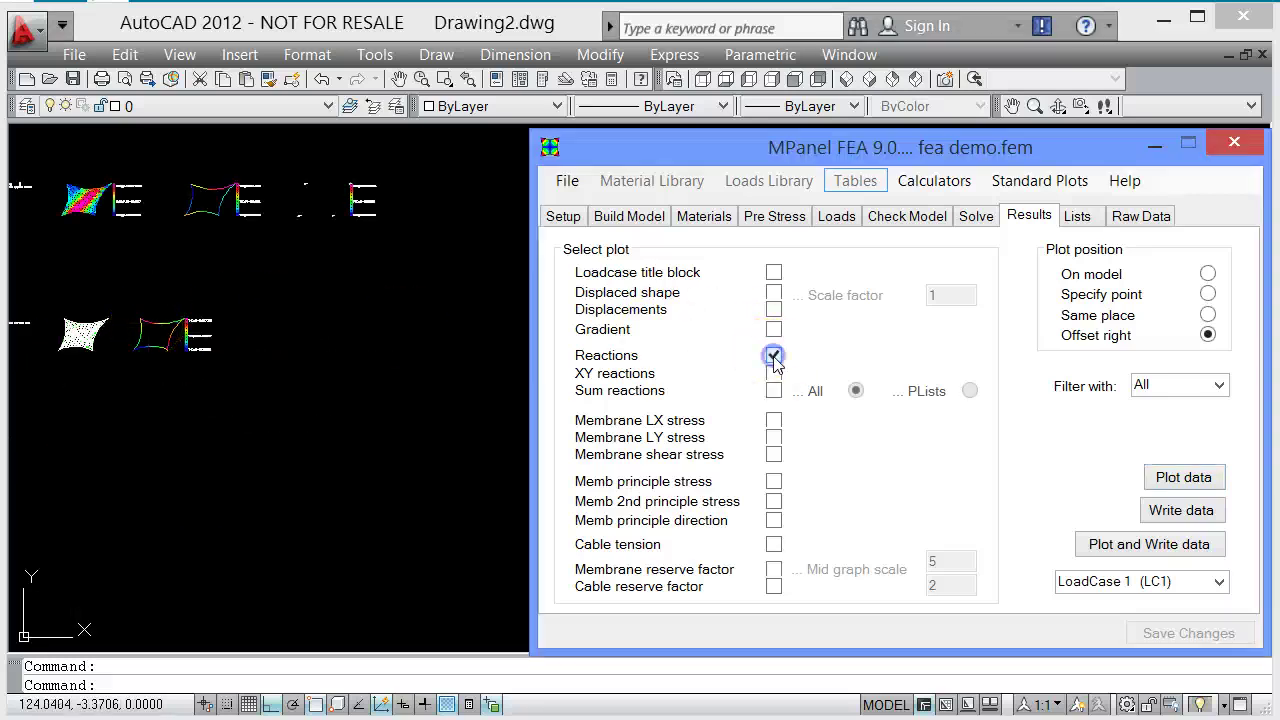
click(1175, 548)
scroll(200, 325, up, 5)
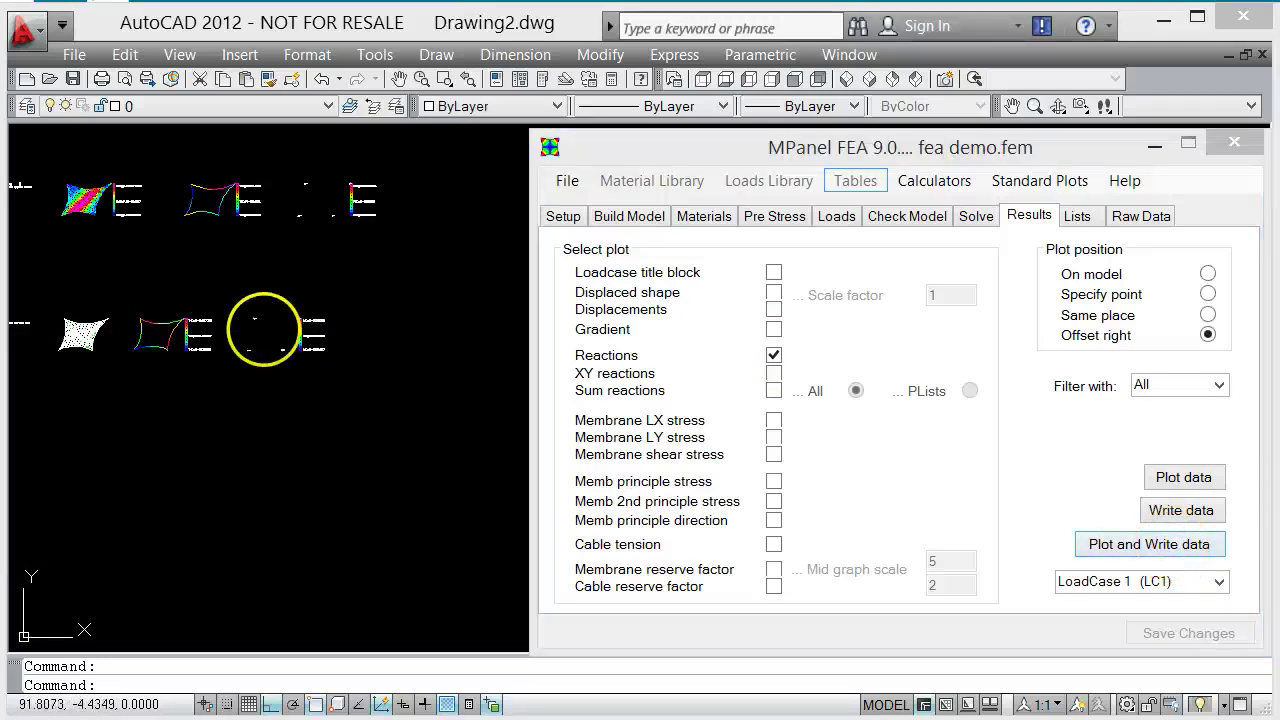
scroll(135, 323, up, 4)
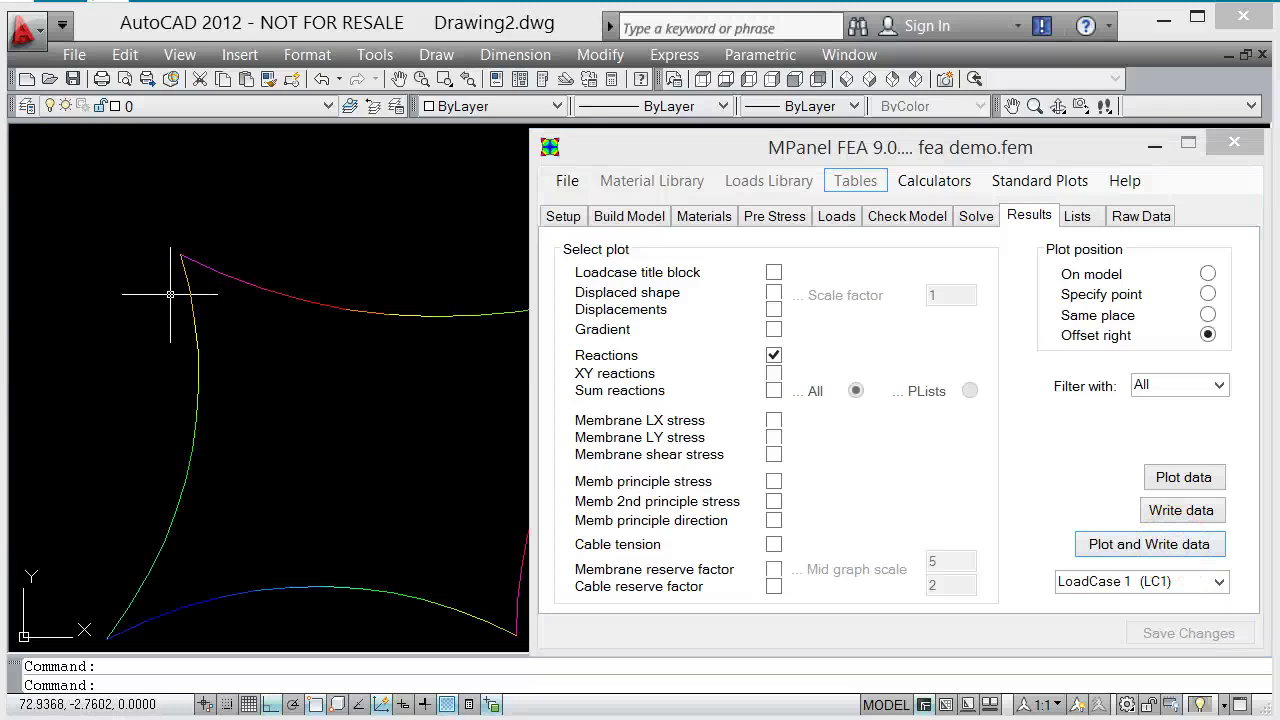
scroll(140, 290, down, 6)
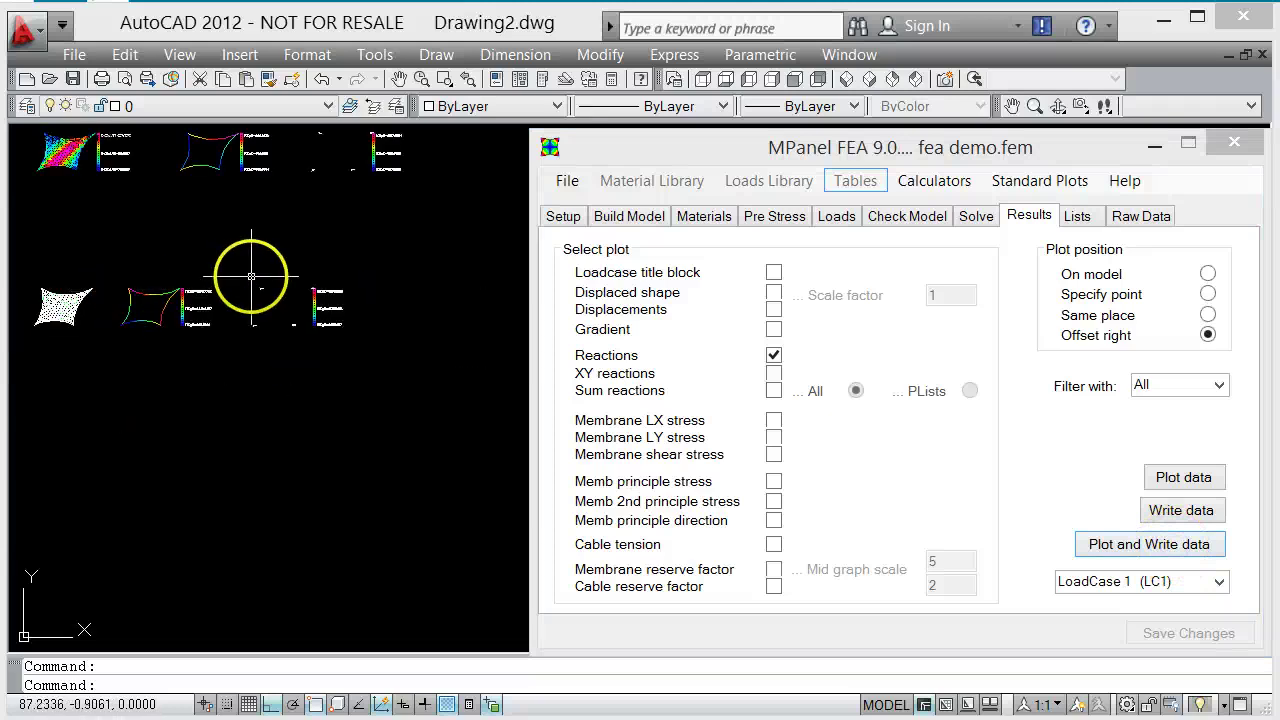
scroll(286, 291, up, 3)
scroll(286, 291, up, 3)
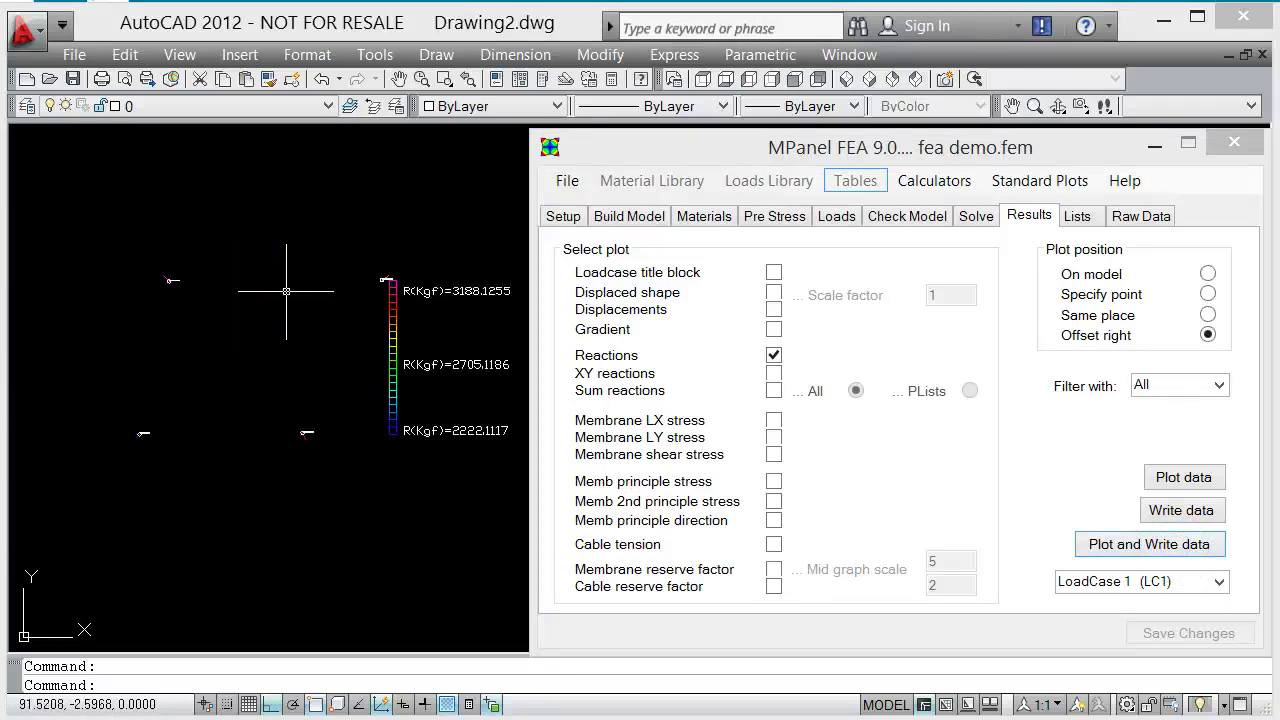
scroll(172, 282, up, 5)
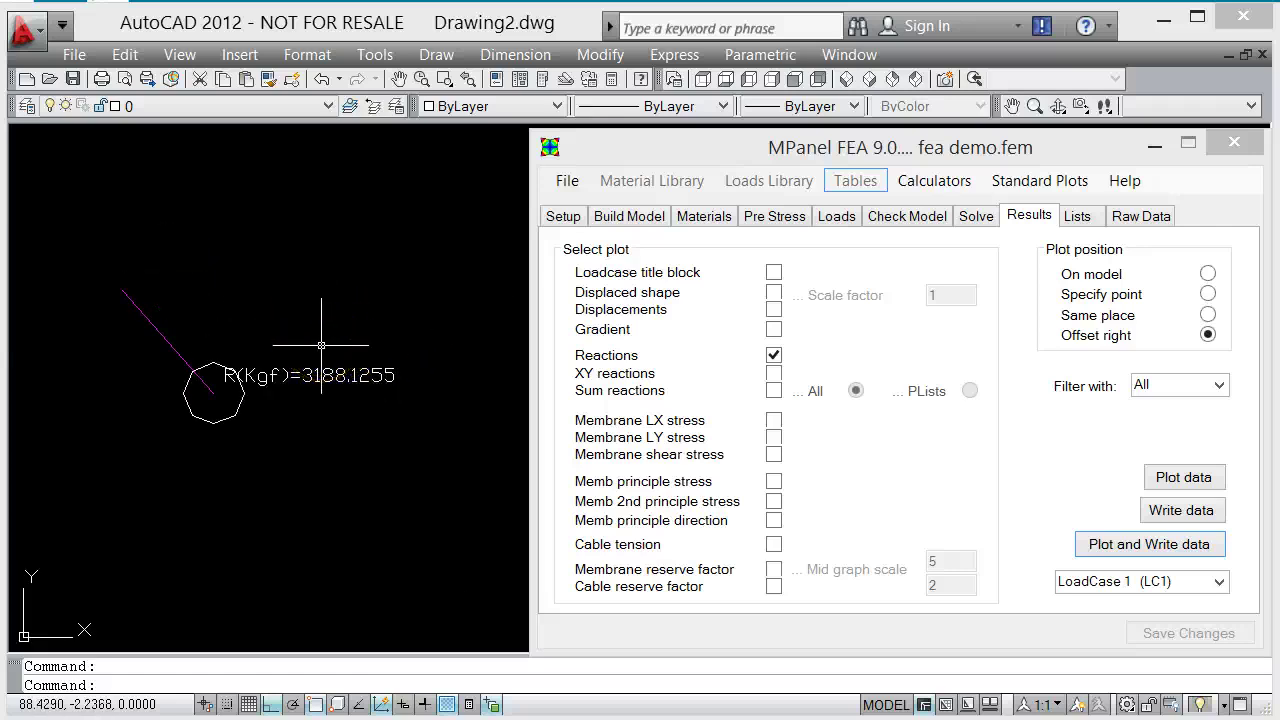
scroll(214, 294, down, 8)
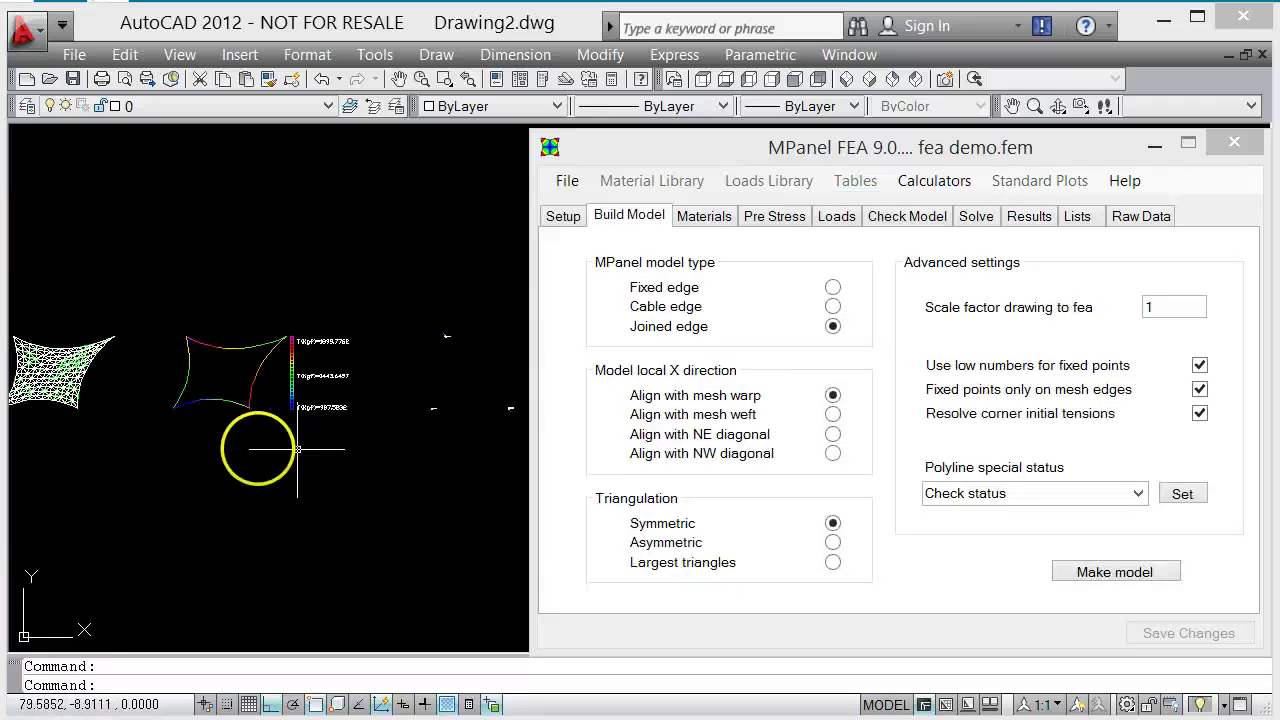
scroll(248, 448, up, 3)
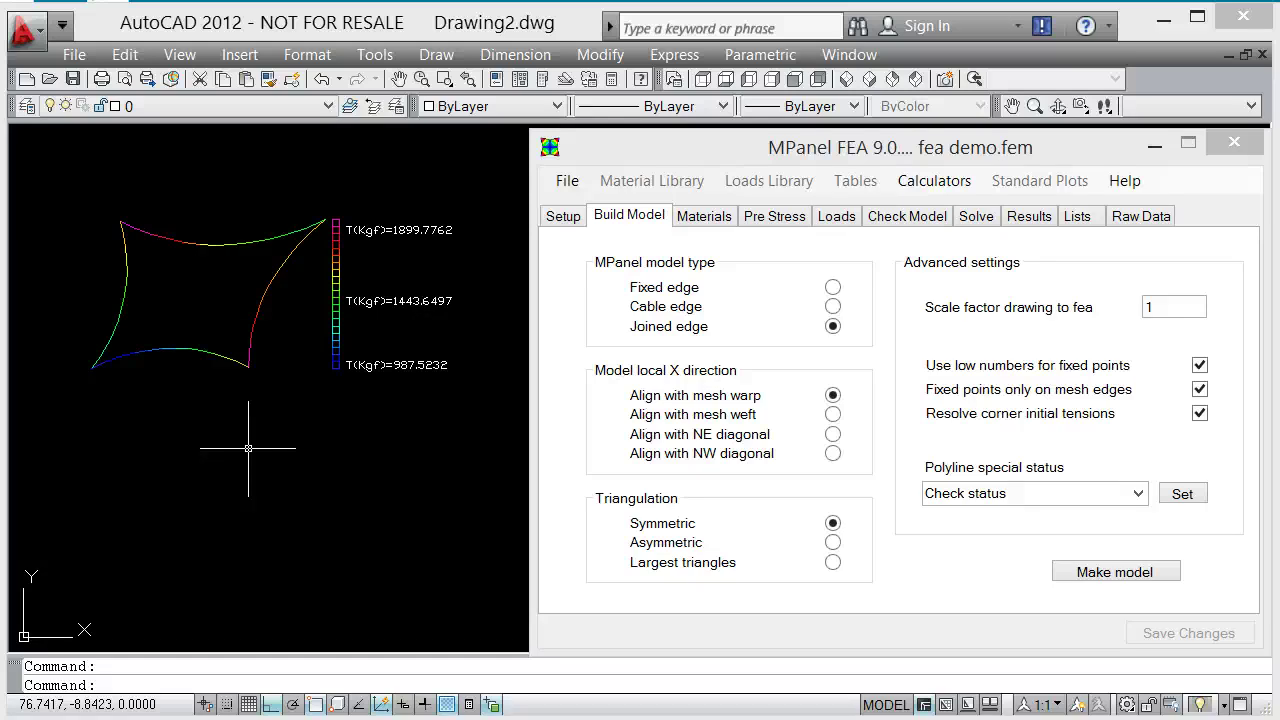
- Show the Reactions section of the Results Load Case 1 file in MPanel's Raw Data view
click(886, 148)
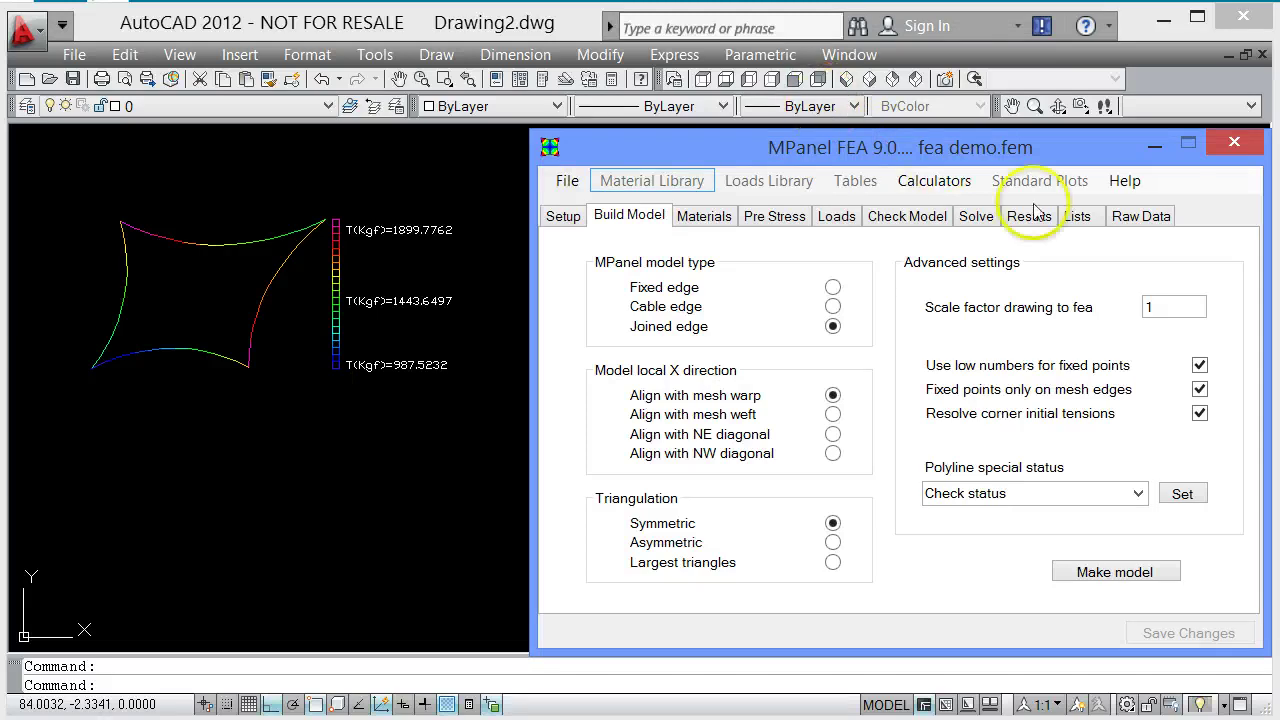
click(1141, 216)
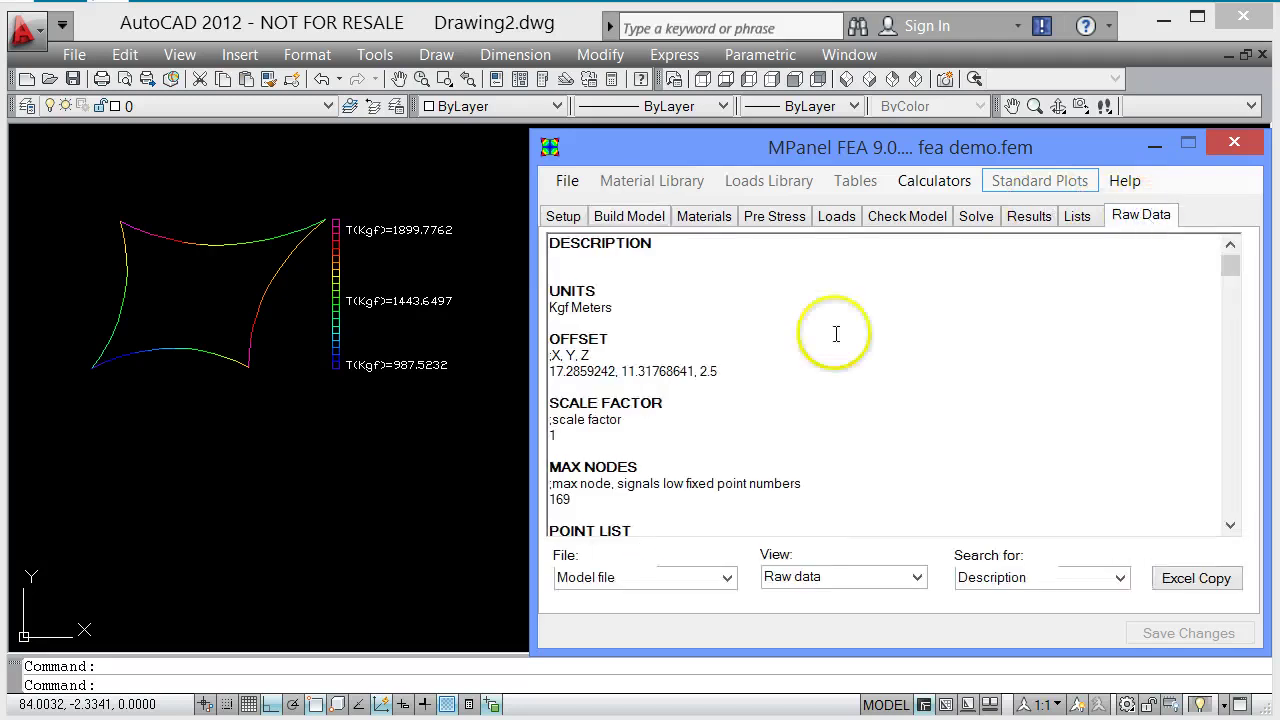
click(727, 579)
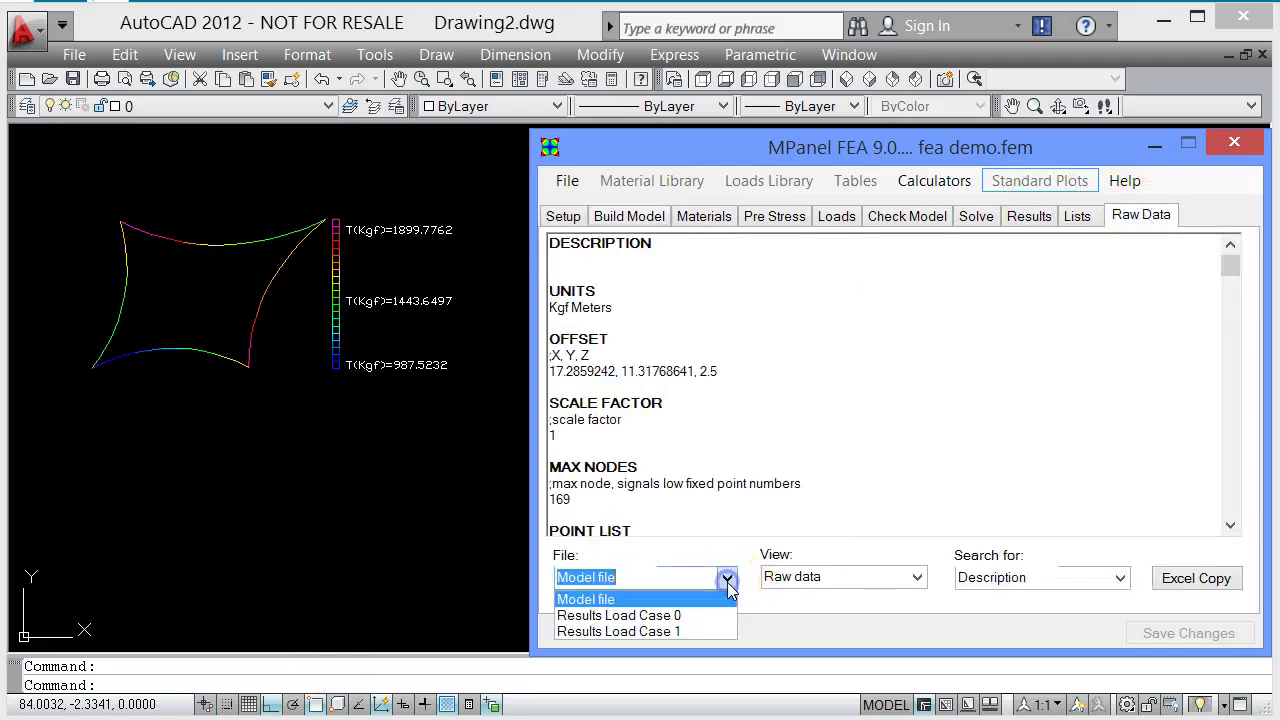
click(694, 634)
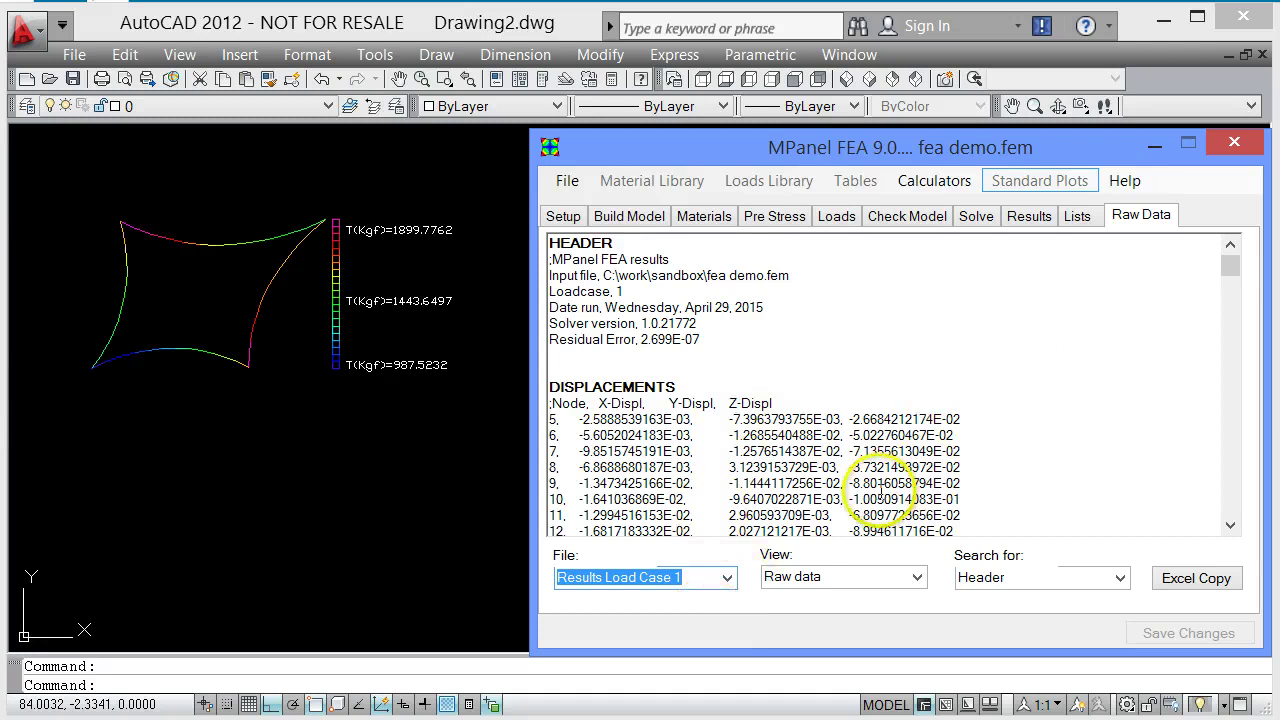
click(1121, 579)
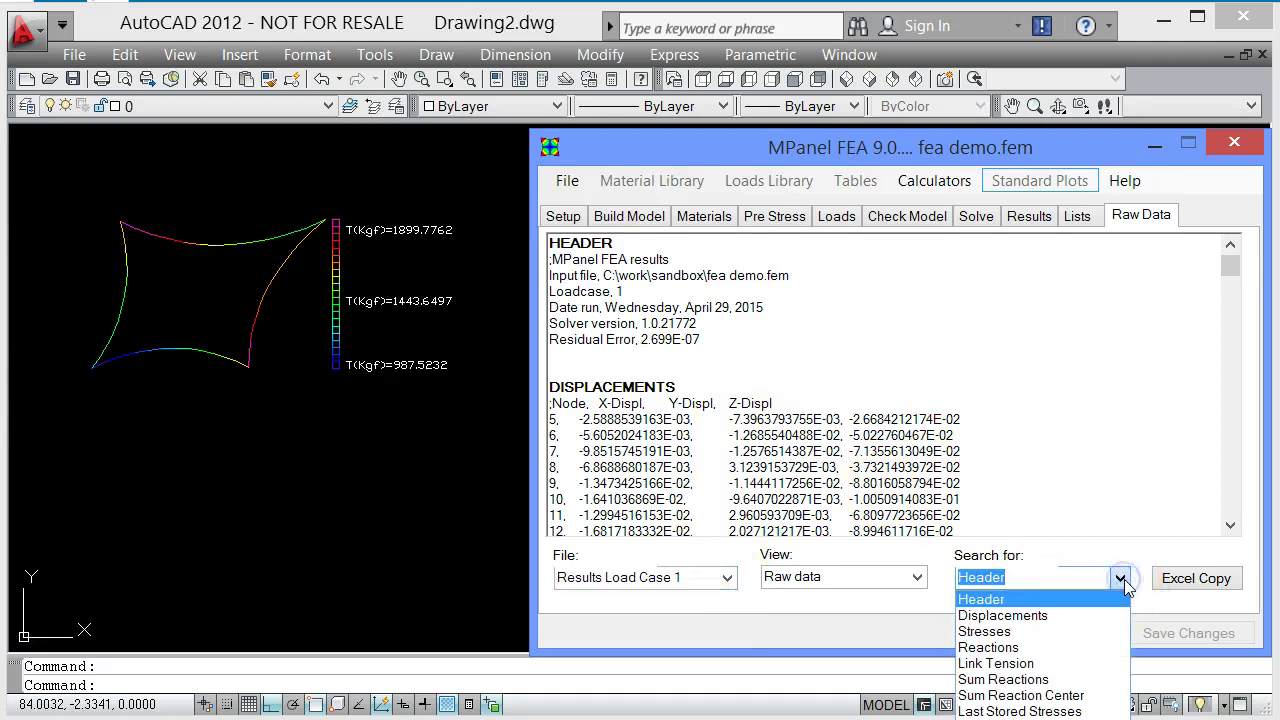
click(1034, 648)
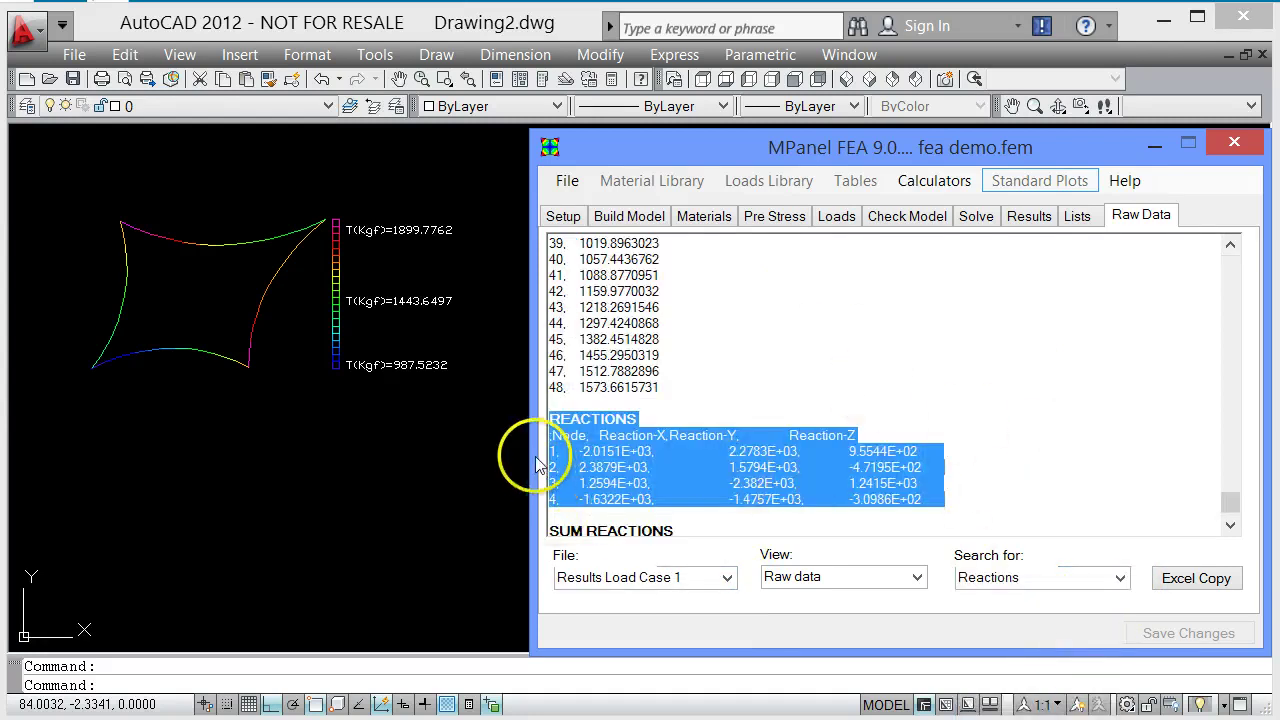